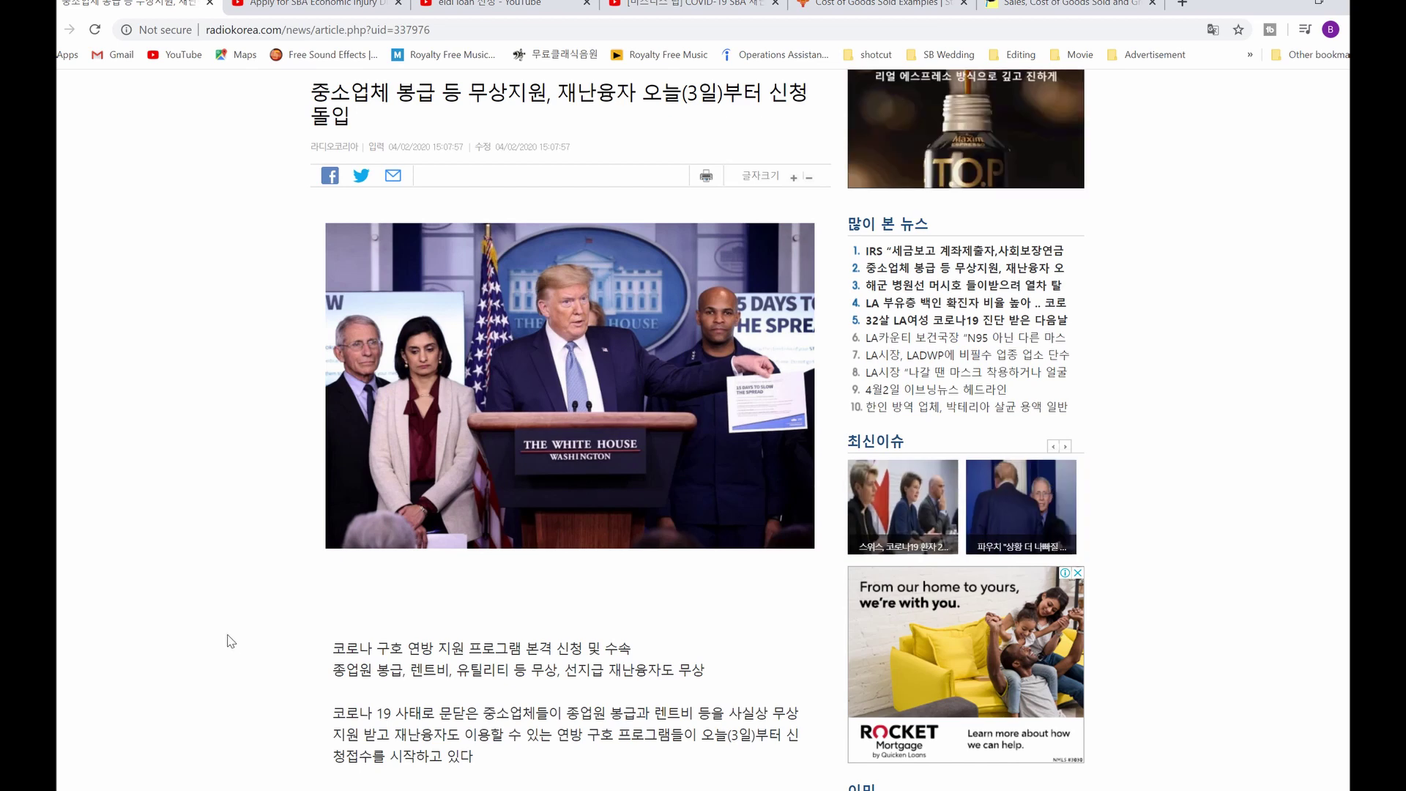
Step: Skim the SBA news article and highlight the application start date in the headline
scroll(230, 625, "up", 2)
scroll(234, 619, "down", 1)
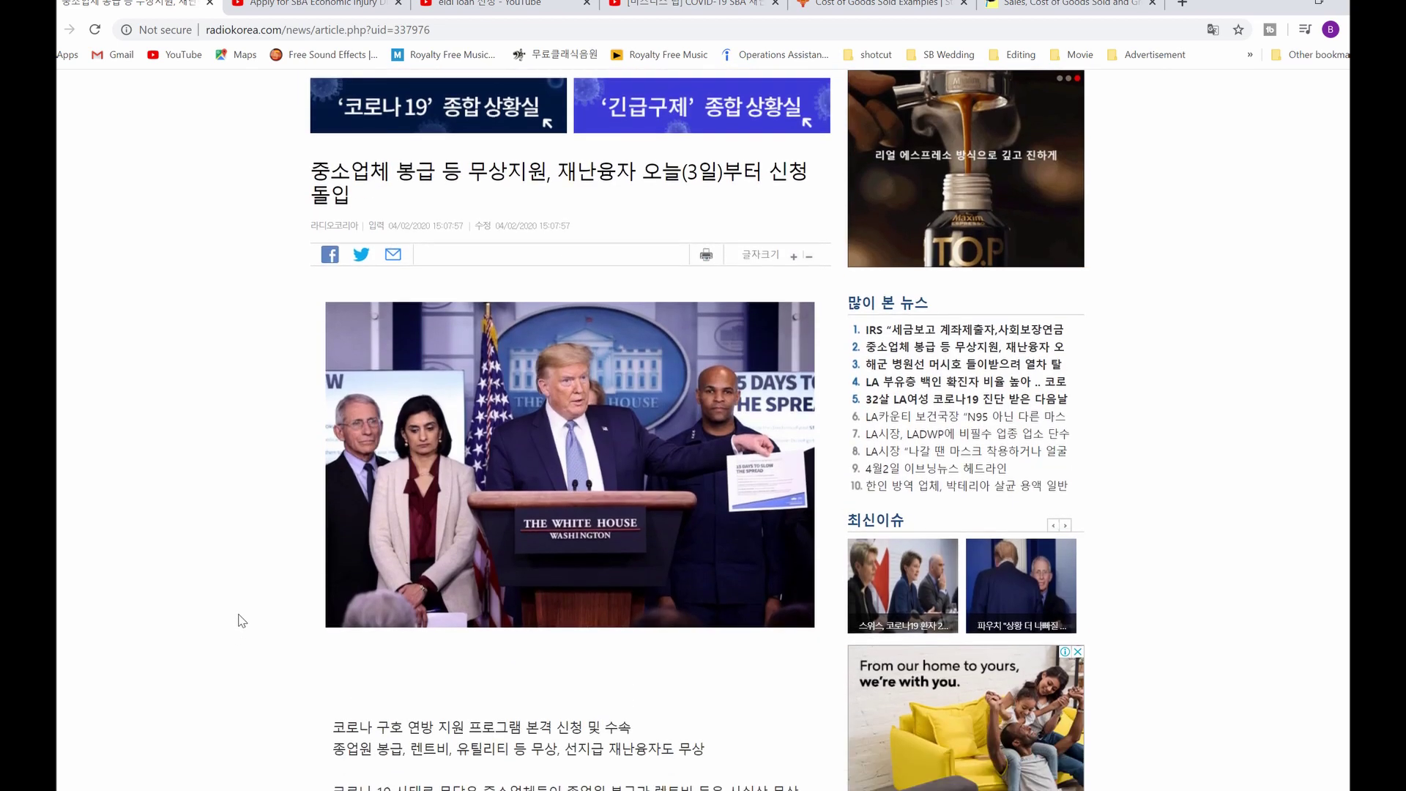
scroll(238, 613, "up", 1)
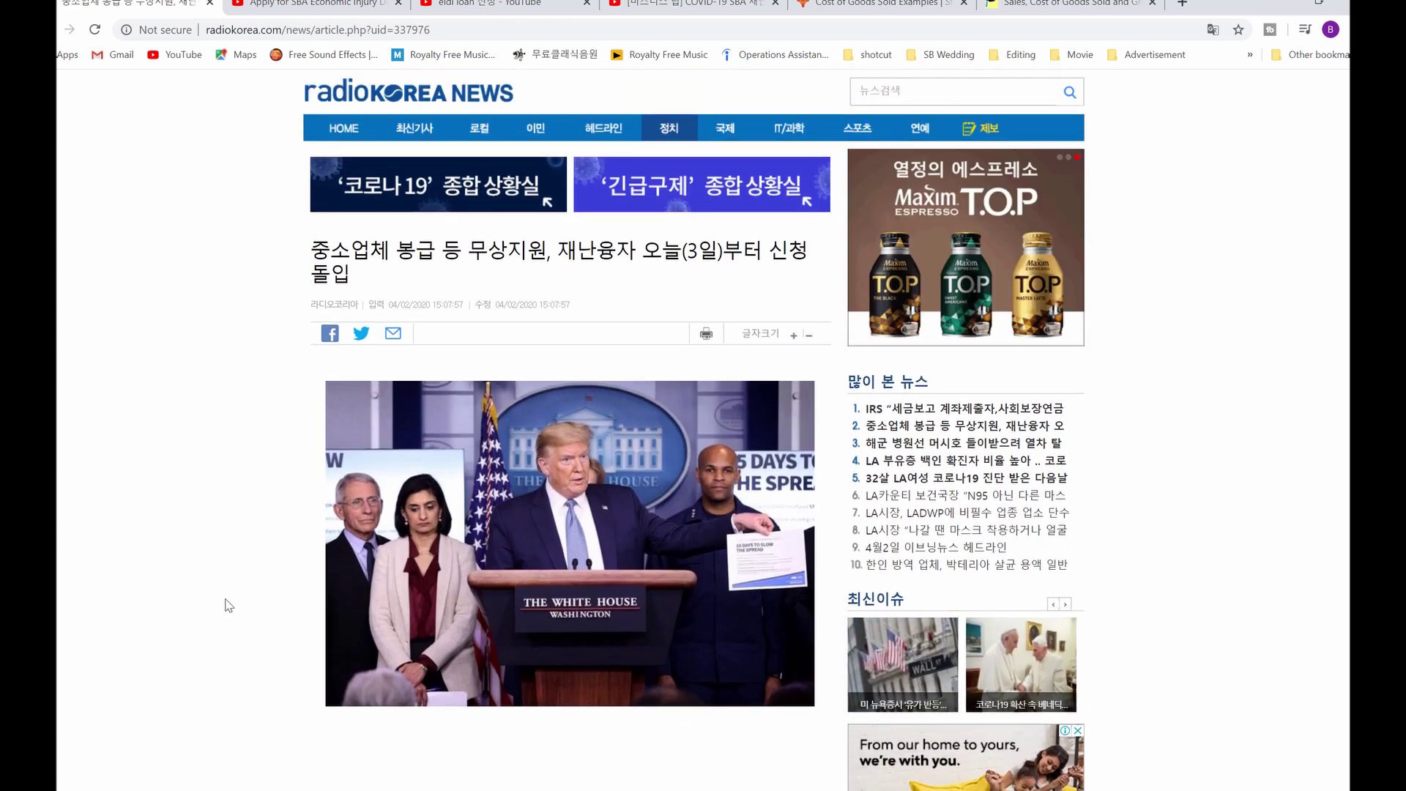
scroll(278, 370, "down", 1)
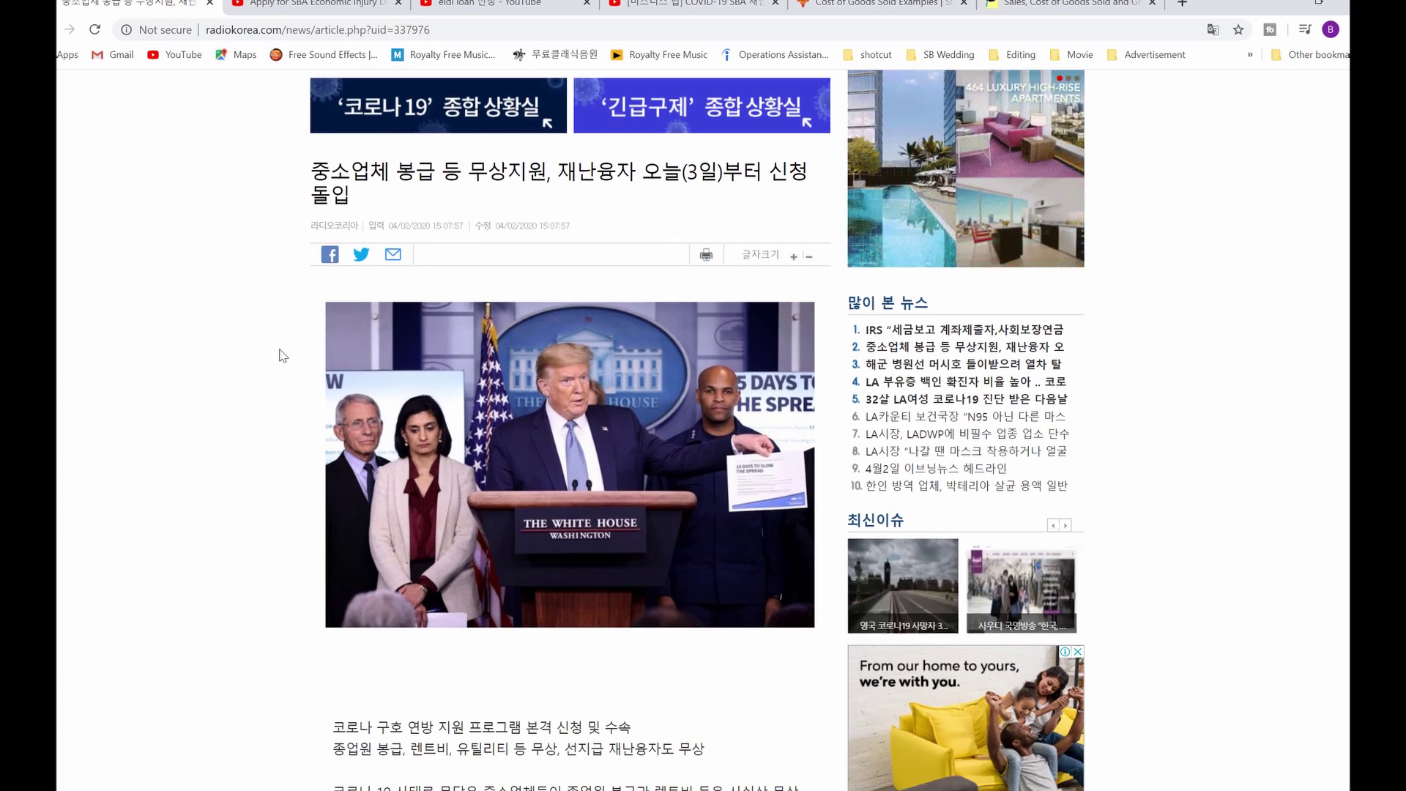
scroll(279, 355, "down", 5)
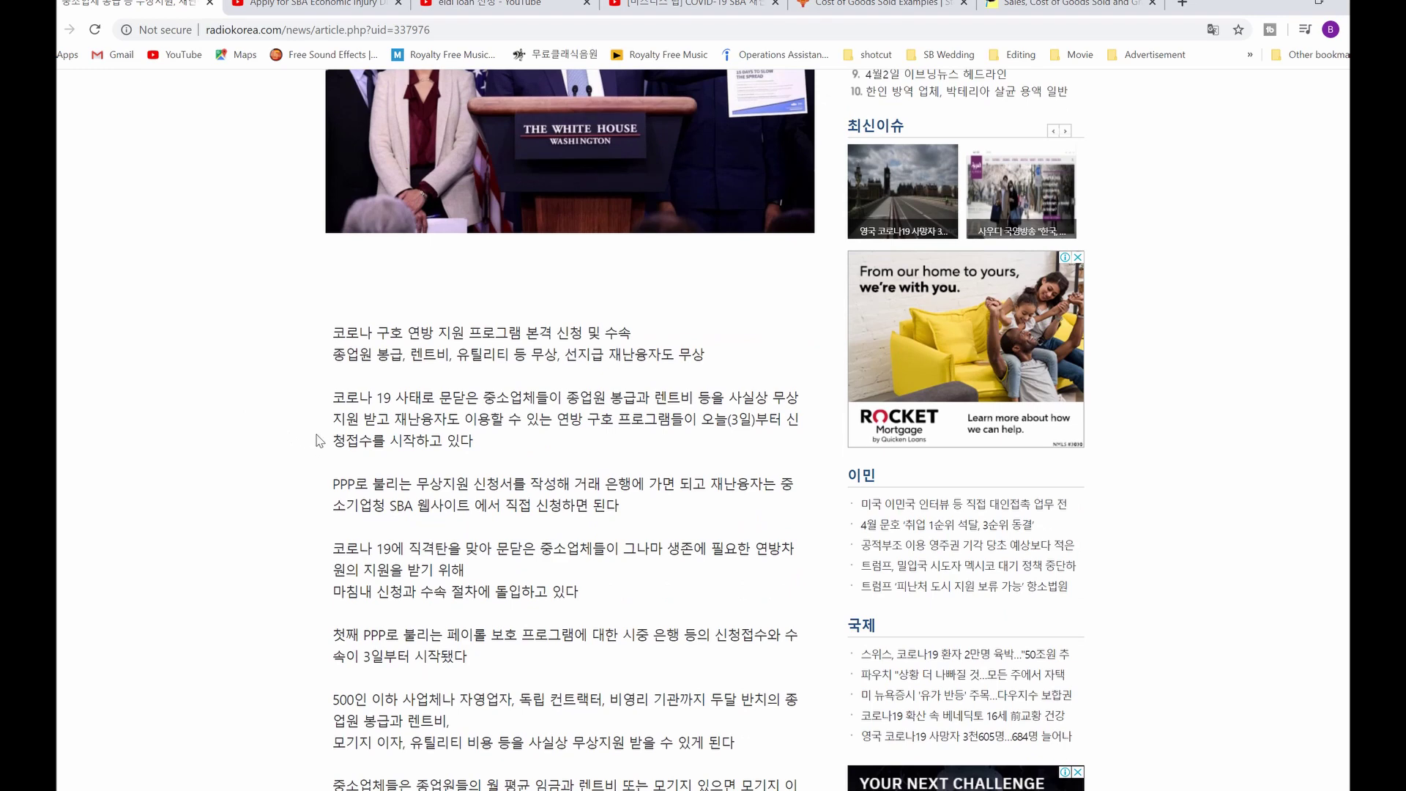
scroll(315, 443, "up", 5)
left_click_drag(716, 172, 642, 174)
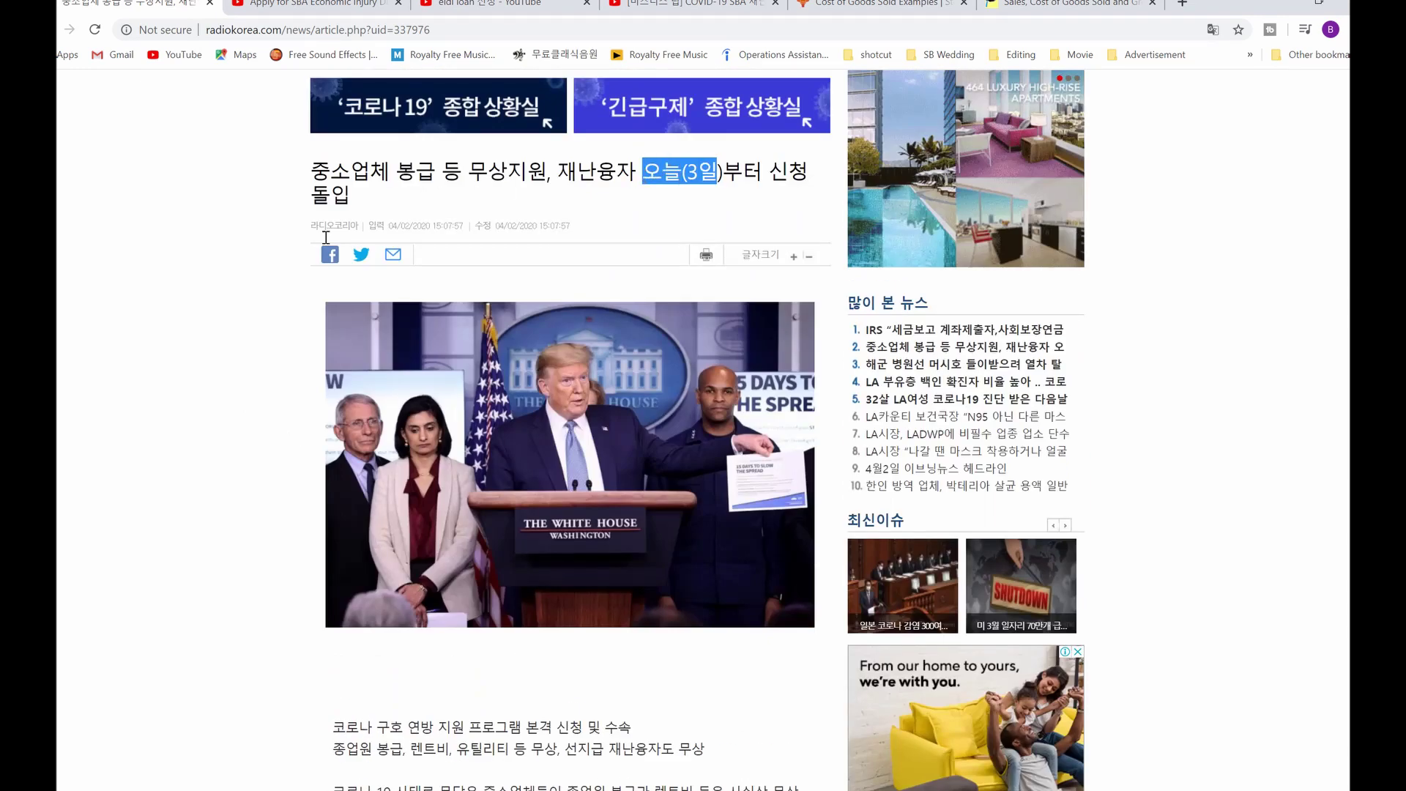
scroll(297, 398, "down", 4)
scroll(297, 398, "down", 1)
scroll(297, 398, "down", 1)
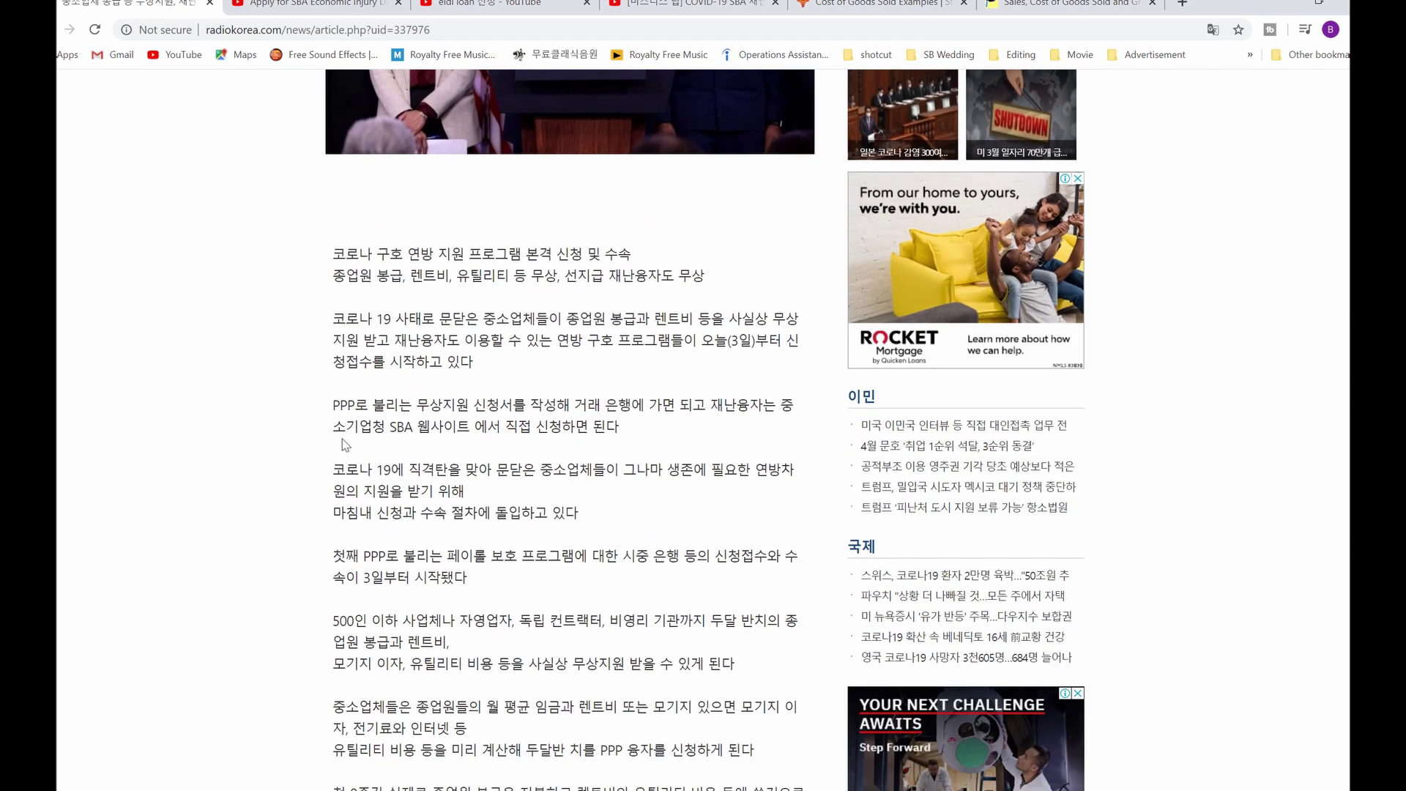
Step: Highlight the PPP start sentence and $10,000 loan advance line, then select that line in the note
left_click_drag(332, 404, 388, 405)
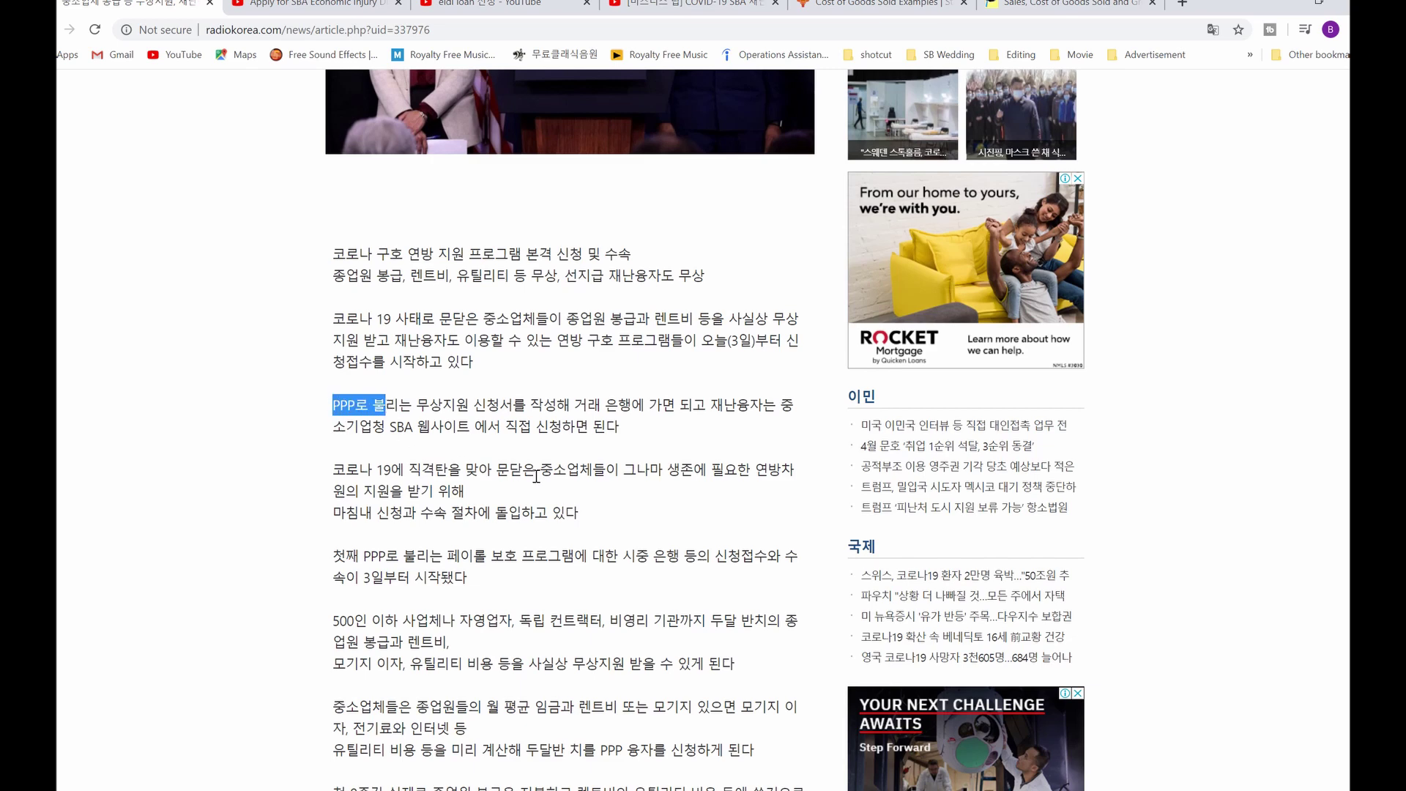
scroll(556, 474, "down", 2)
scroll(571, 463, "down", 1)
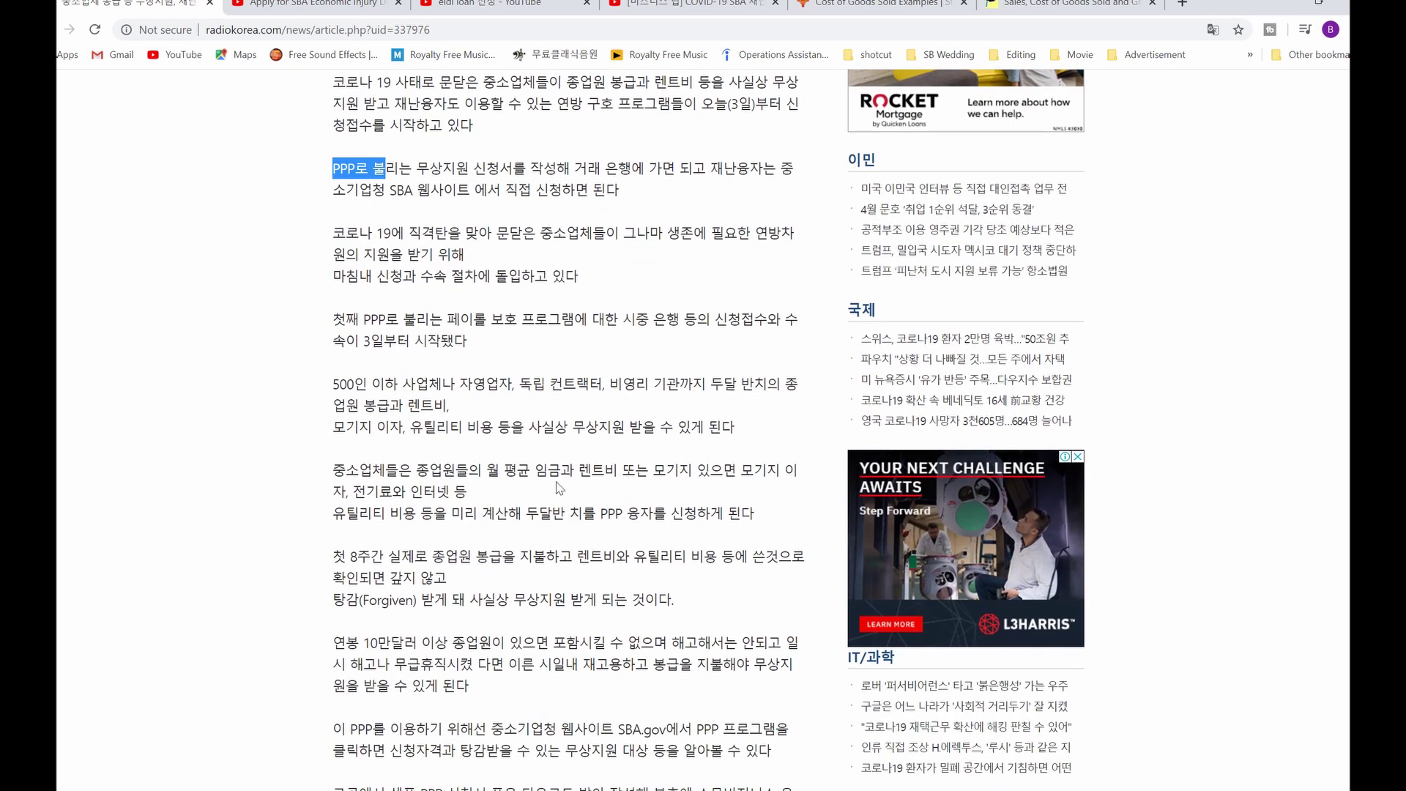
left_click_drag(364, 320, 575, 348)
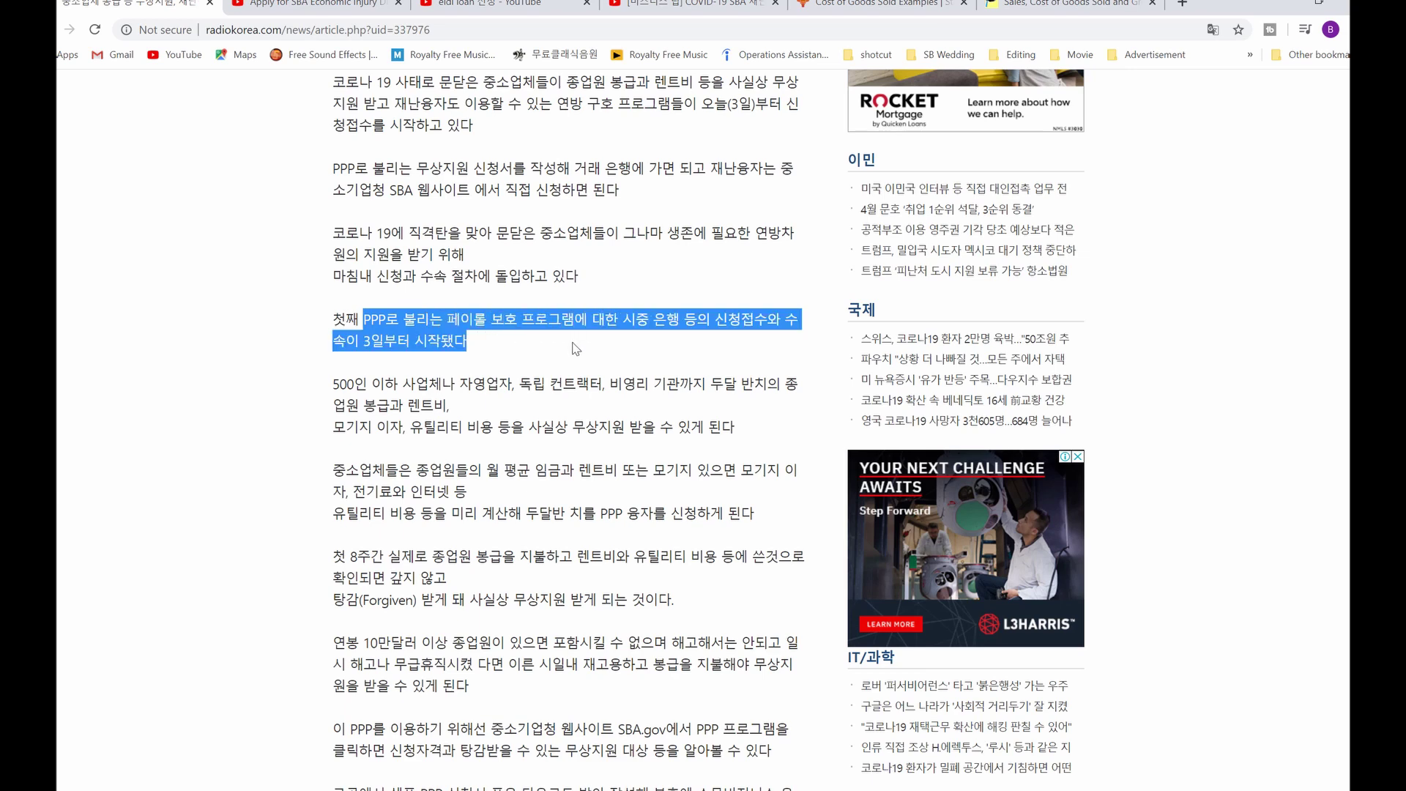
scroll(509, 378, "down", 4)
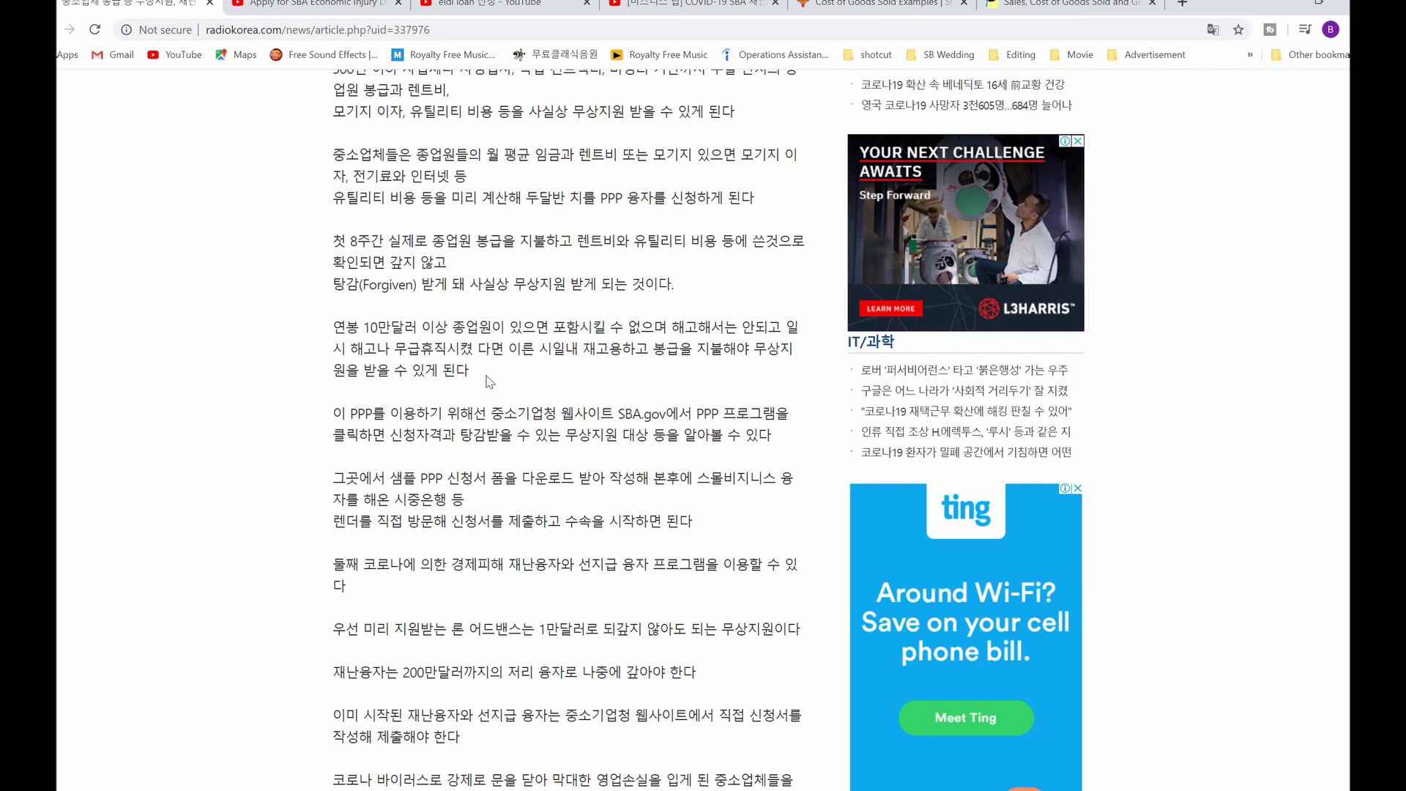
scroll(510, 417, "down", 2)
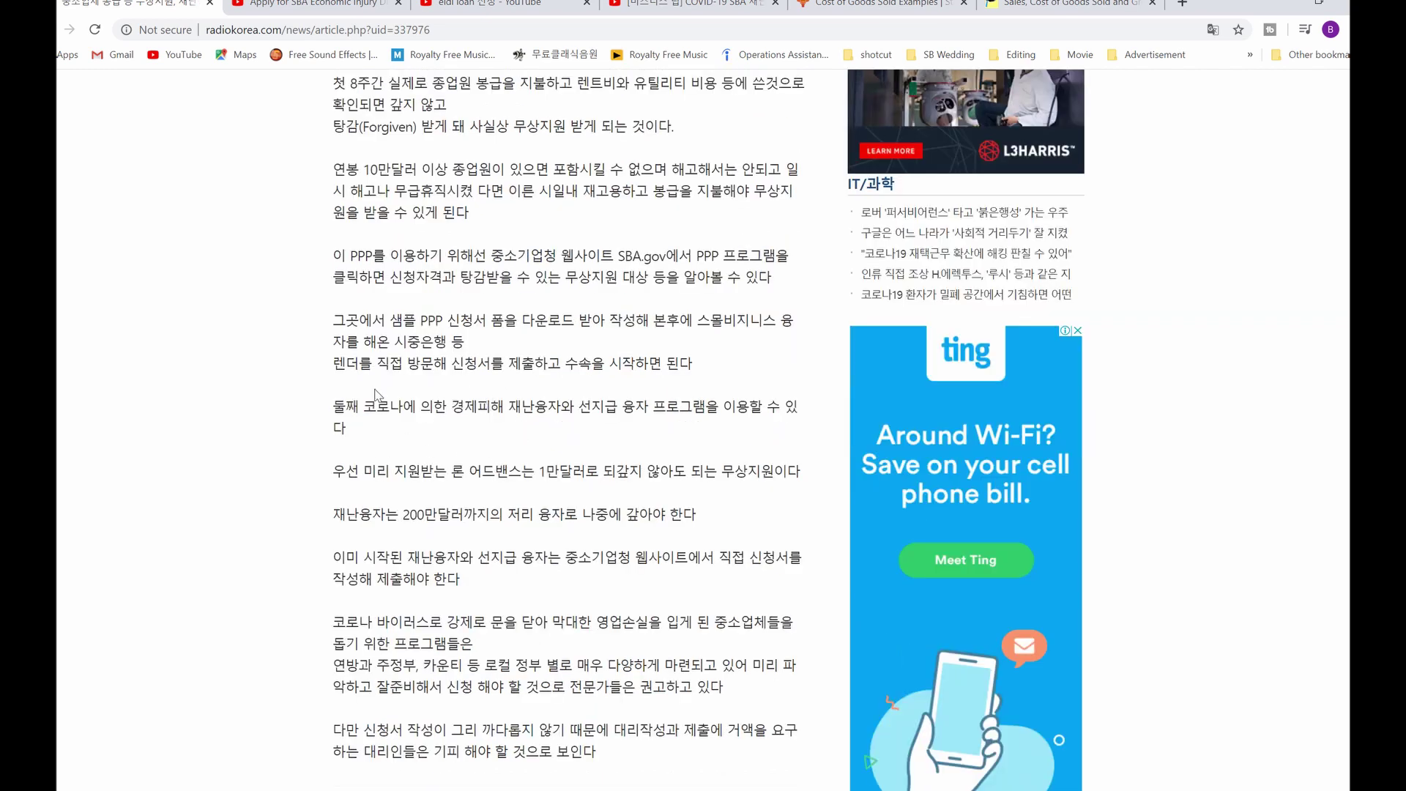
left_click_drag(334, 471, 774, 470)
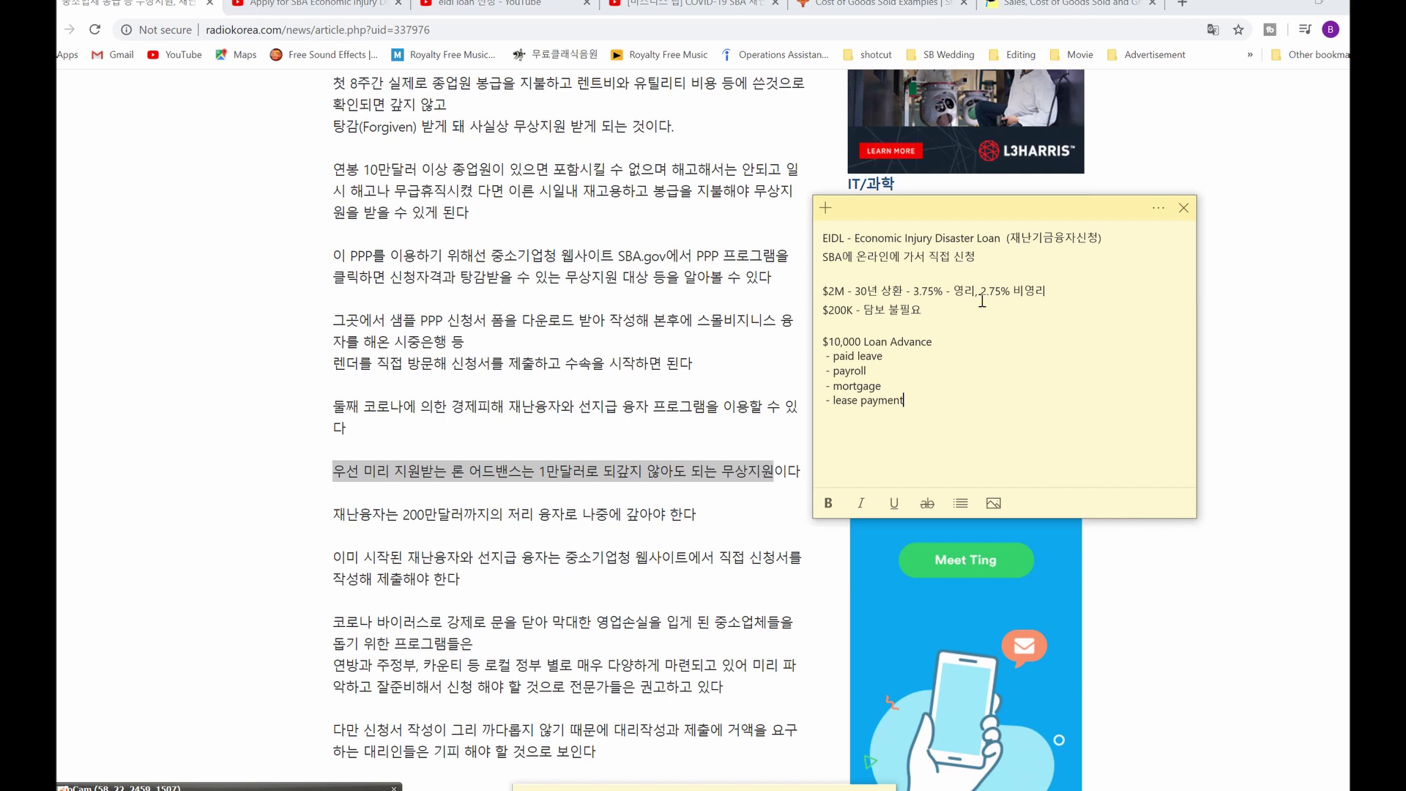
left_click_drag(823, 341, 960, 339)
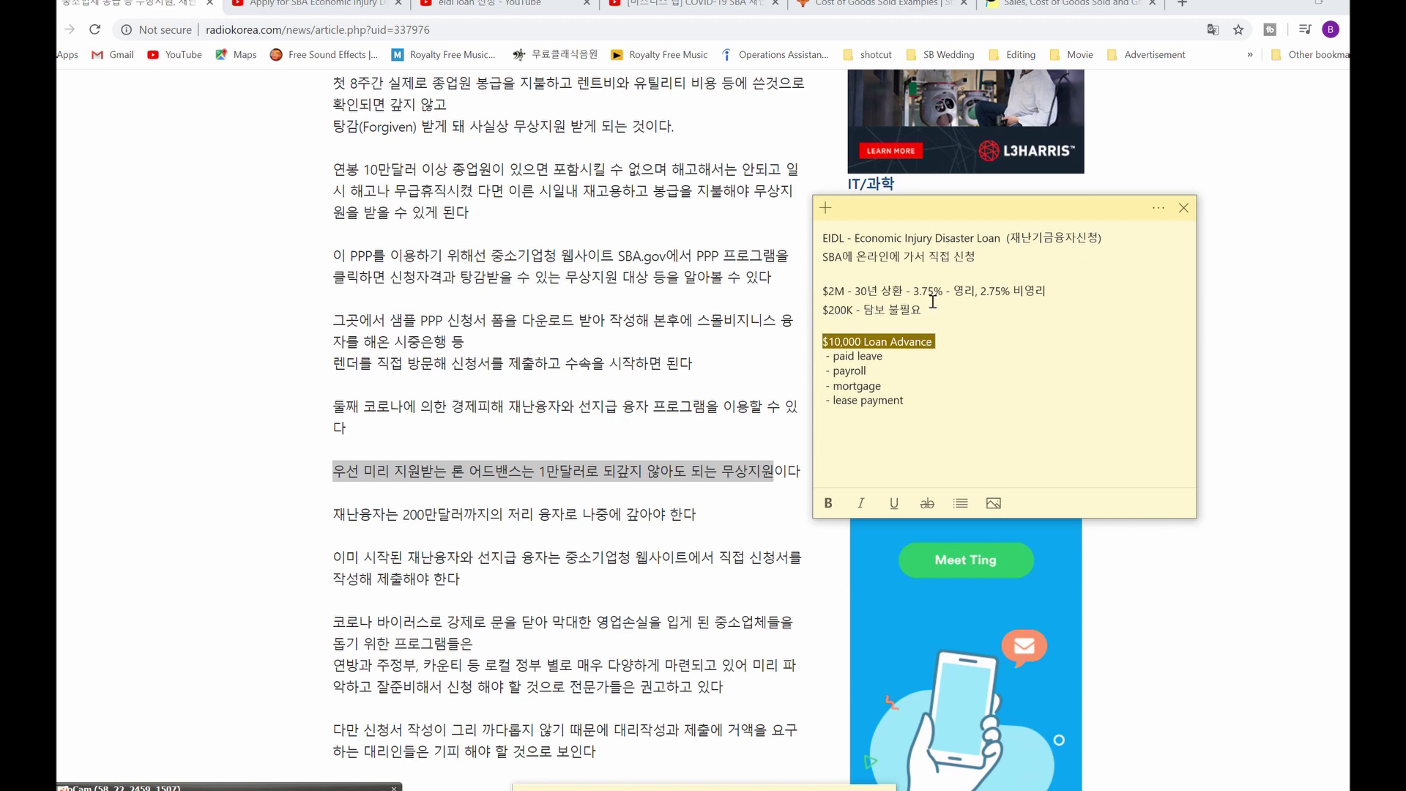
Step: Search Google for 'sba eidl loan' and open the 'Disaster Loan Assistance: SBA' result
left_click(936, 343)
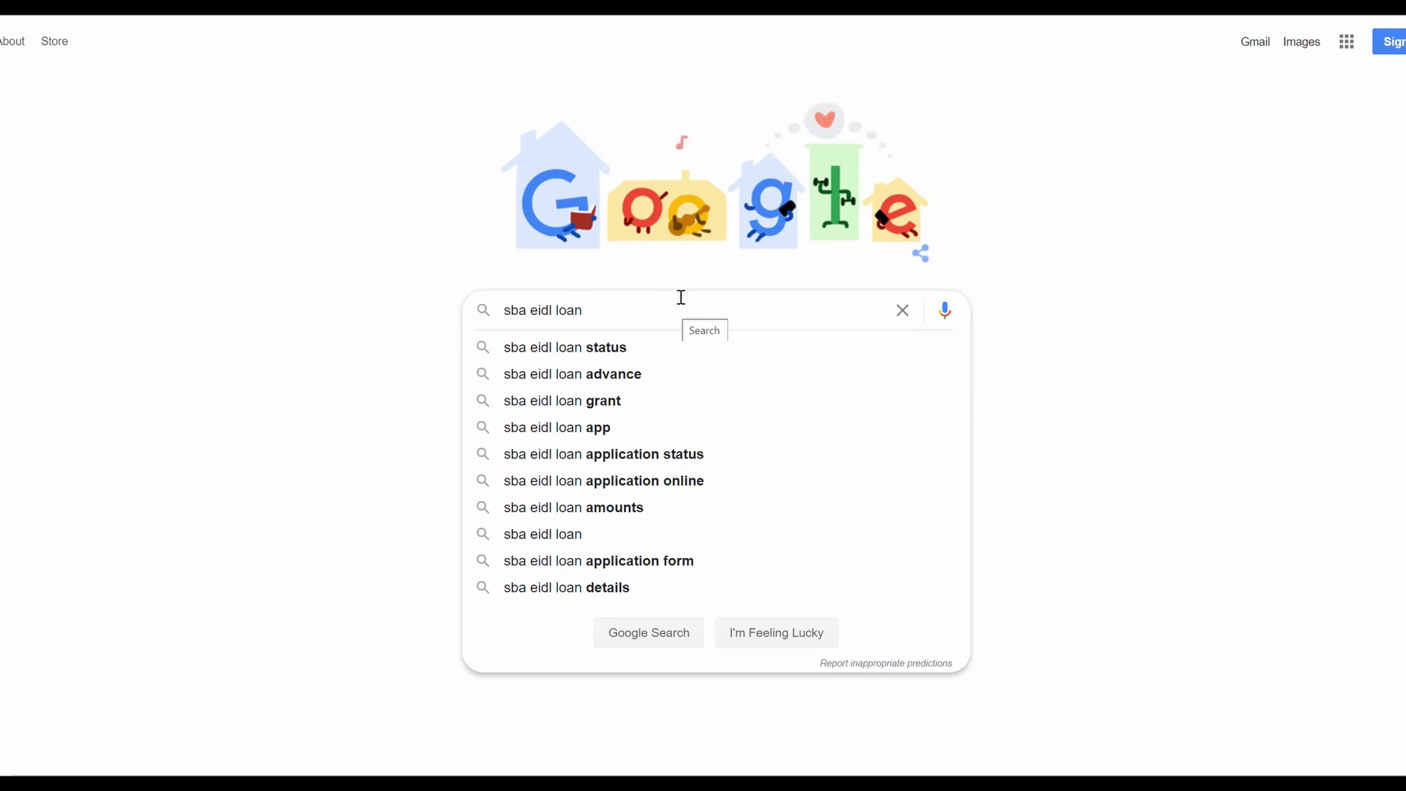
key("Return")
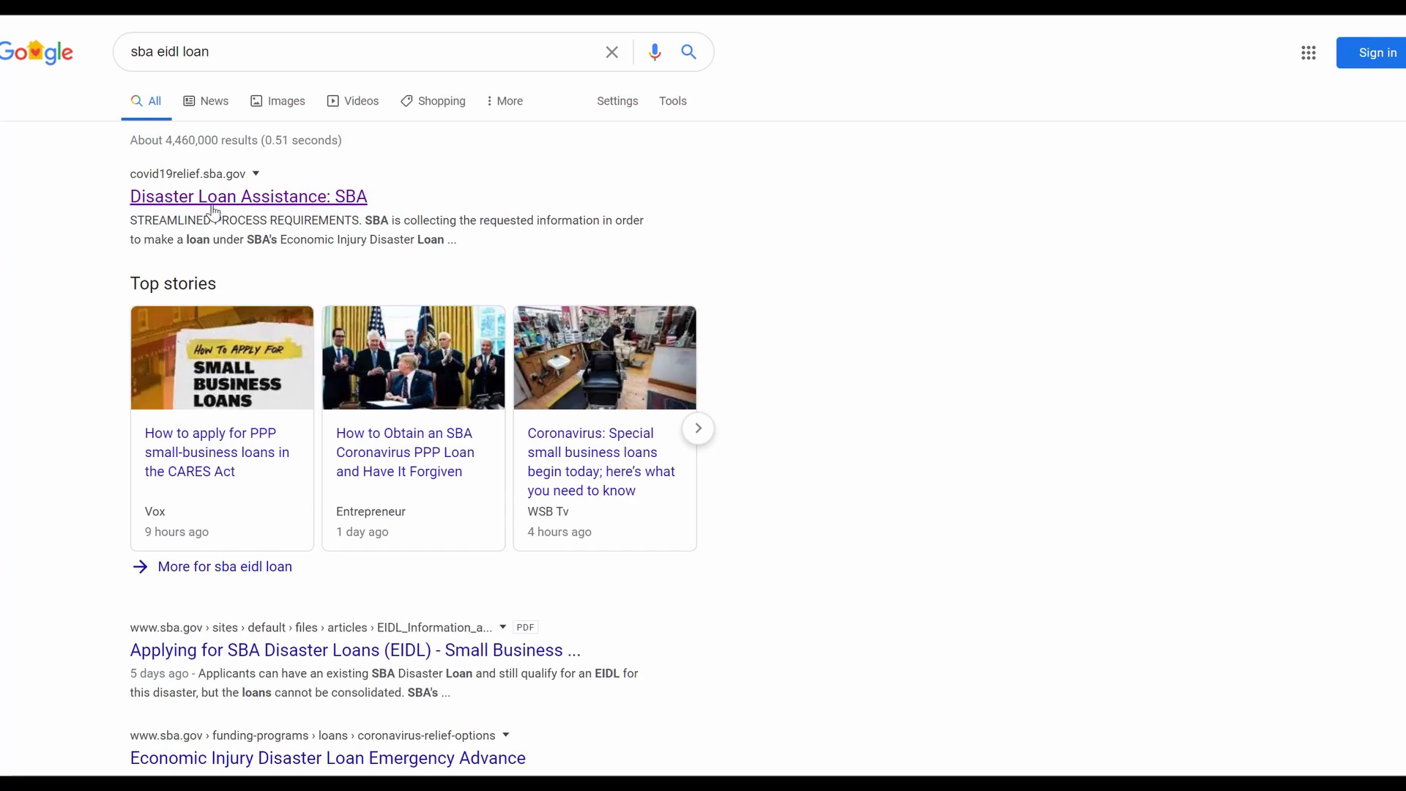
left_click(266, 204)
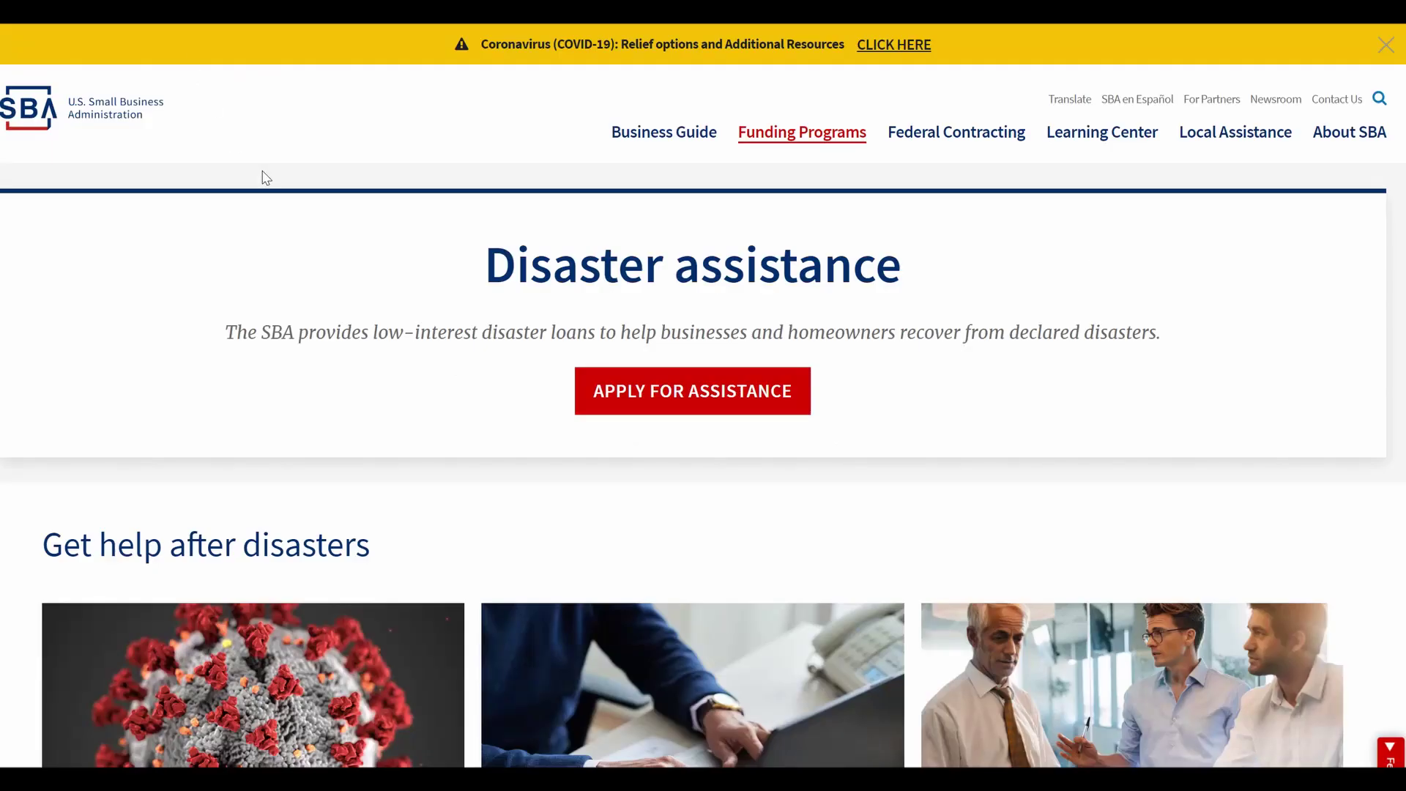
Step: Scroll down SBA's Disaster assistance page toward the Disaster Loan Applications information
scroll(1136, 304, "down", 10)
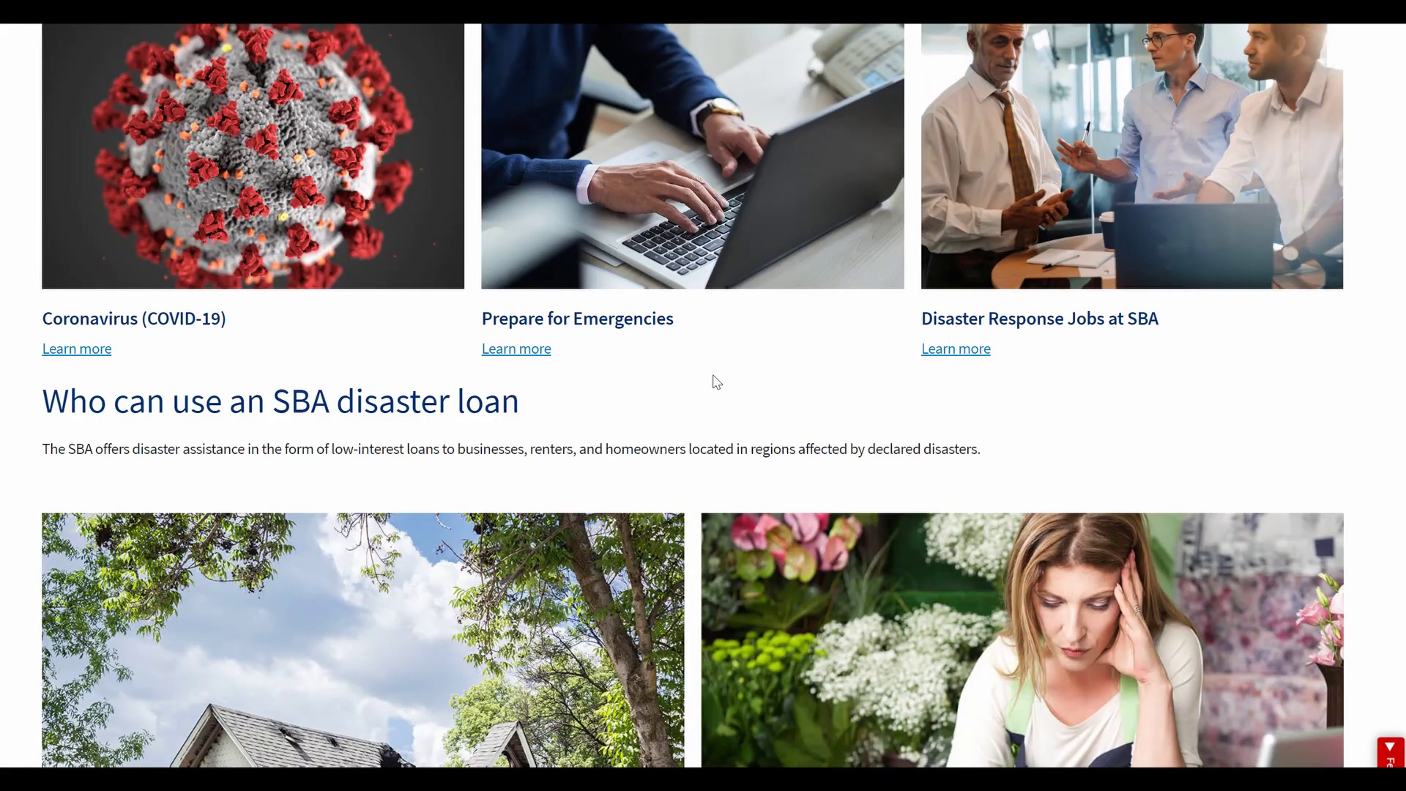
scroll(715, 380, "down", 4)
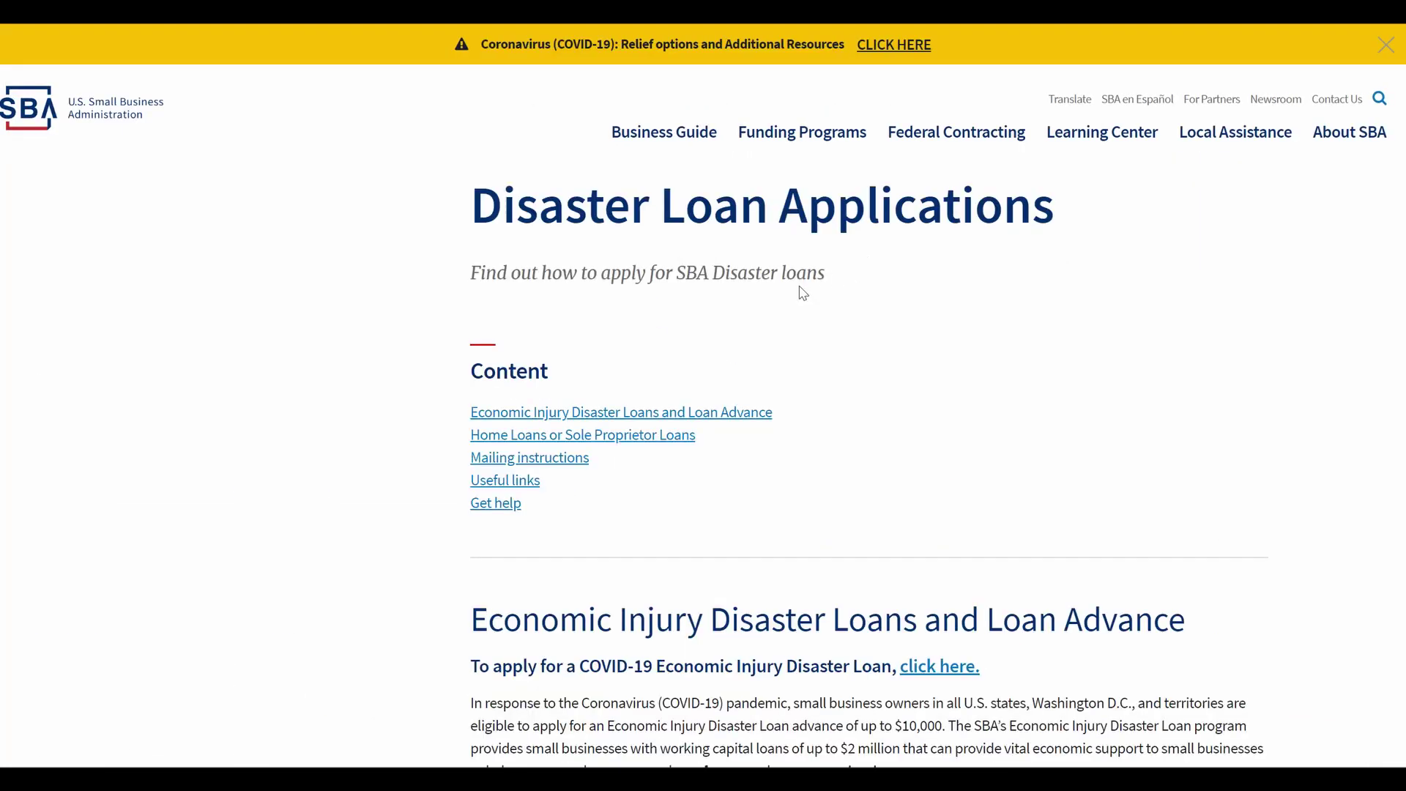
scroll(872, 304, "down", 1)
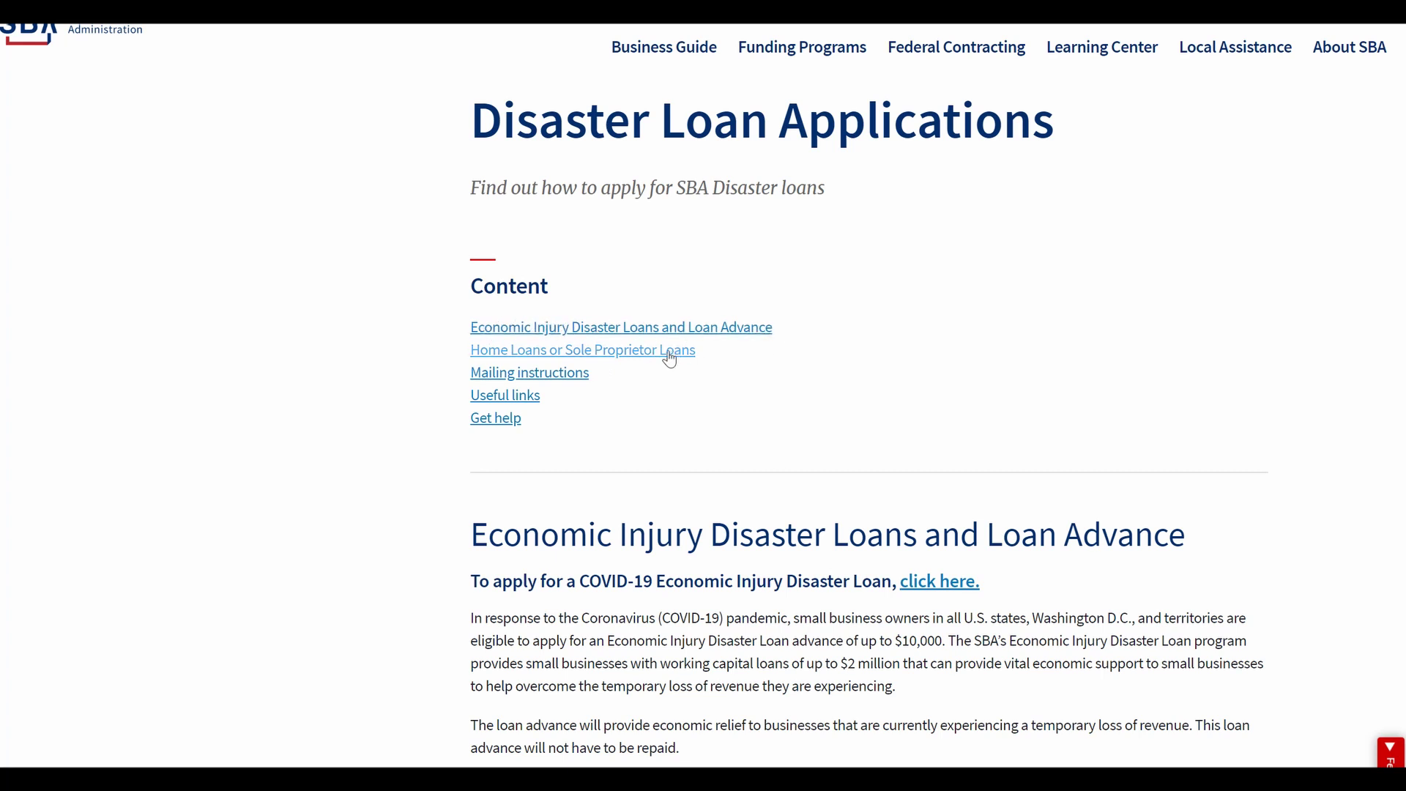
Step: Go to the Economic Injury Disaster Loan Assistance page and review its Business Loan Application forms
left_click(612, 356)
left_click(558, 168)
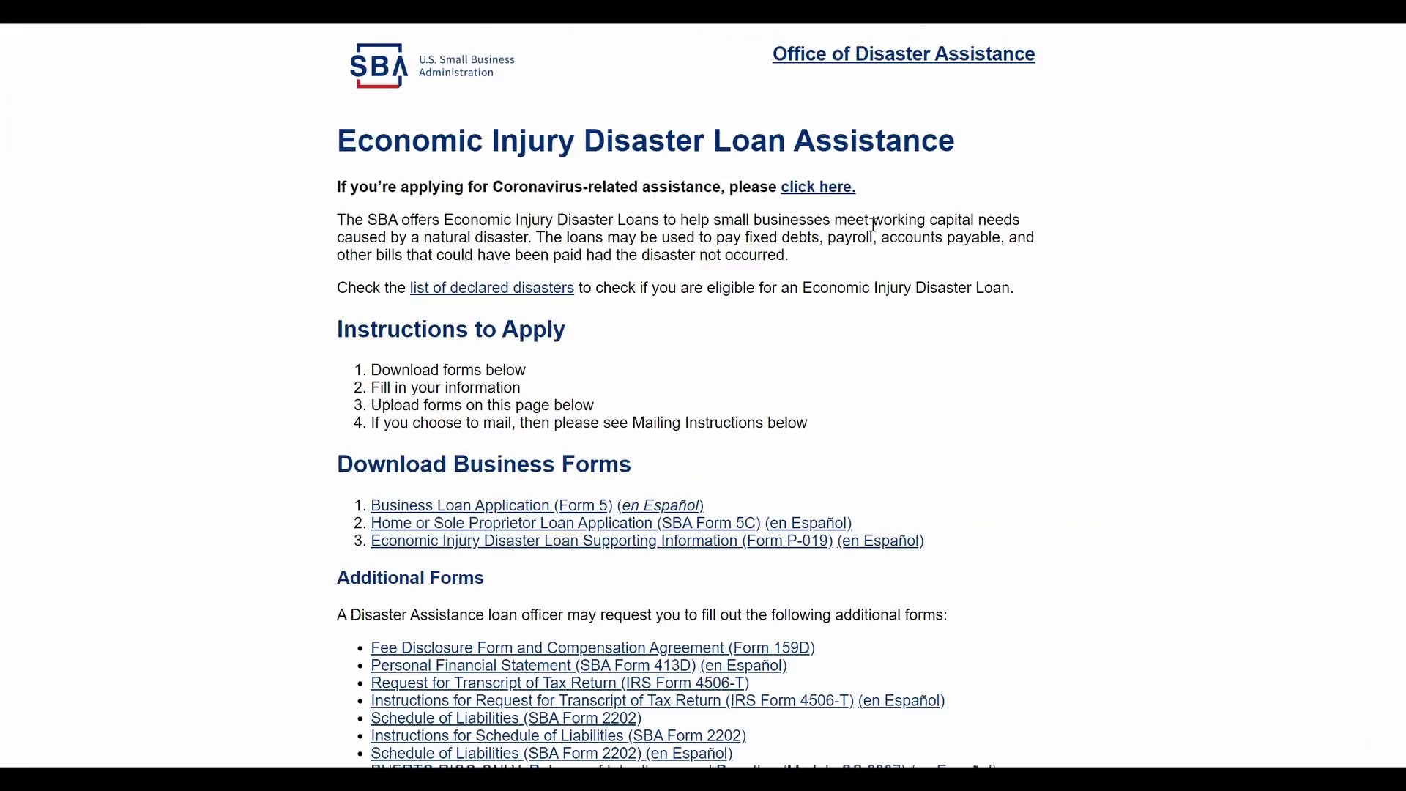
scroll(710, 329, "down", 2)
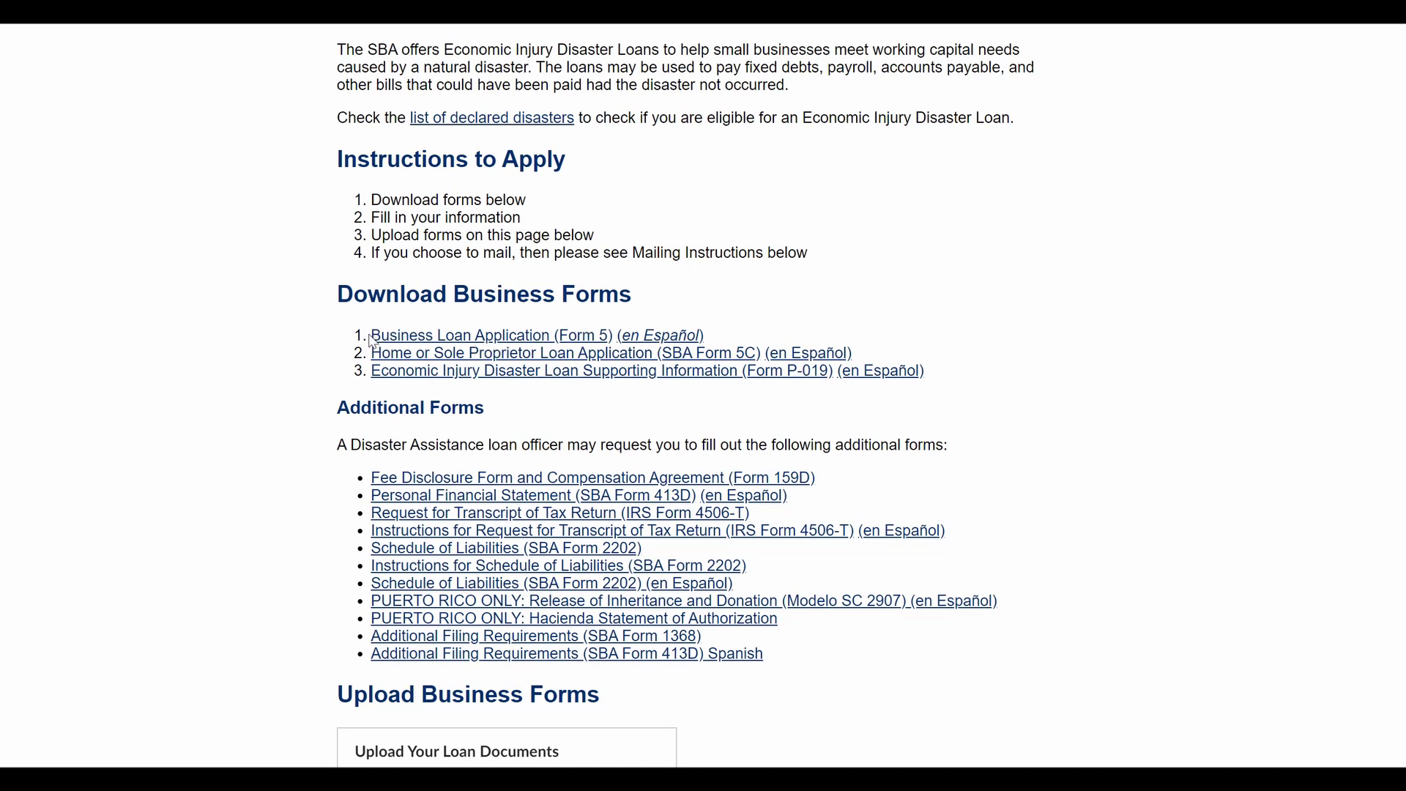
left_click_drag(389, 334, 594, 333)
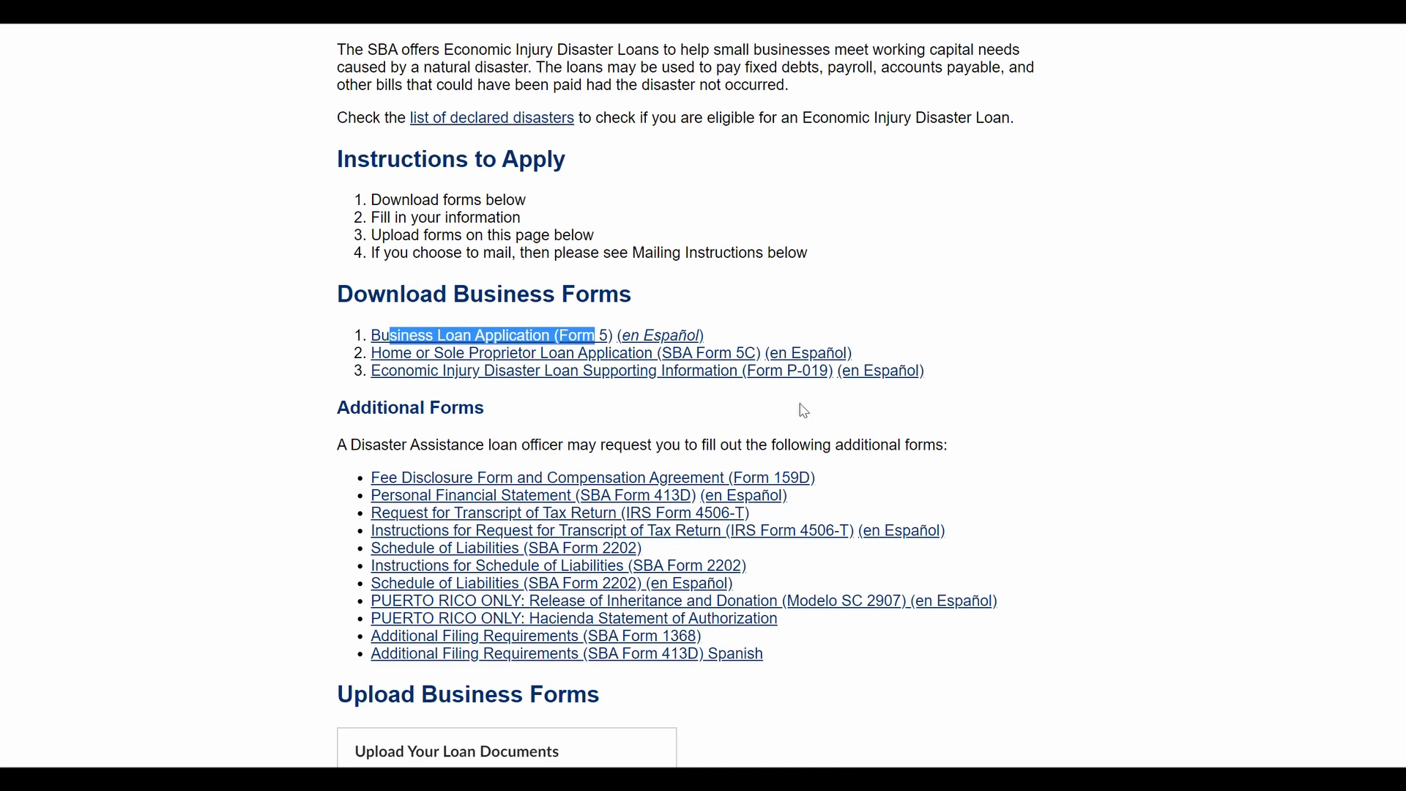
scroll(813, 406, "down", 8)
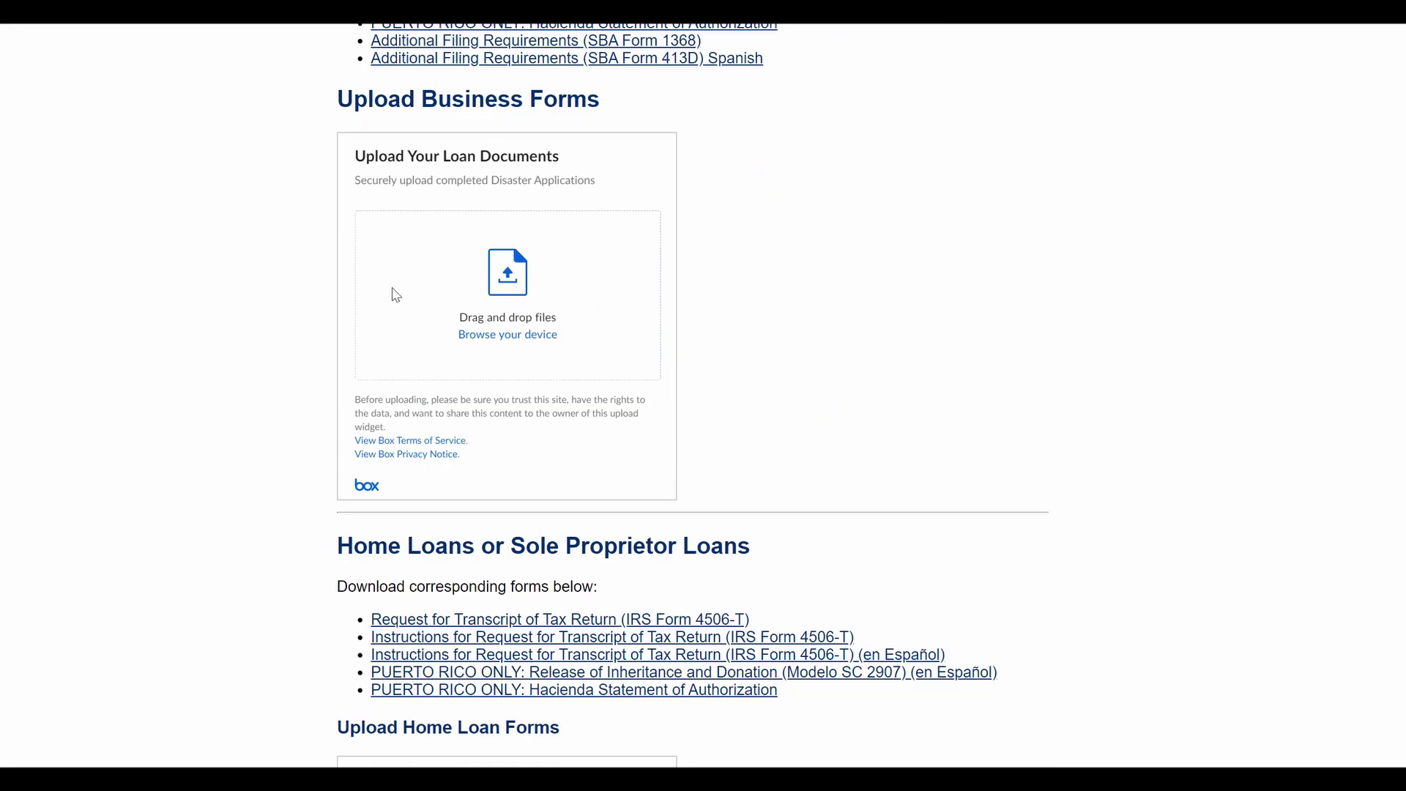
scroll(660, 397, "down", 2)
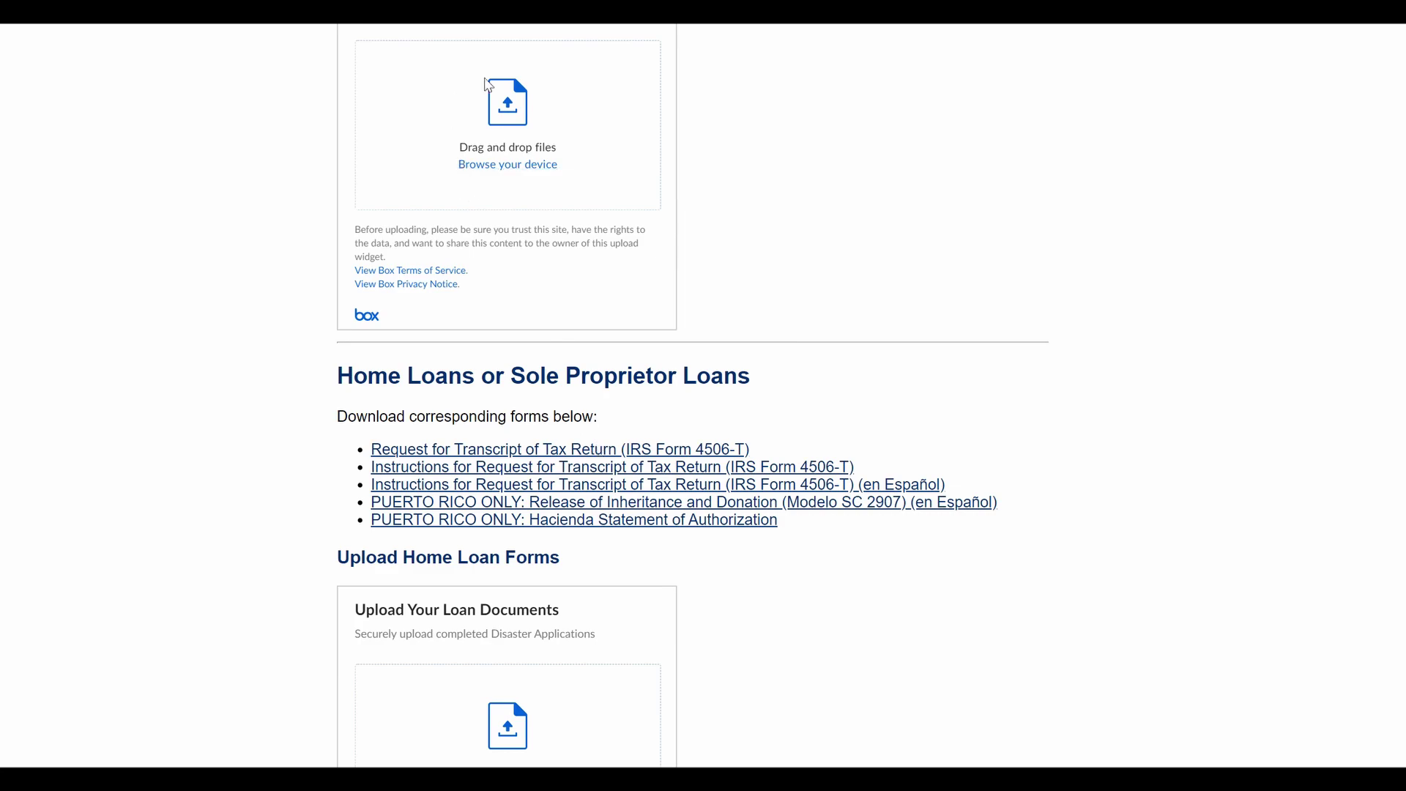
scroll(841, 455, "up", 10)
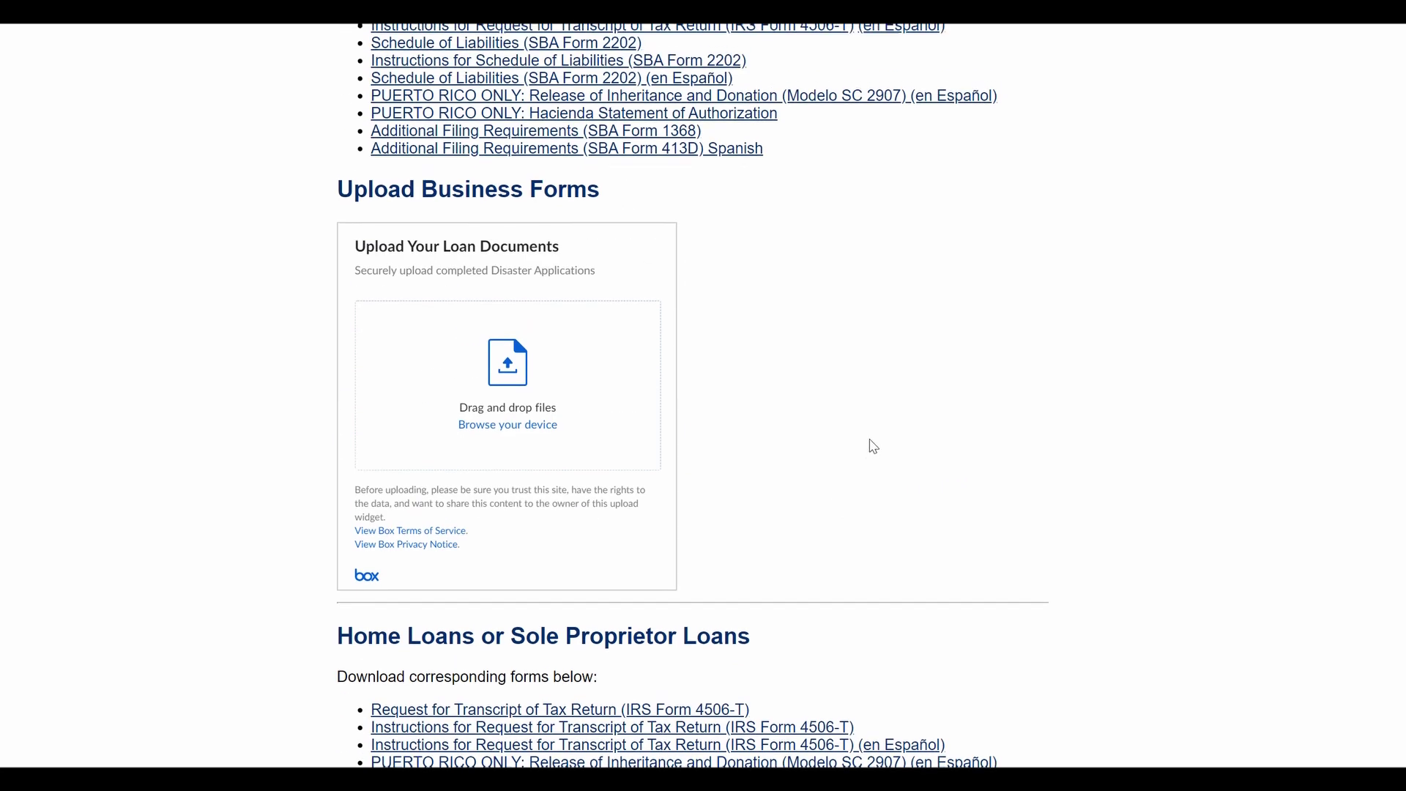
scroll(447, 439, "up", 4)
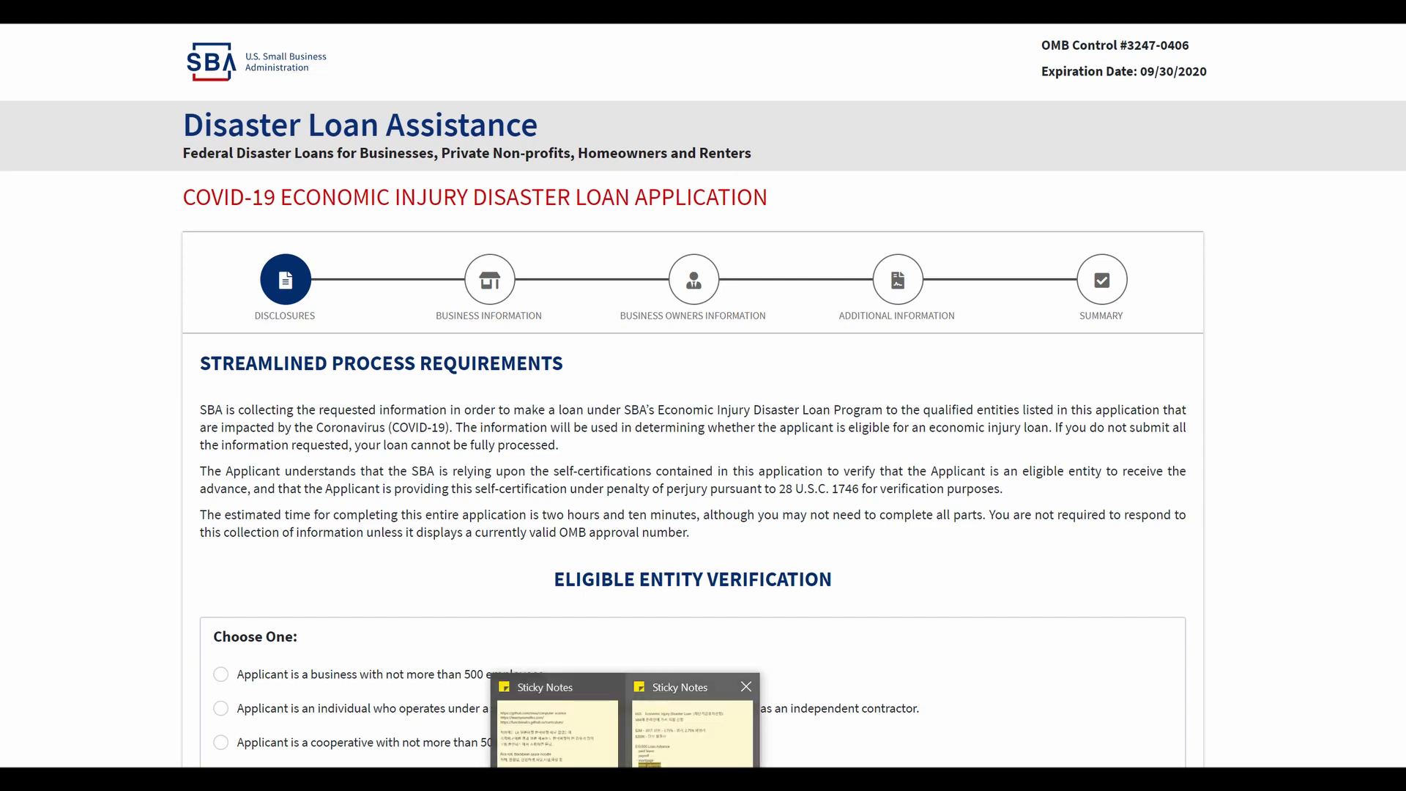
Step: Scroll through the Disclosures eligibility options before moving to the SBA cash advance video
scroll(587, 423, "down", 2)
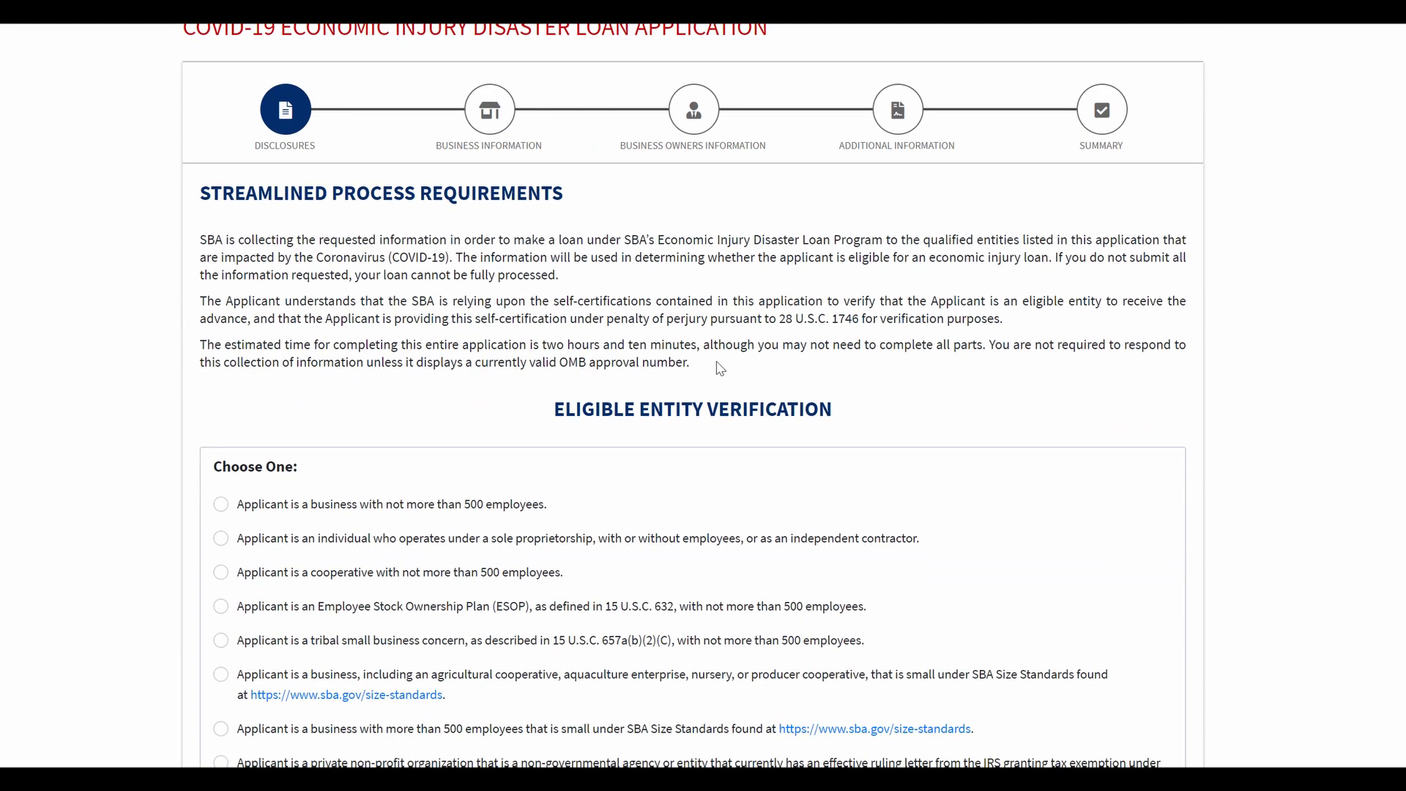
scroll(888, 374, "up", 2)
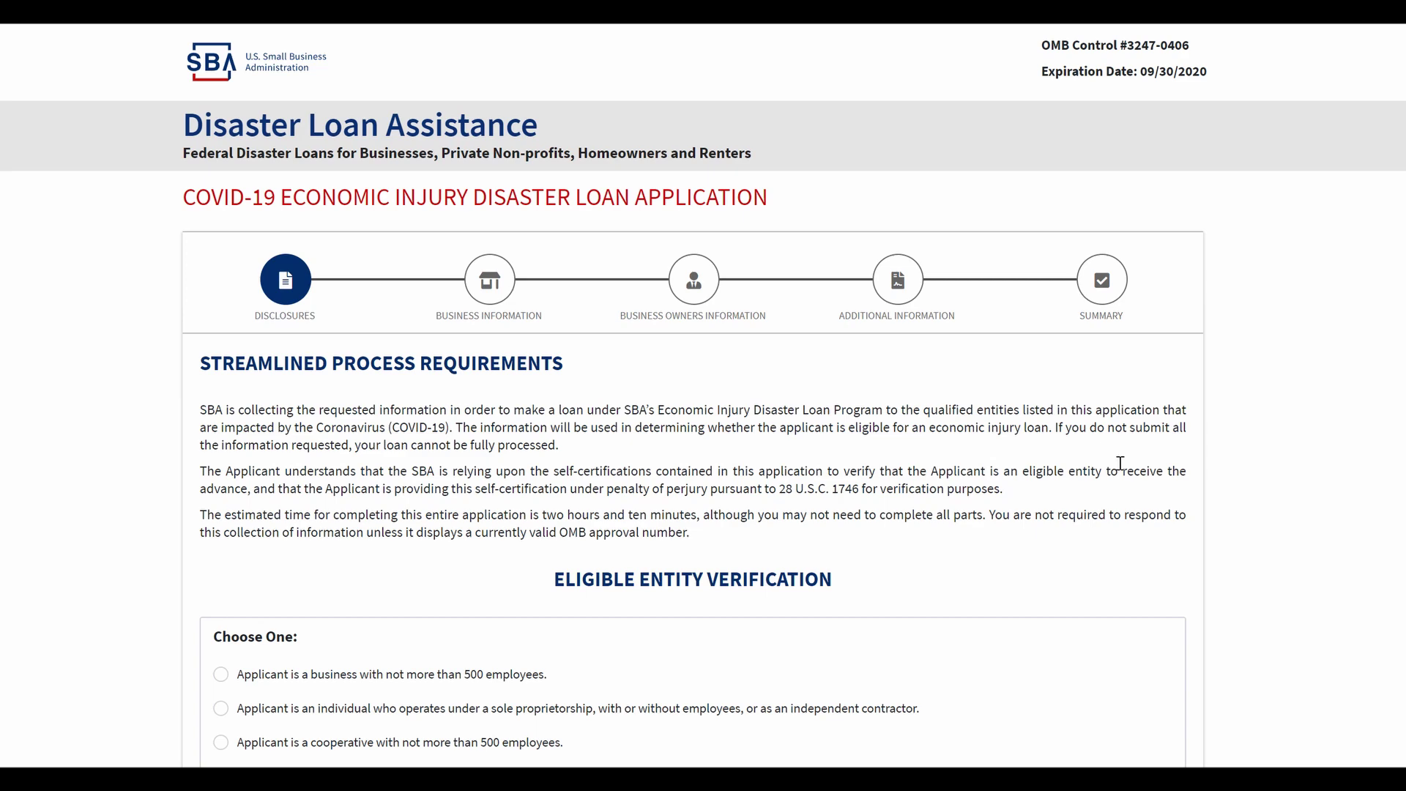
scroll(1186, 423, "down", 3)
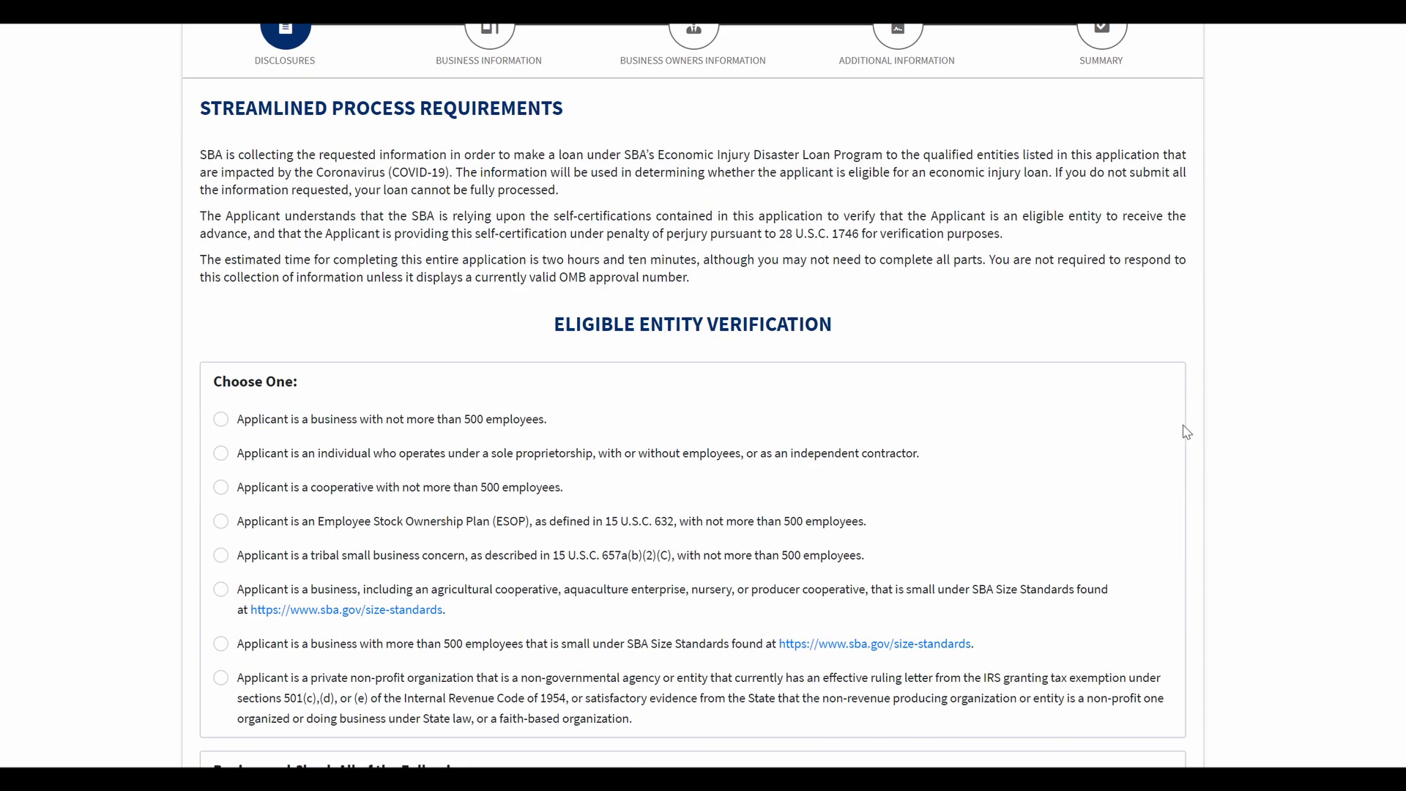
scroll(1187, 432, "down", 2)
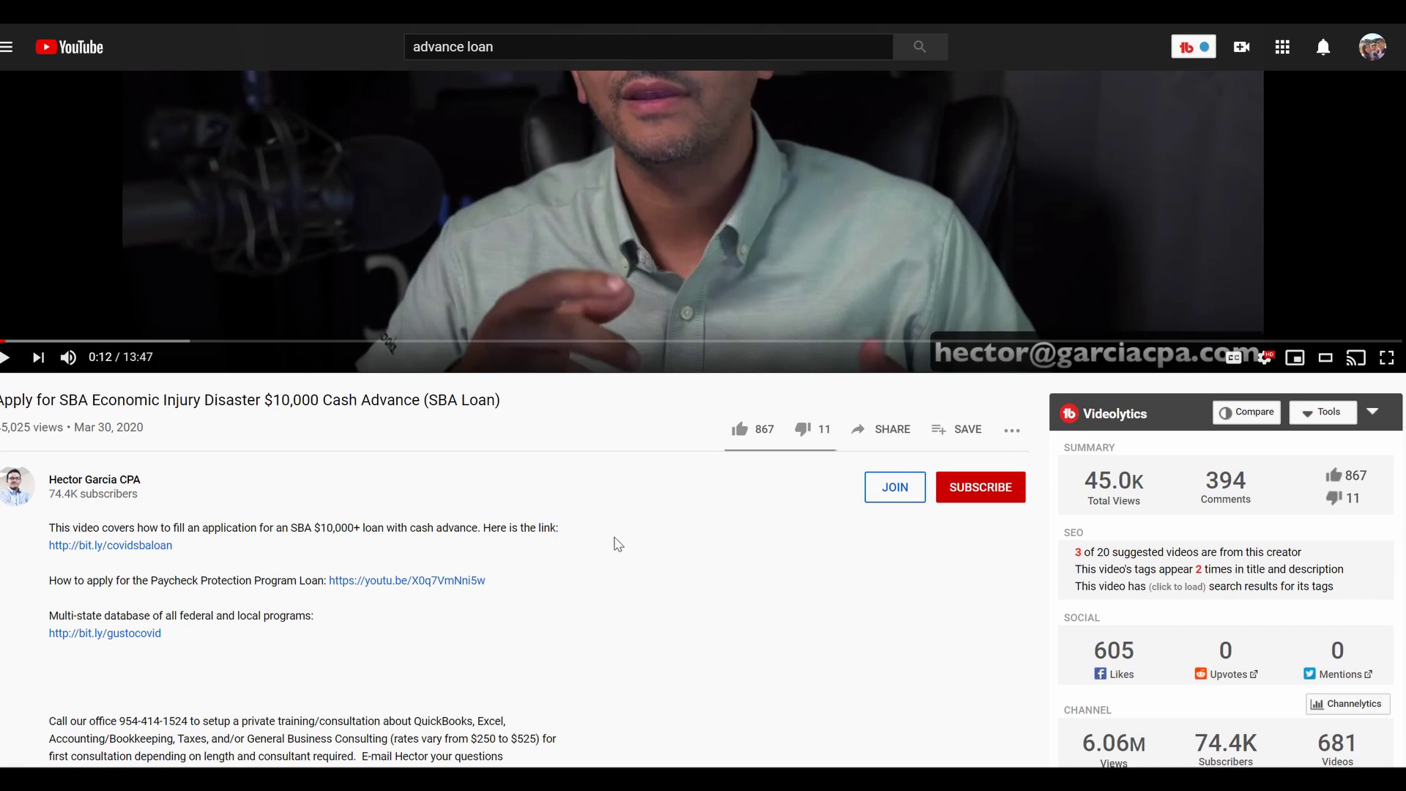
Step: Highlight the video's channel name and the '$10,000 Cash Advance' part of its title
left_click_drag(156, 480, 46, 476)
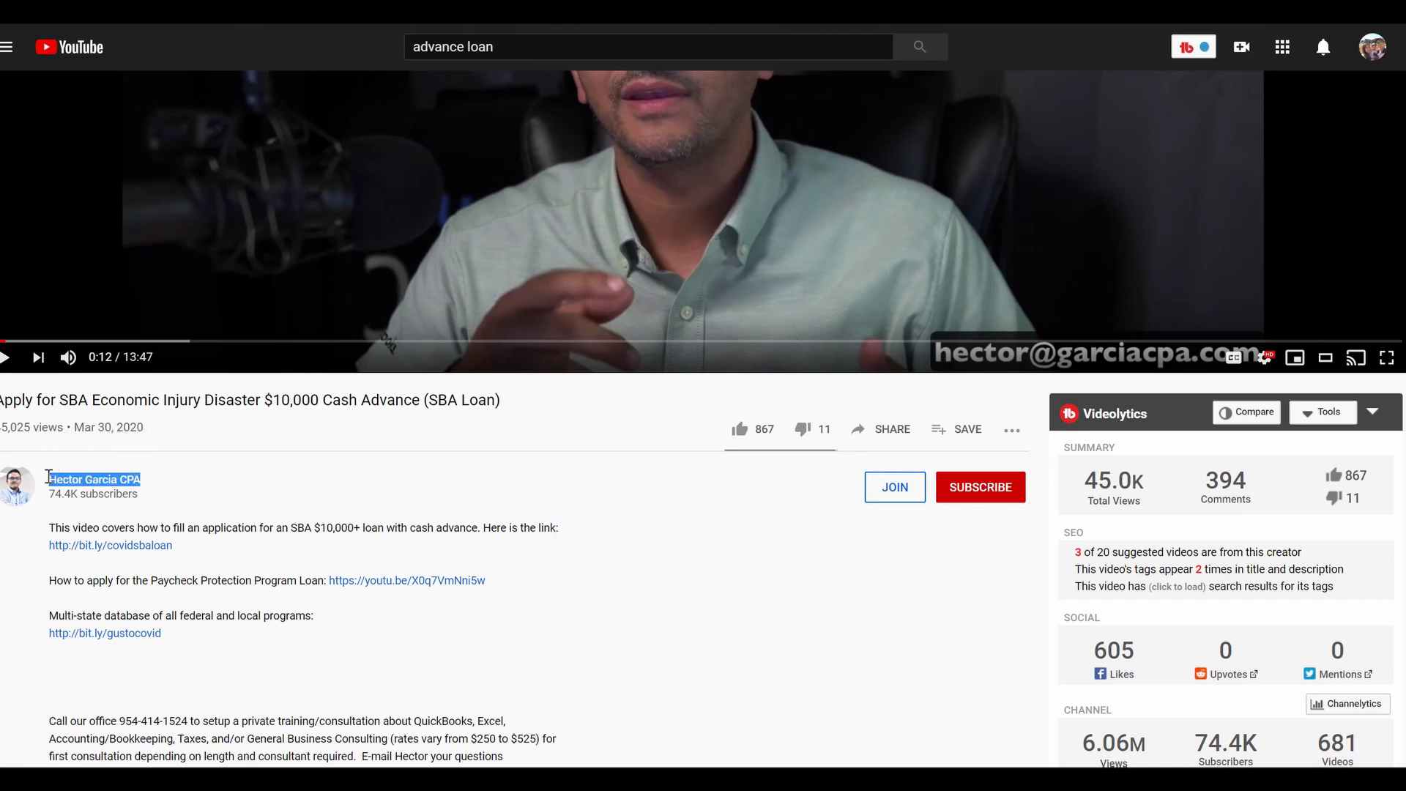
left_click(270, 486)
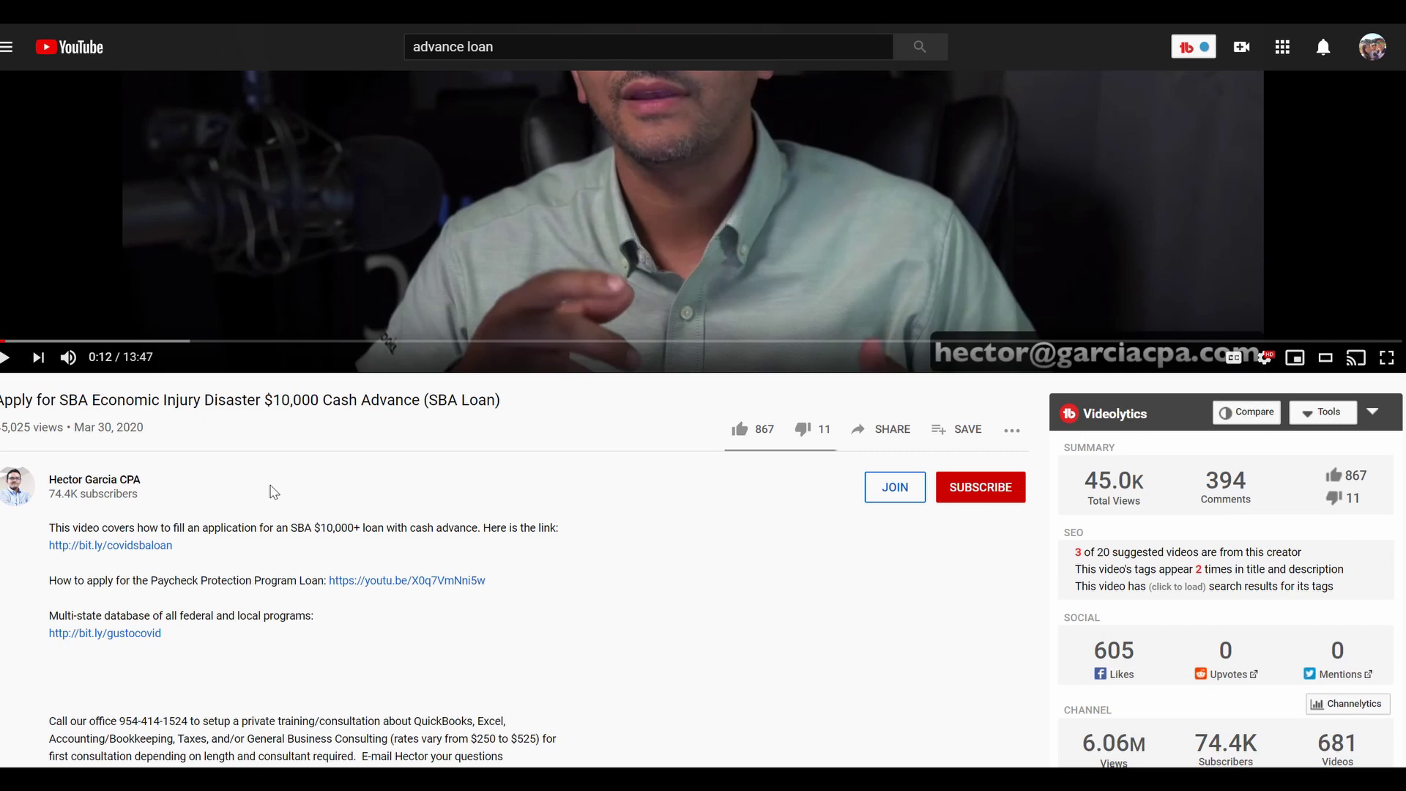
scroll(267, 502, "up", 5)
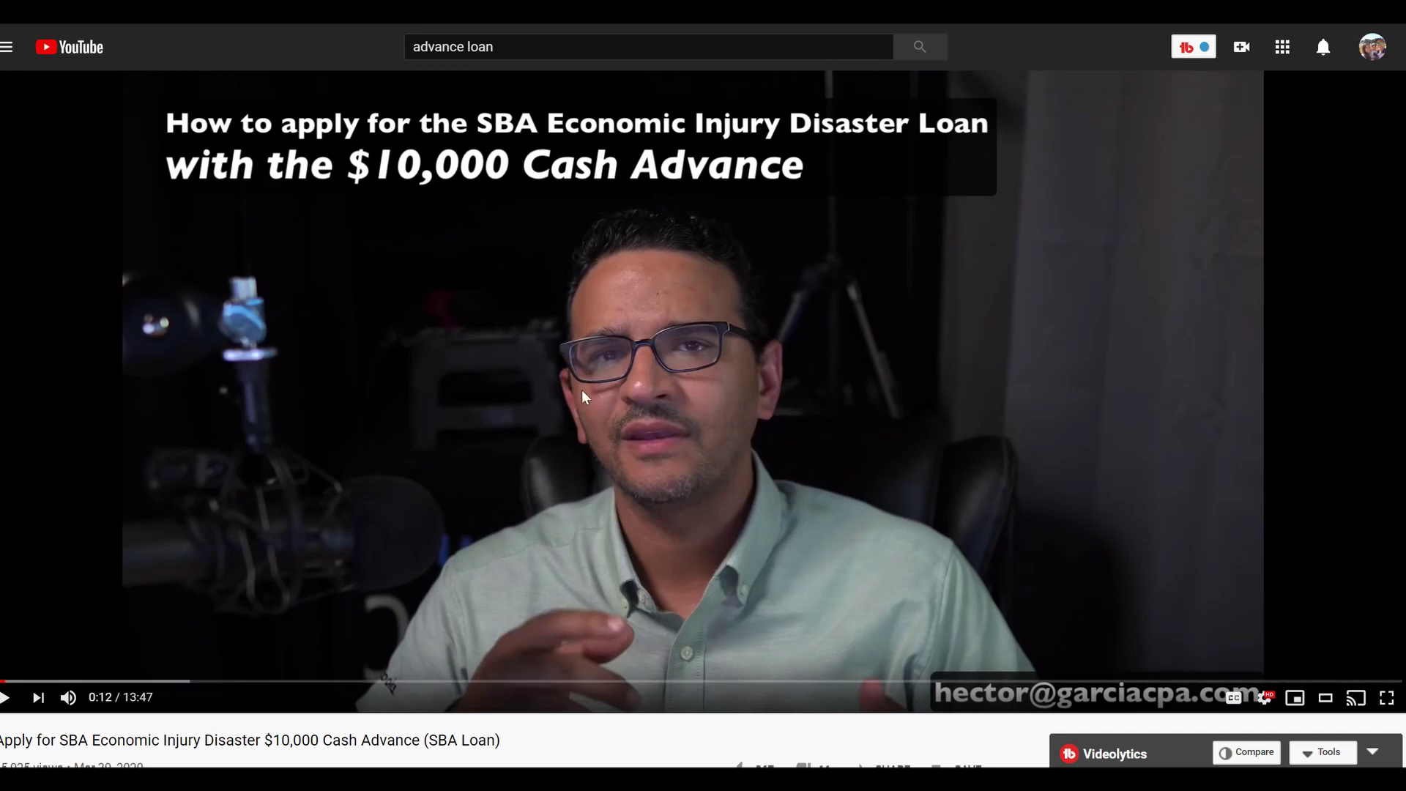
scroll(448, 424, "down", 2)
scroll(237, 604, "down", 1)
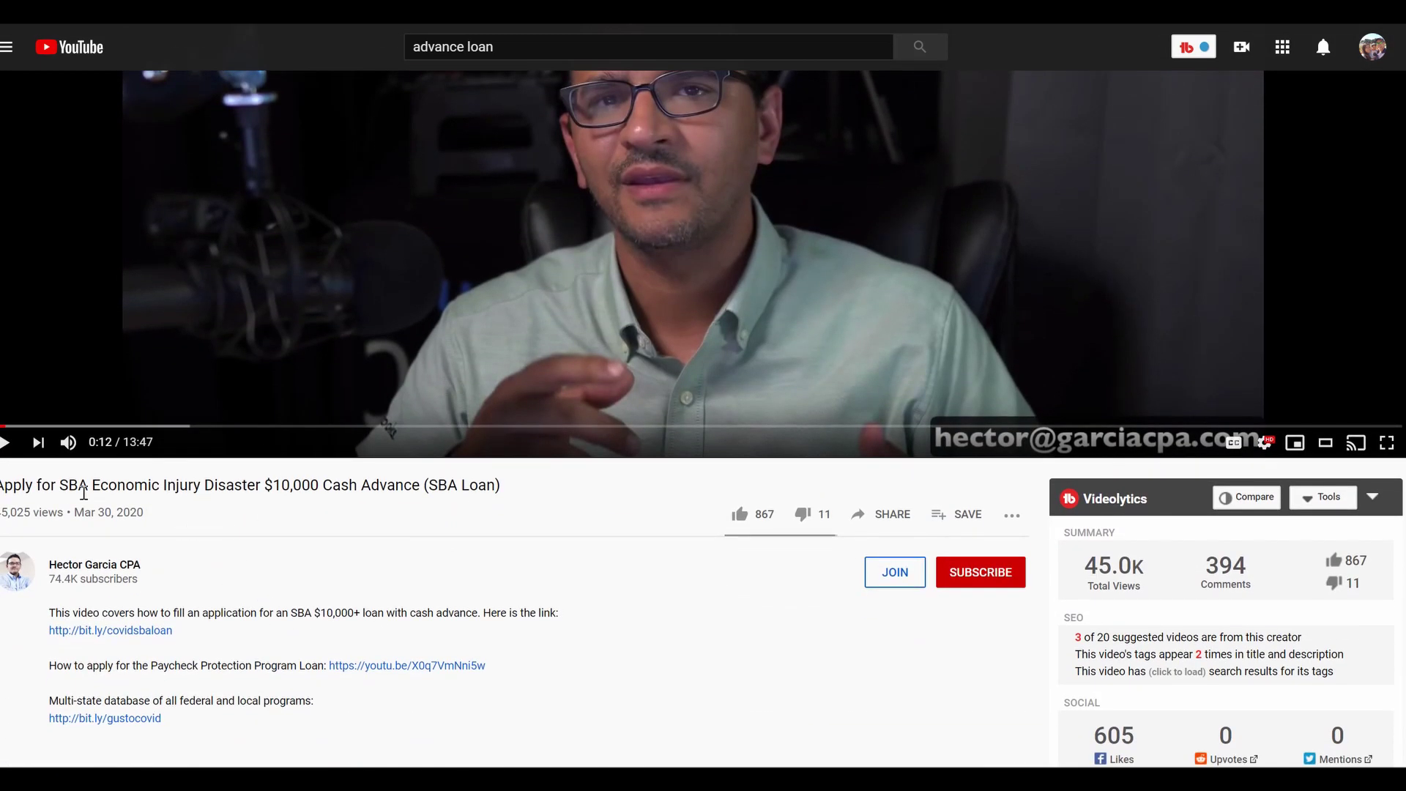
left_click_drag(56, 490, 429, 485)
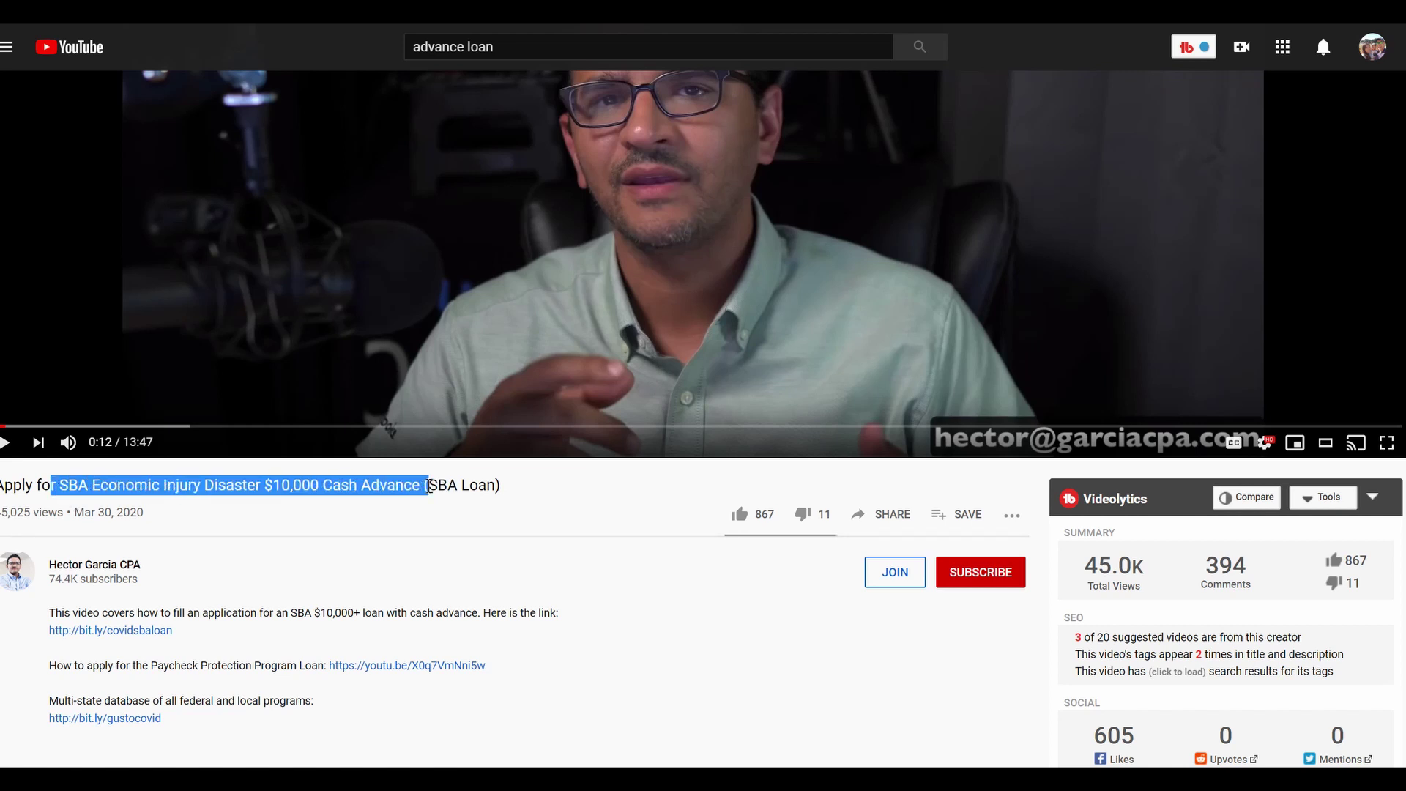
left_click(313, 505)
left_click_drag(257, 489, 533, 504)
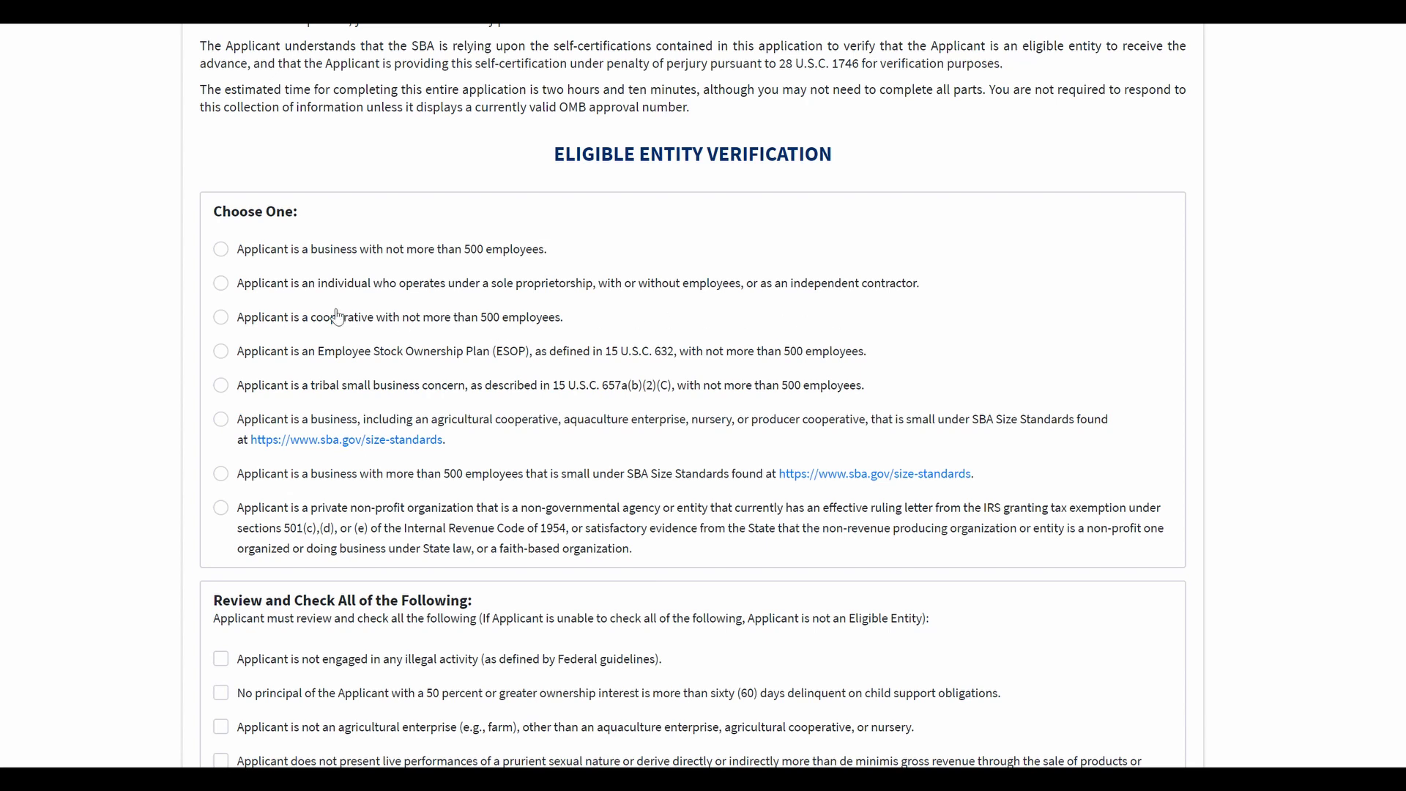
Step: Select sole proprietorship as the applicant type
left_click(221, 288)
scroll(670, 414, "down", 4)
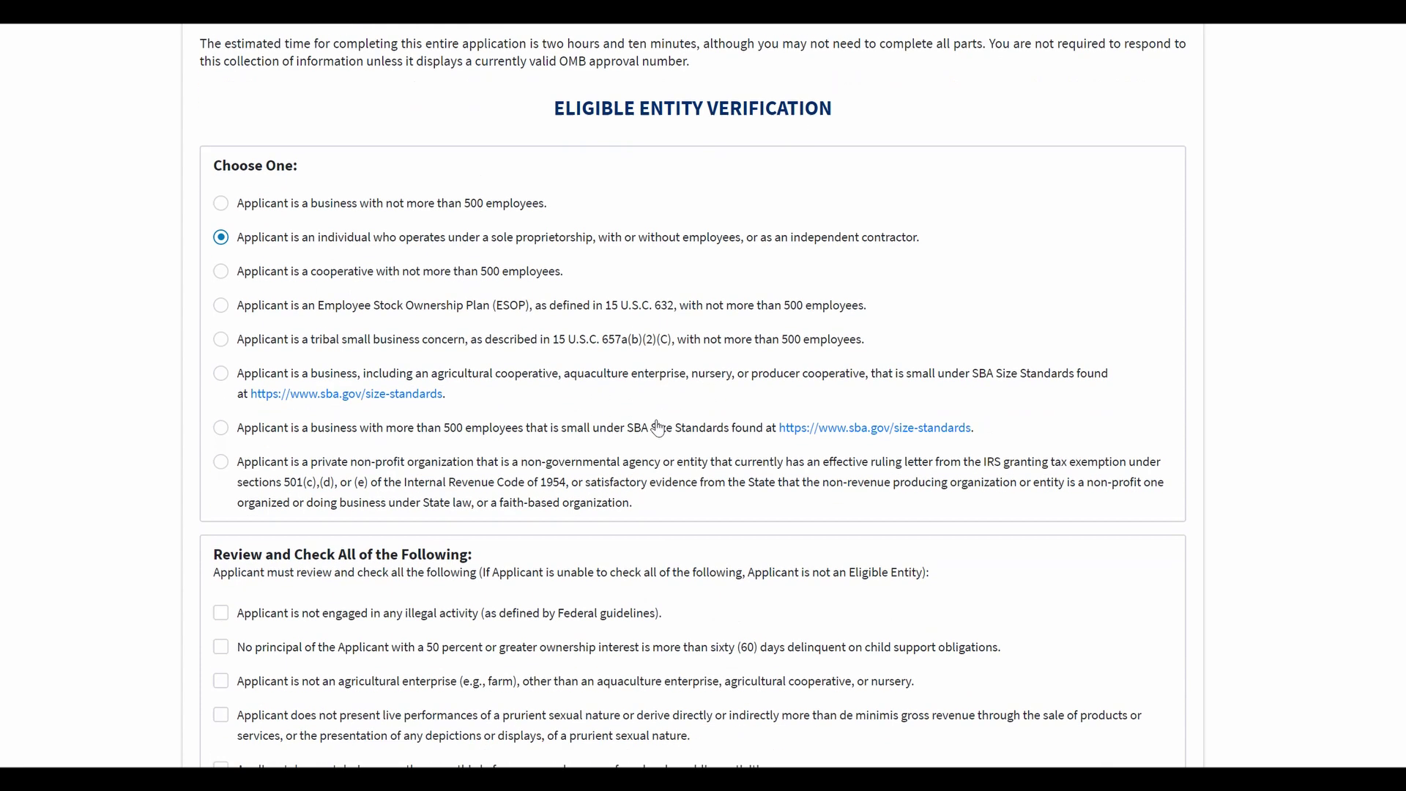
left_click_drag(213, 345, 538, 355)
Step: Affirm all seven eligibility statements and continue to Business Information
left_click(220, 403)
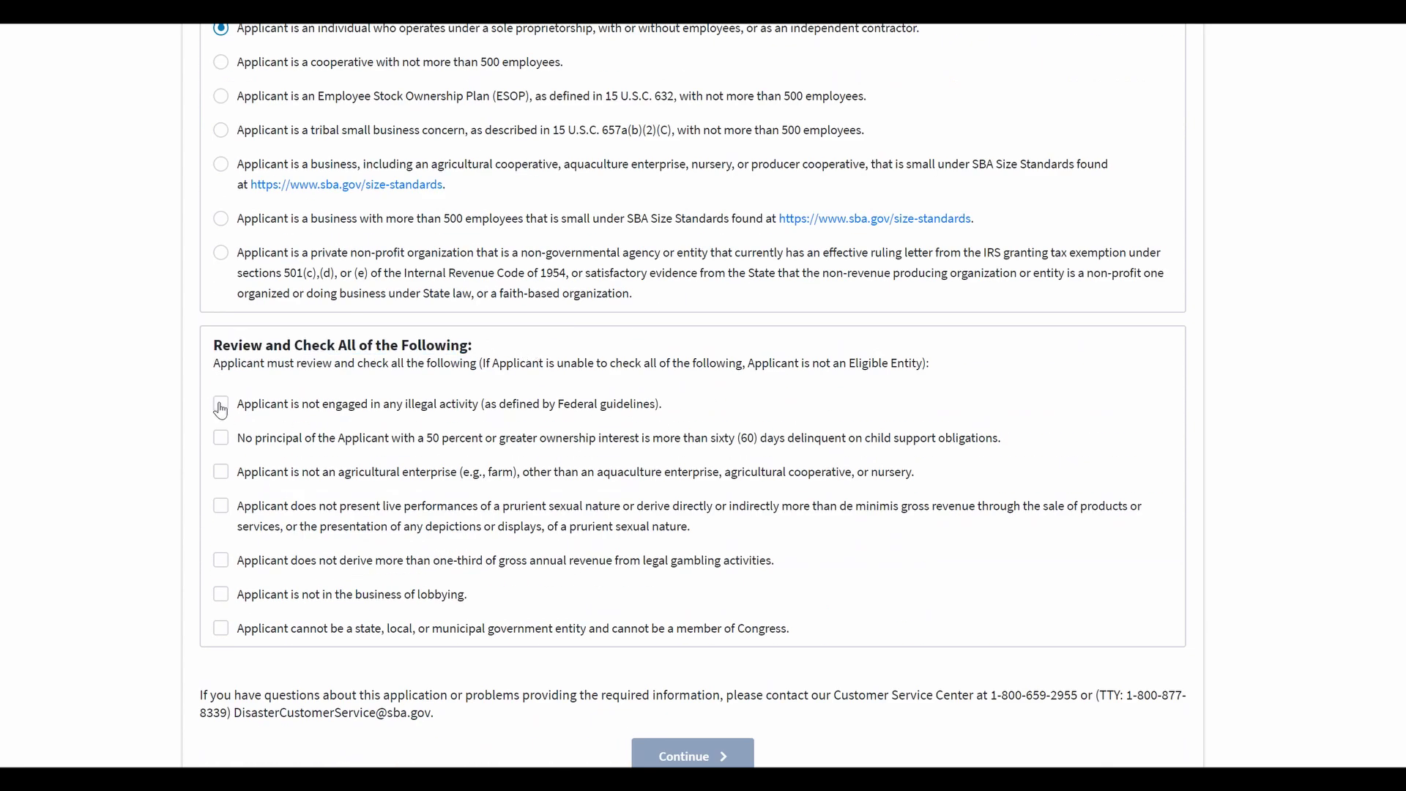
left_click(221, 439)
left_click(222, 476)
left_click(222, 508)
left_click(222, 562)
left_click(221, 596)
left_click(221, 629)
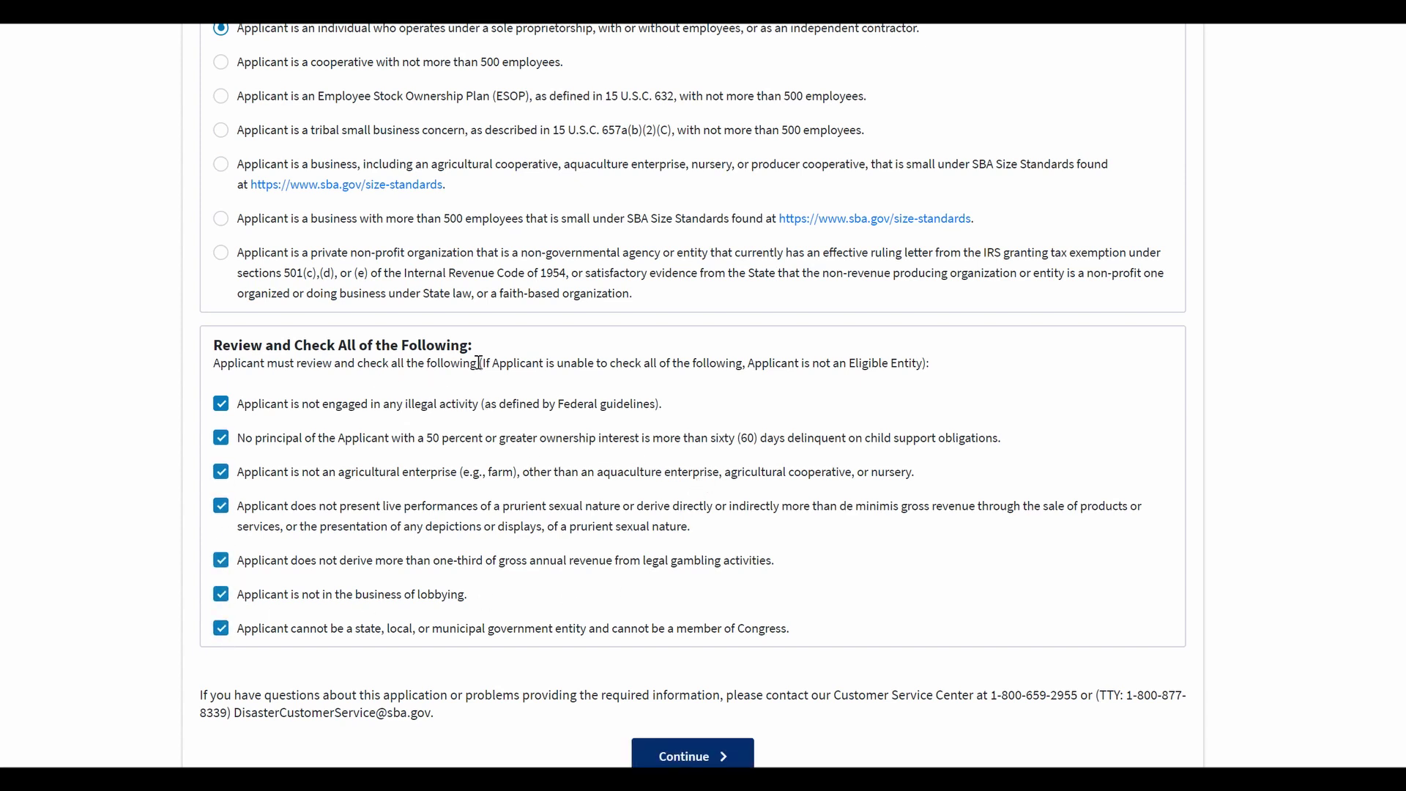
left_click_drag(484, 366, 927, 361)
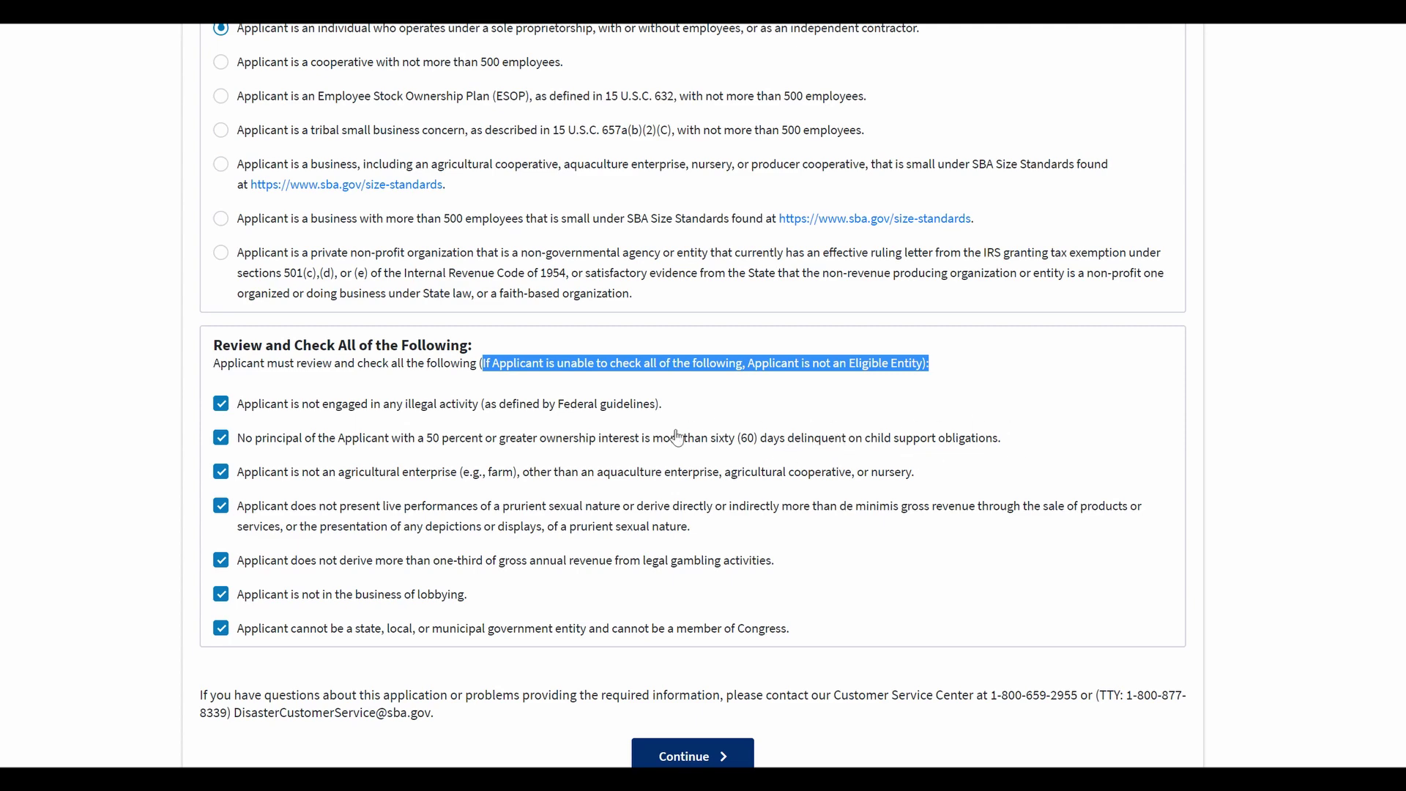
scroll(660, 504, "down", 1)
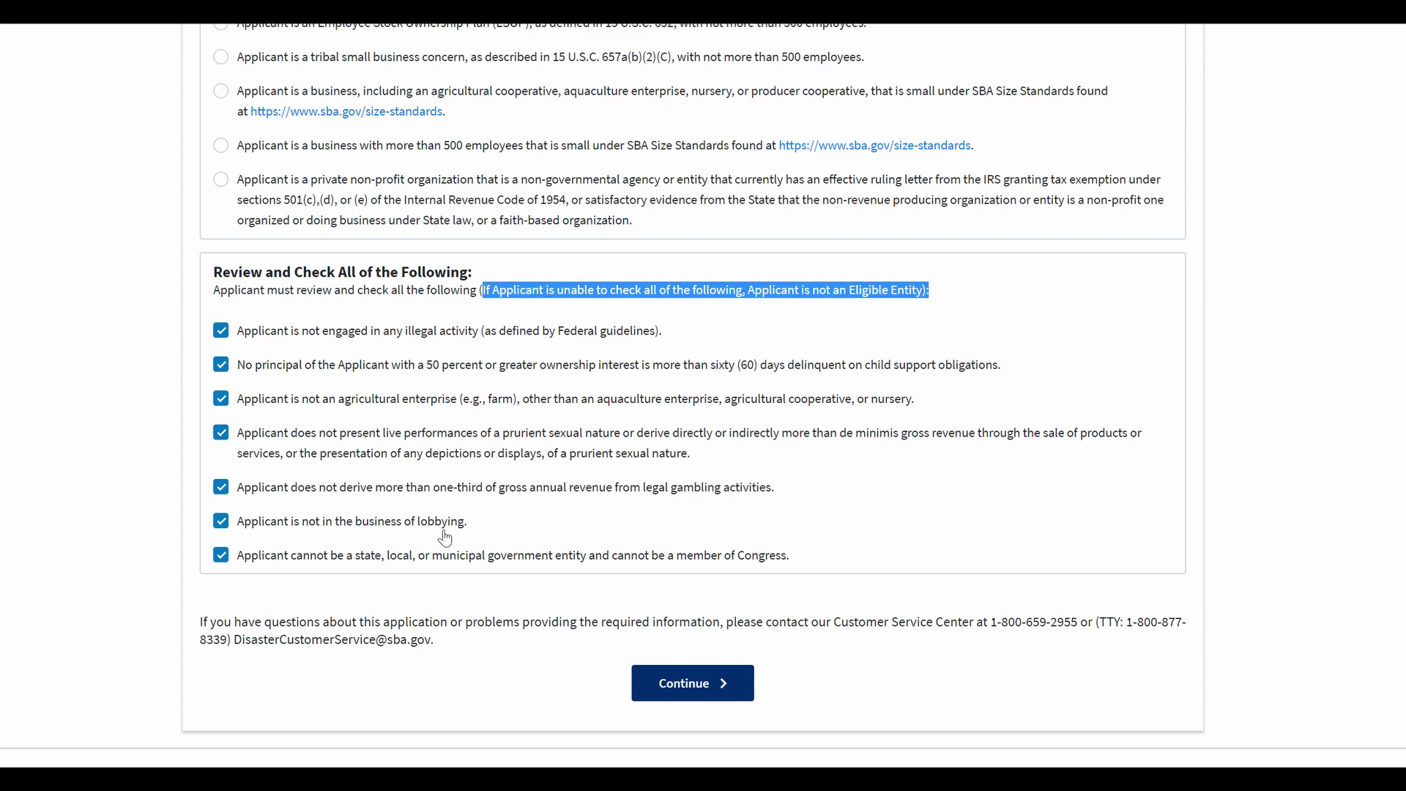
left_click(732, 679)
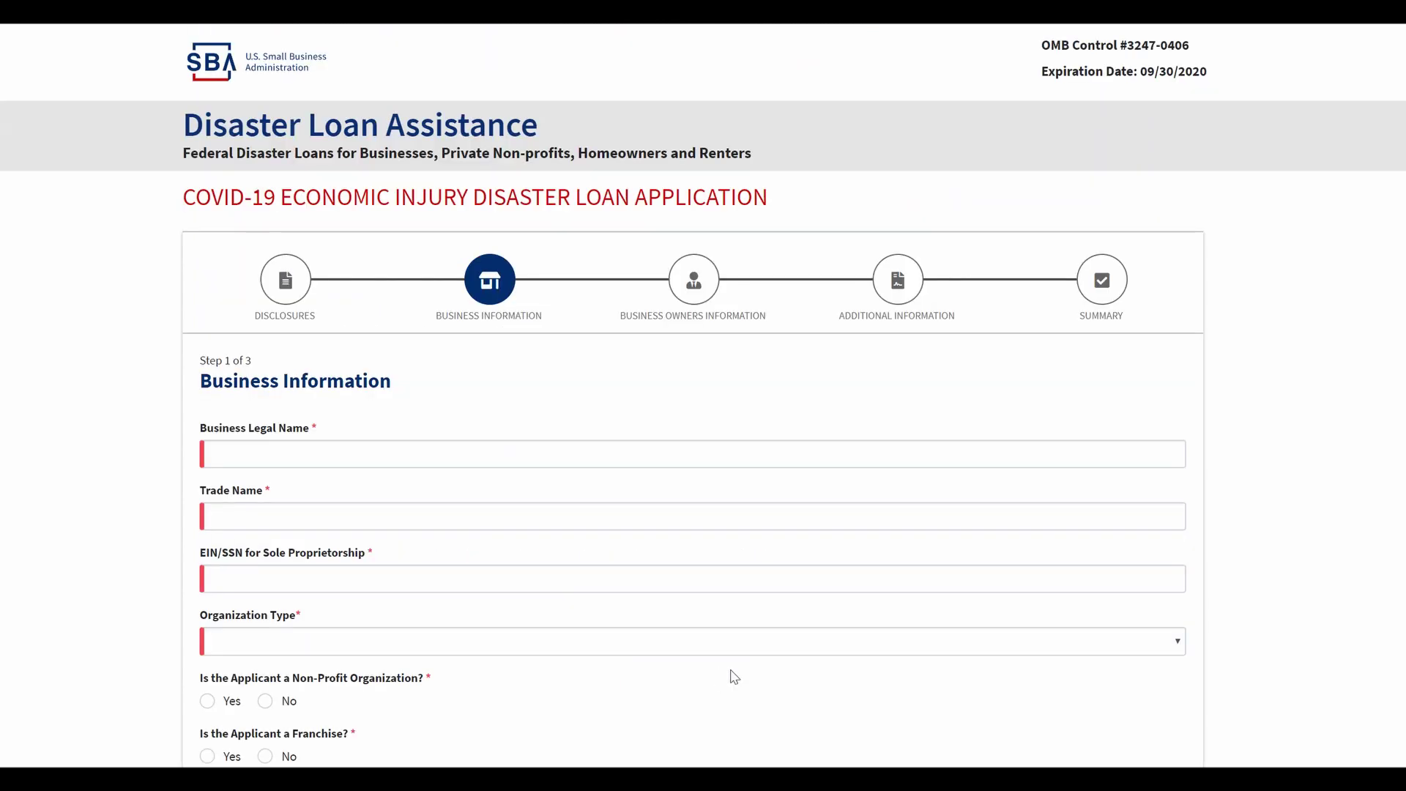
Step: Enter business legal name AABB, trade name ABC MarketSupply, and the EIN
scroll(439, 490, "down", 1)
left_click(341, 374)
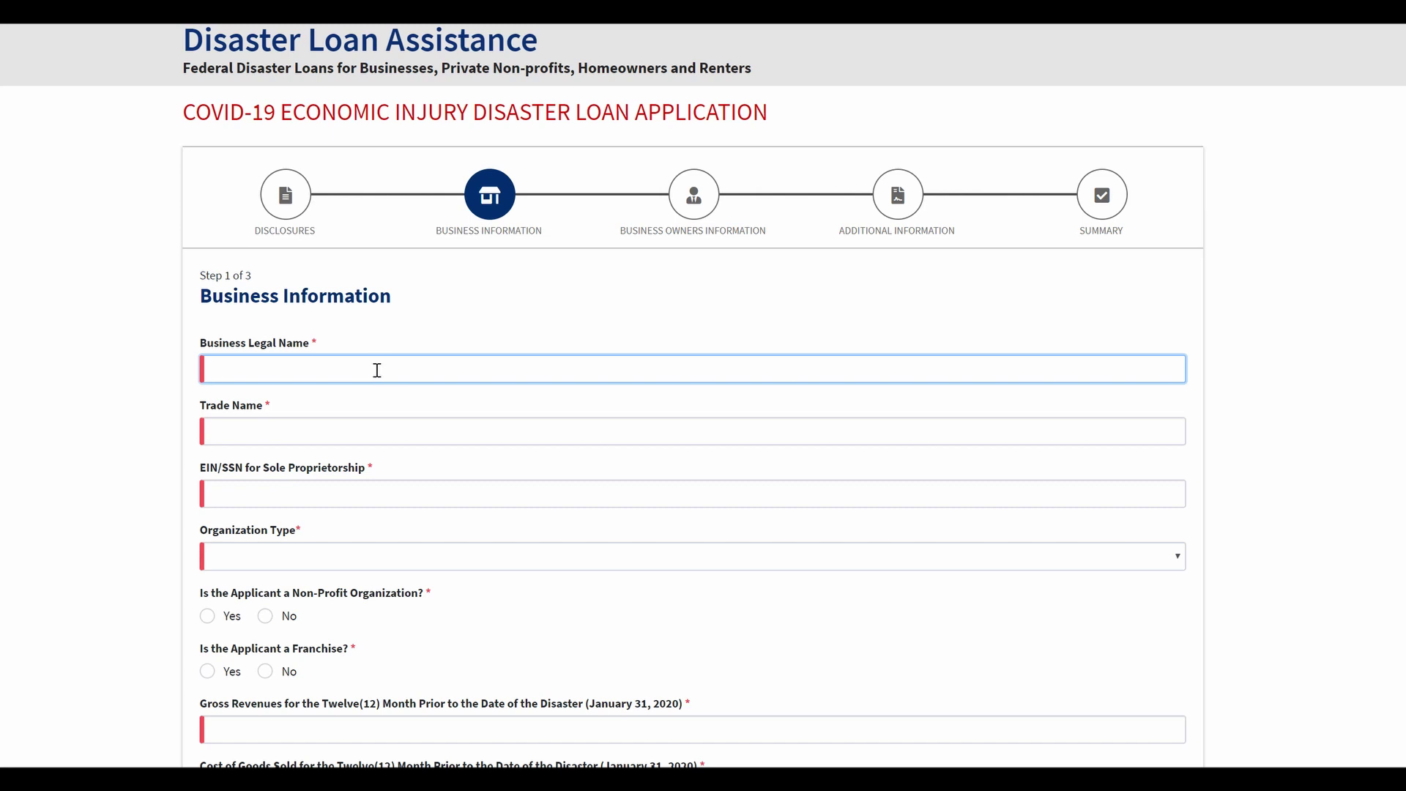
key("Tab")
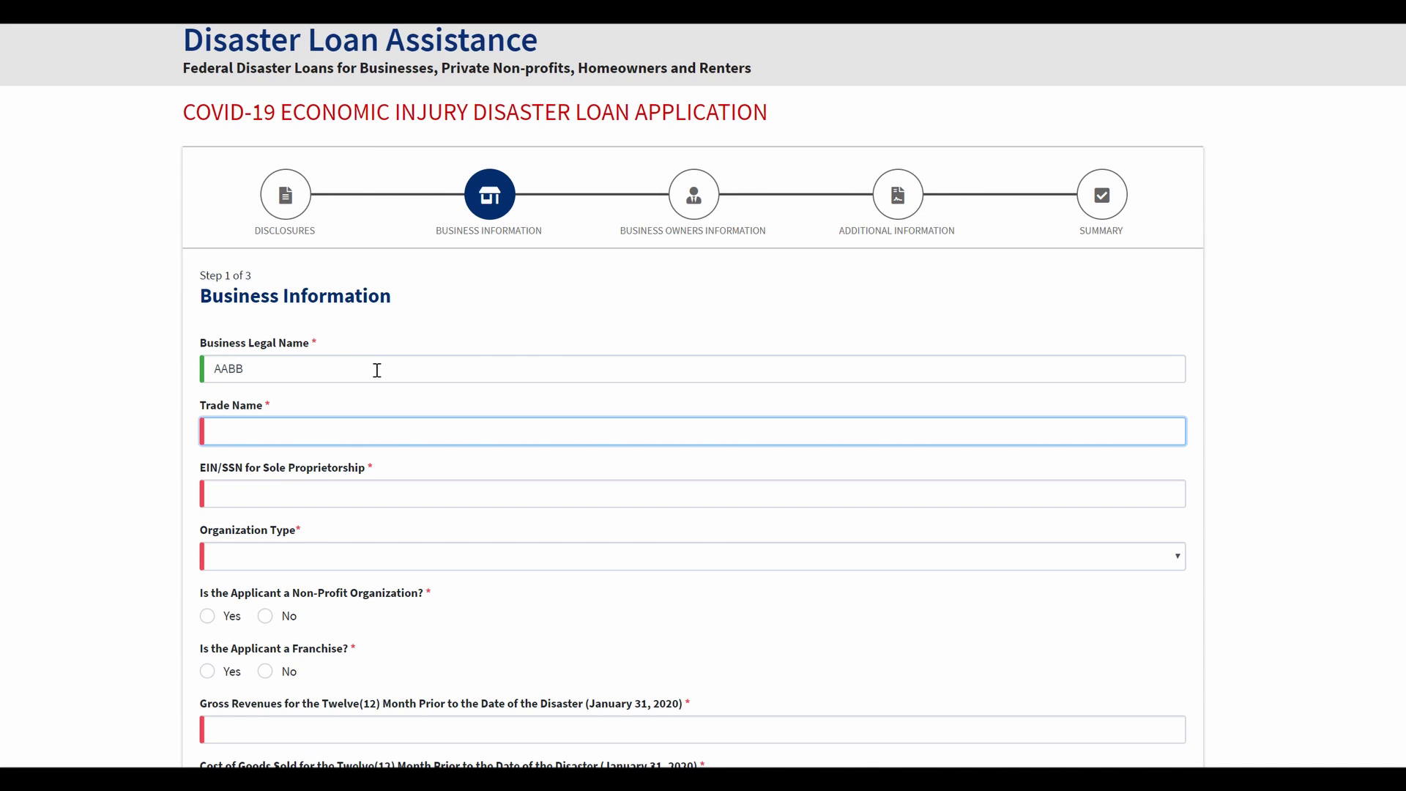
type("Supply")
type("ABC M")
type("arket")
key("Tab")
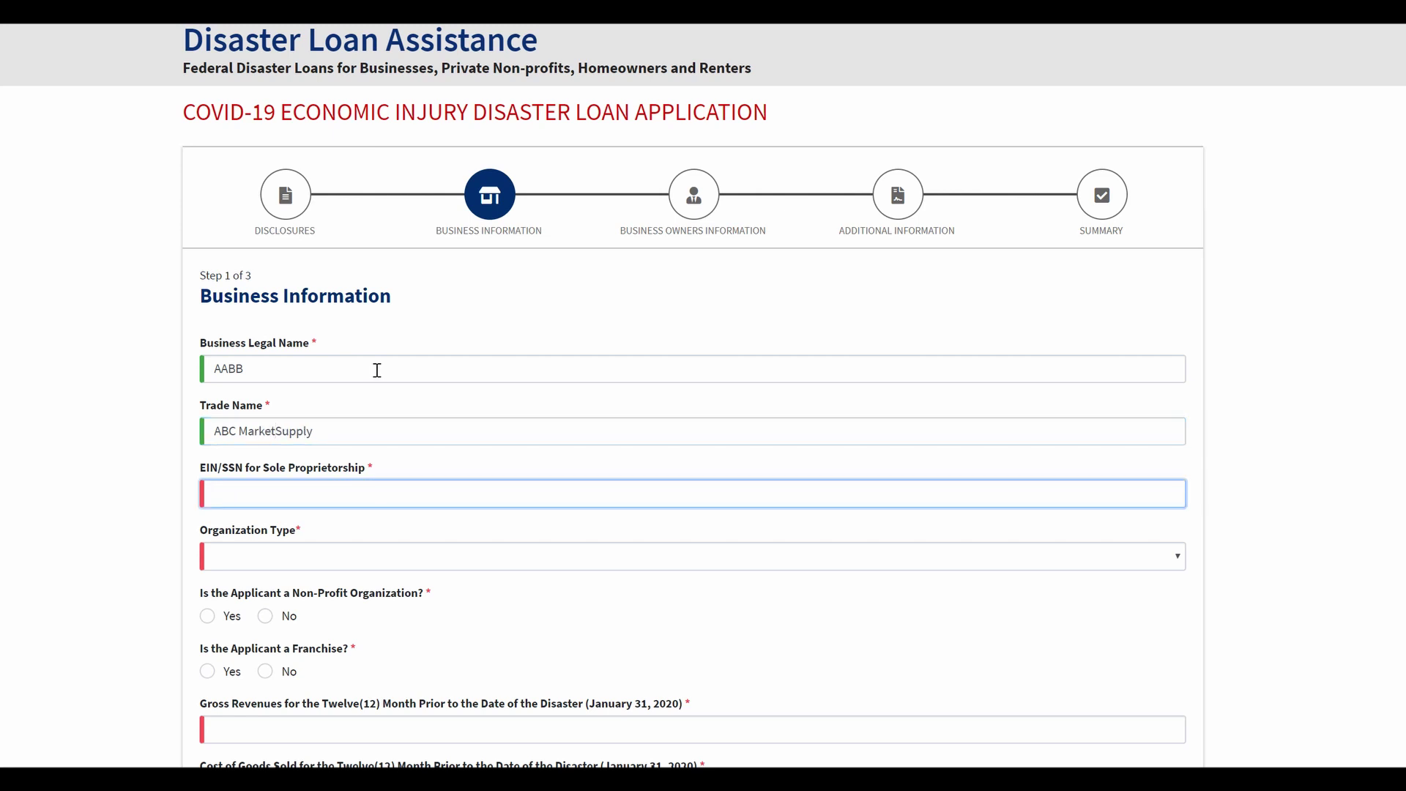
type("99-999999")
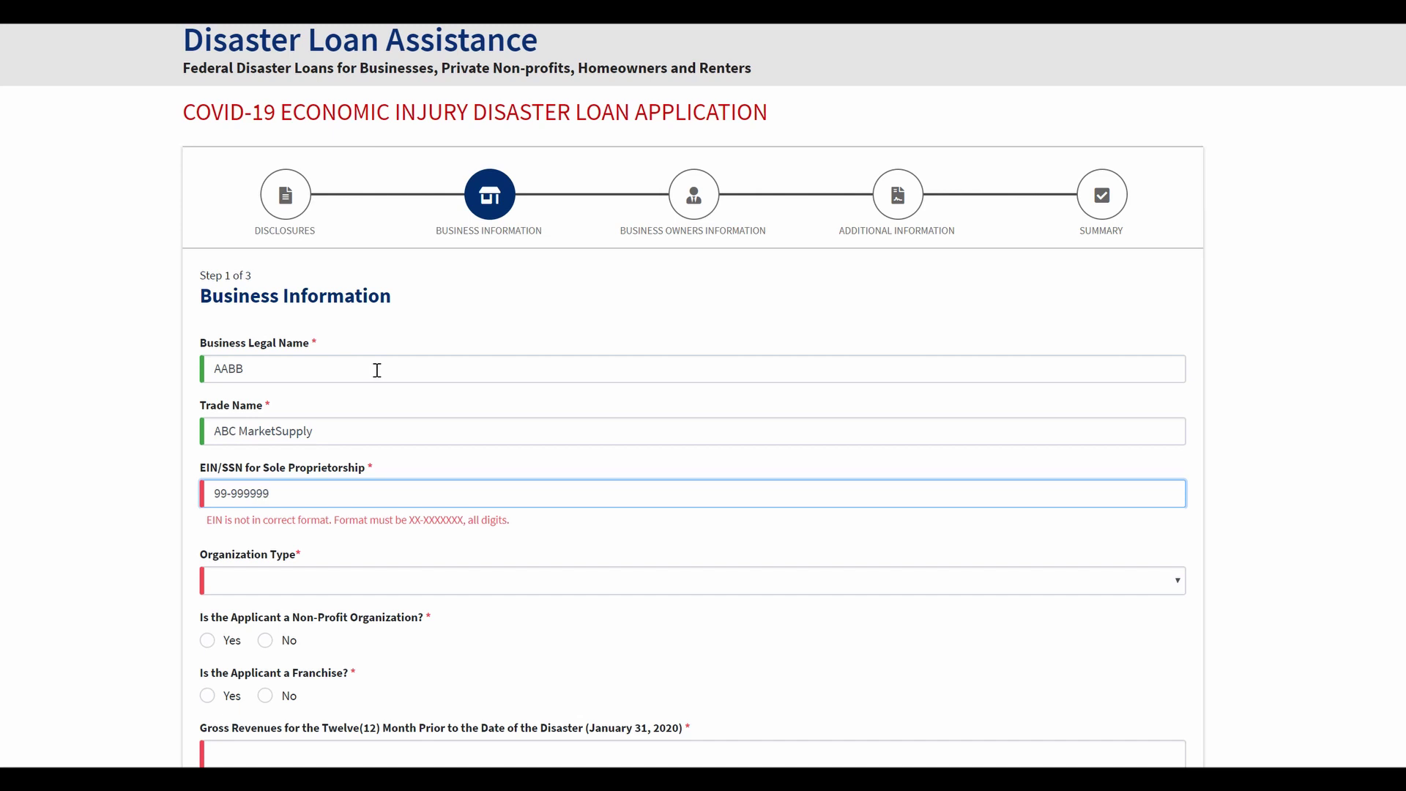
Step: Set the Organization Type to Sole Proprietorship
key("Tab")
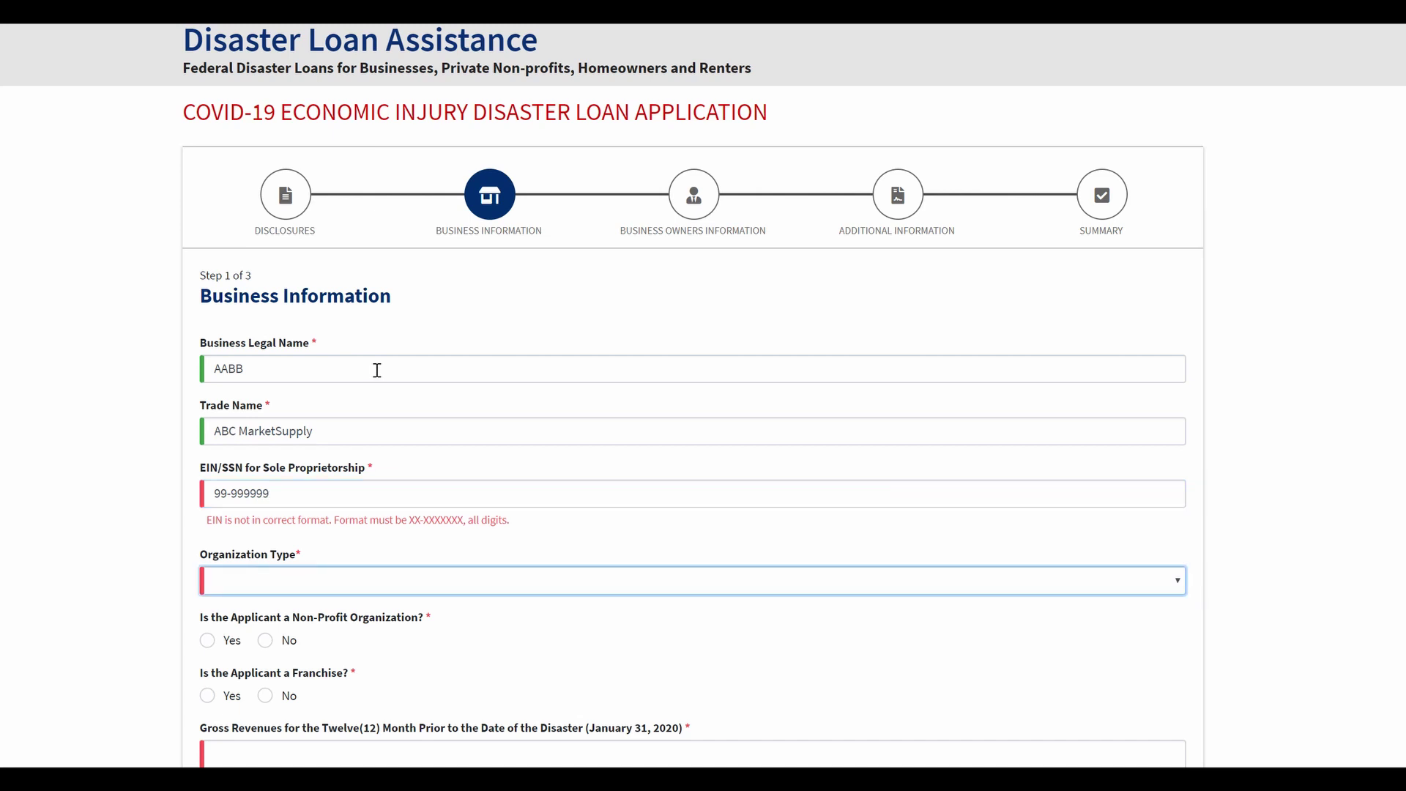
left_click(1177, 580)
scroll(1104, 562, "down", 2)
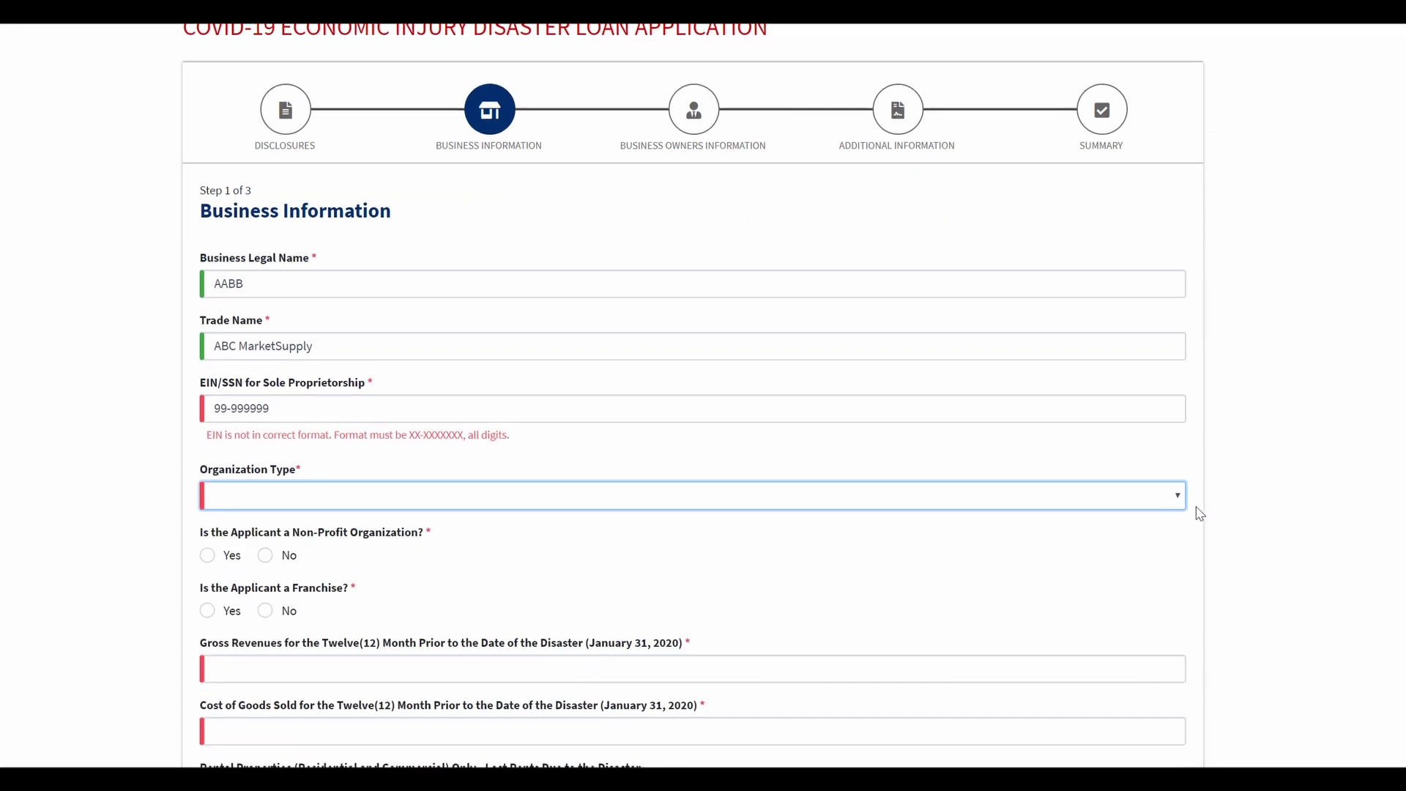
left_click(1177, 498)
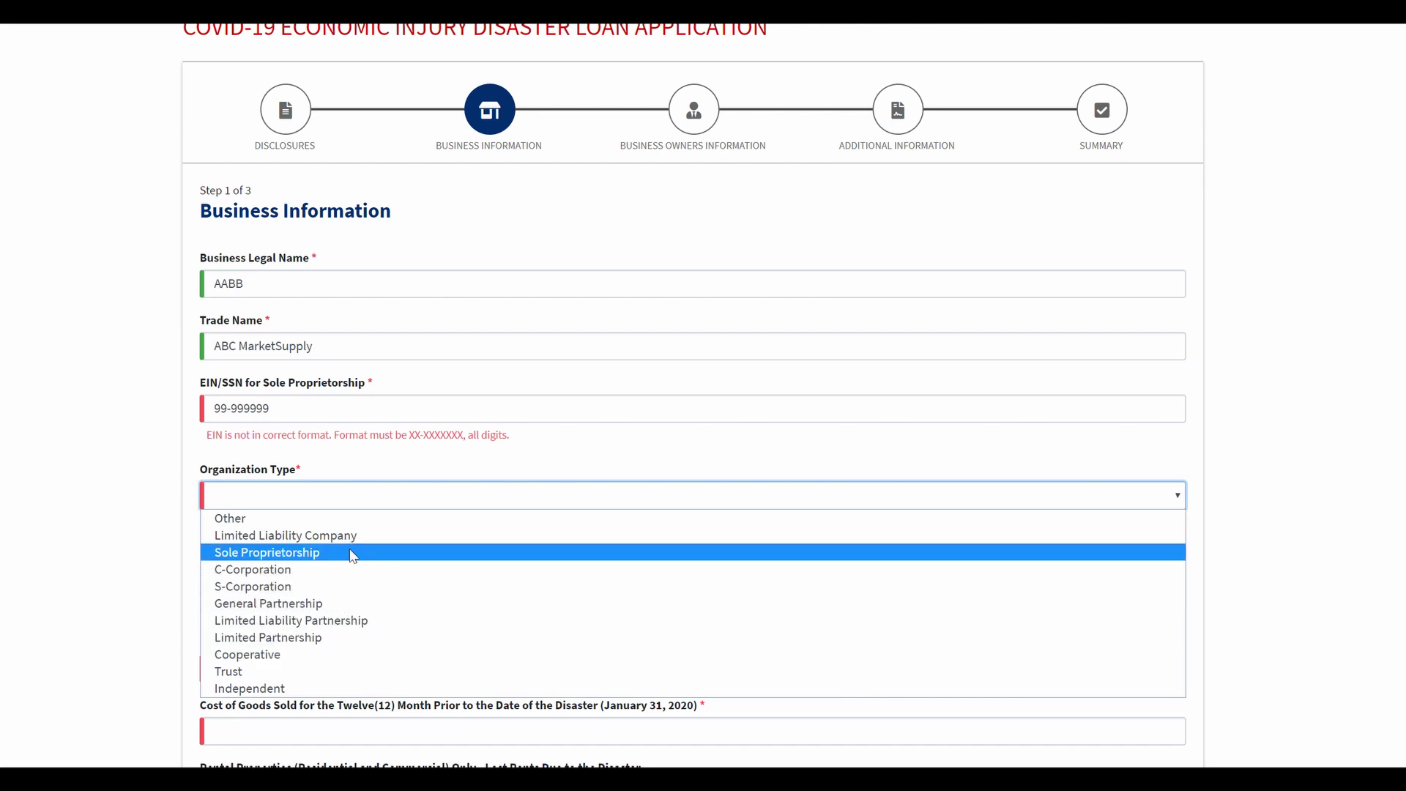
left_click(225, 560)
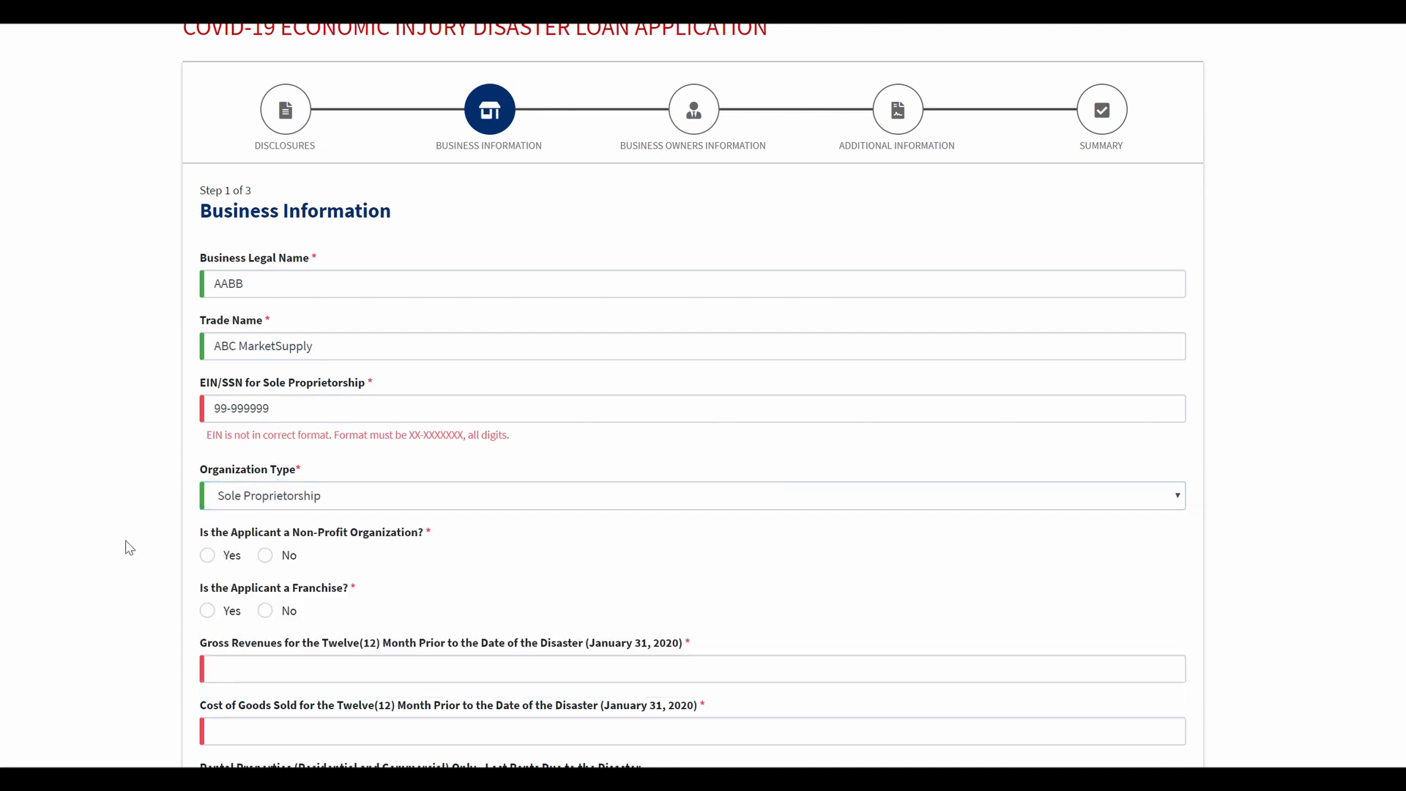
scroll(129, 527, "down", 2)
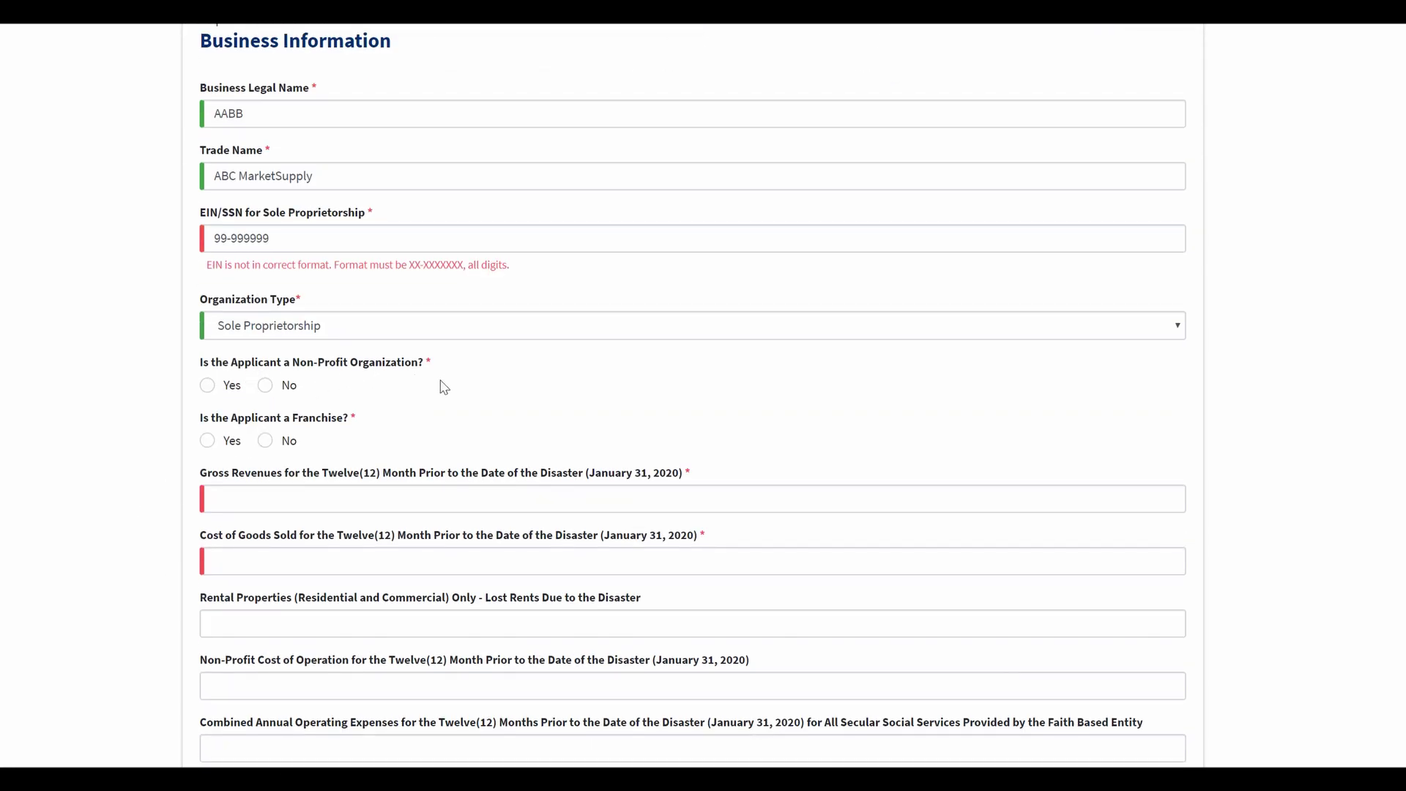
Step: Answer No to the non-profit and franchise questions
left_click(263, 388)
left_click(266, 442)
left_click(329, 498)
Step: Enter gross revenues of $500,000 for the prior twelve months
scroll(581, 417, "down", 3)
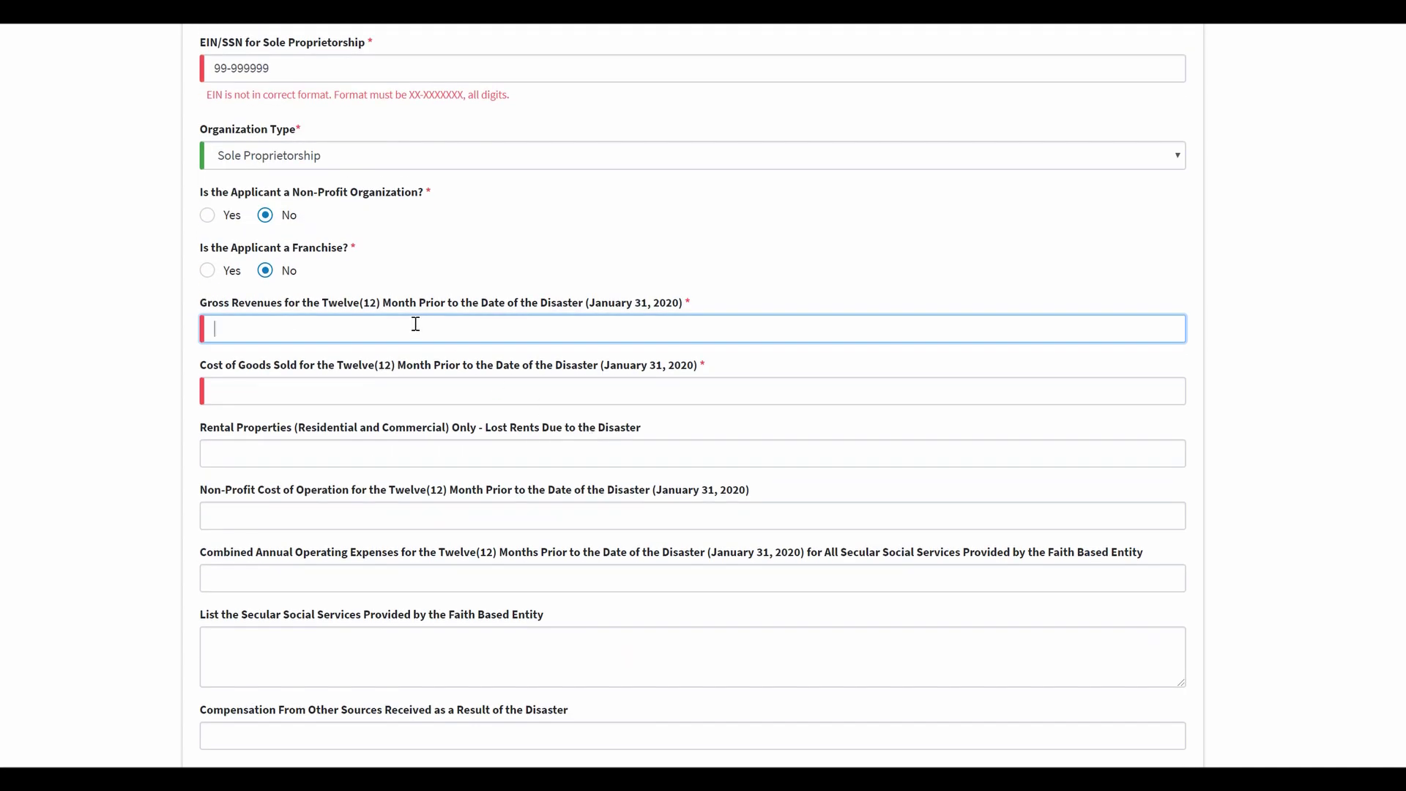
left_click_drag(323, 303, 459, 304)
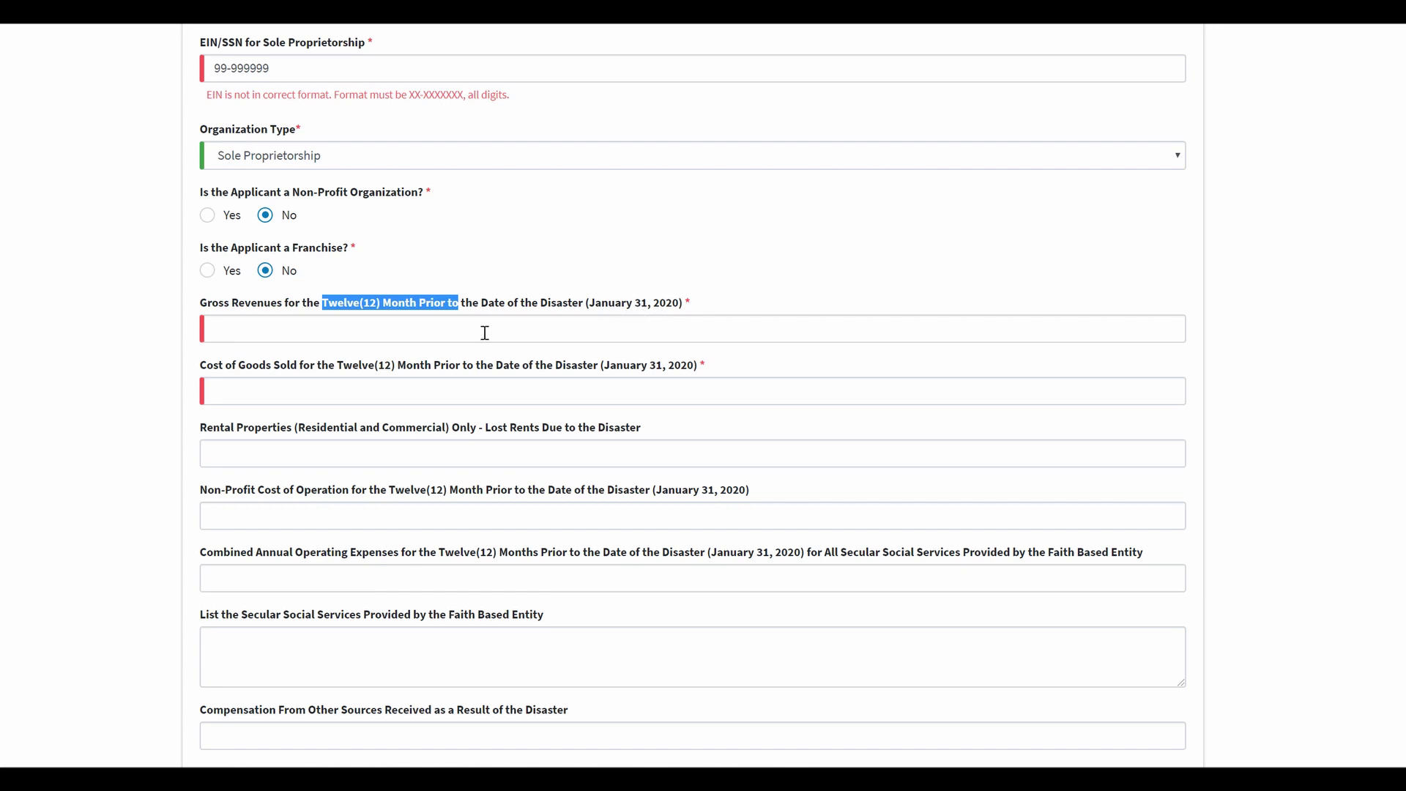
left_click(359, 331)
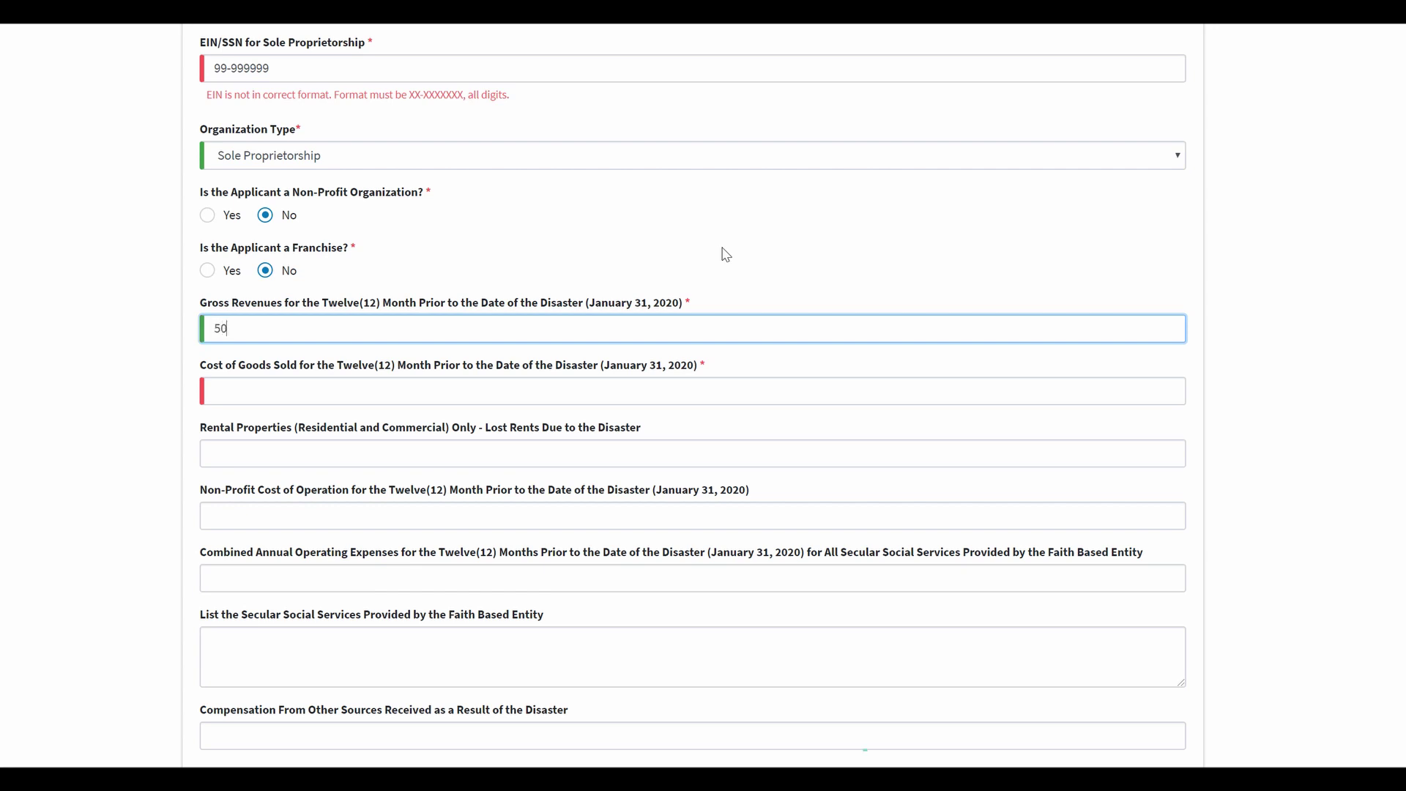
type("0000")
left_click(705, 387)
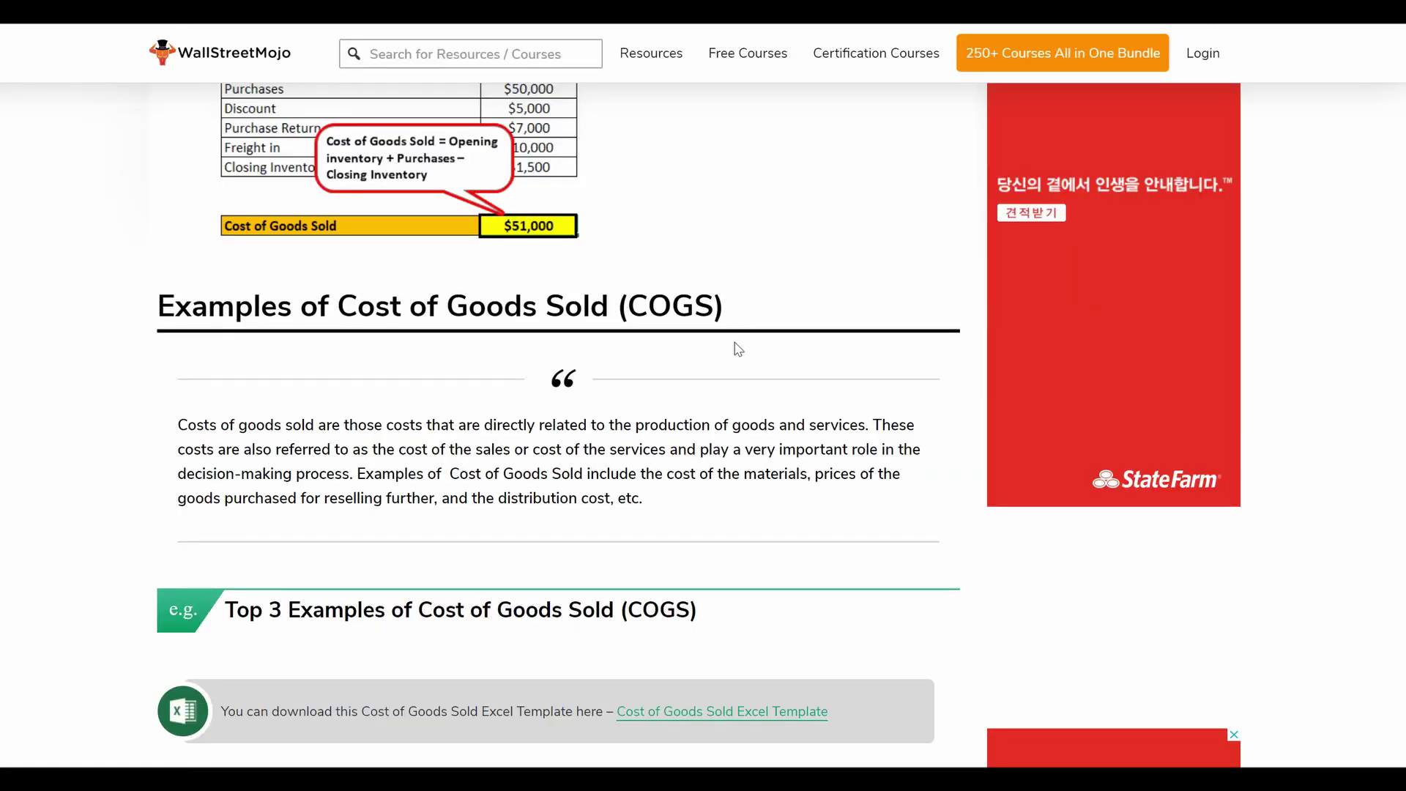
scroll(685, 380, "up", 2)
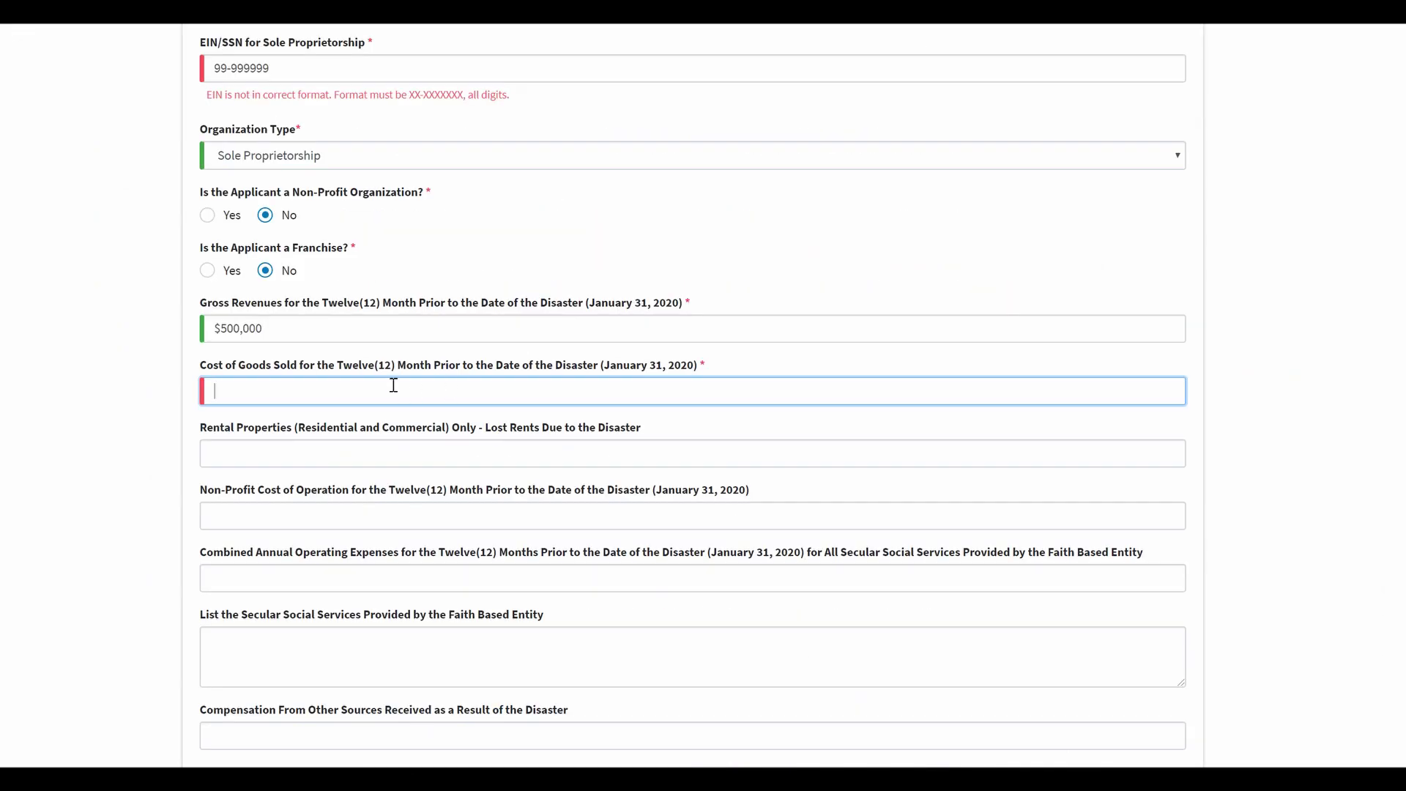
Step: Complete the remaining amount fields and fill in the business e-mail address
type("0000")
left_click(430, 442)
scroll(457, 429, "down", 1)
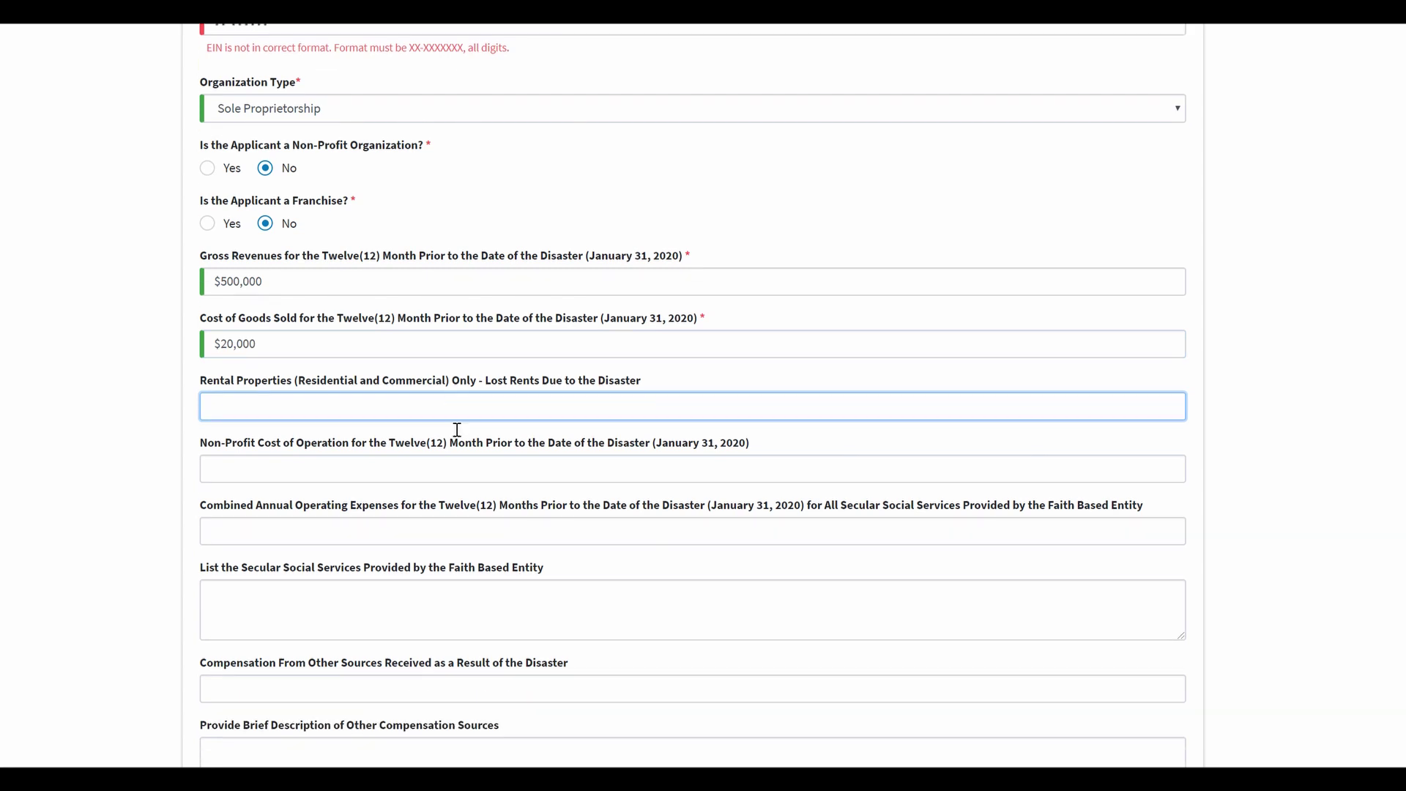
scroll(457, 430, "down", 2)
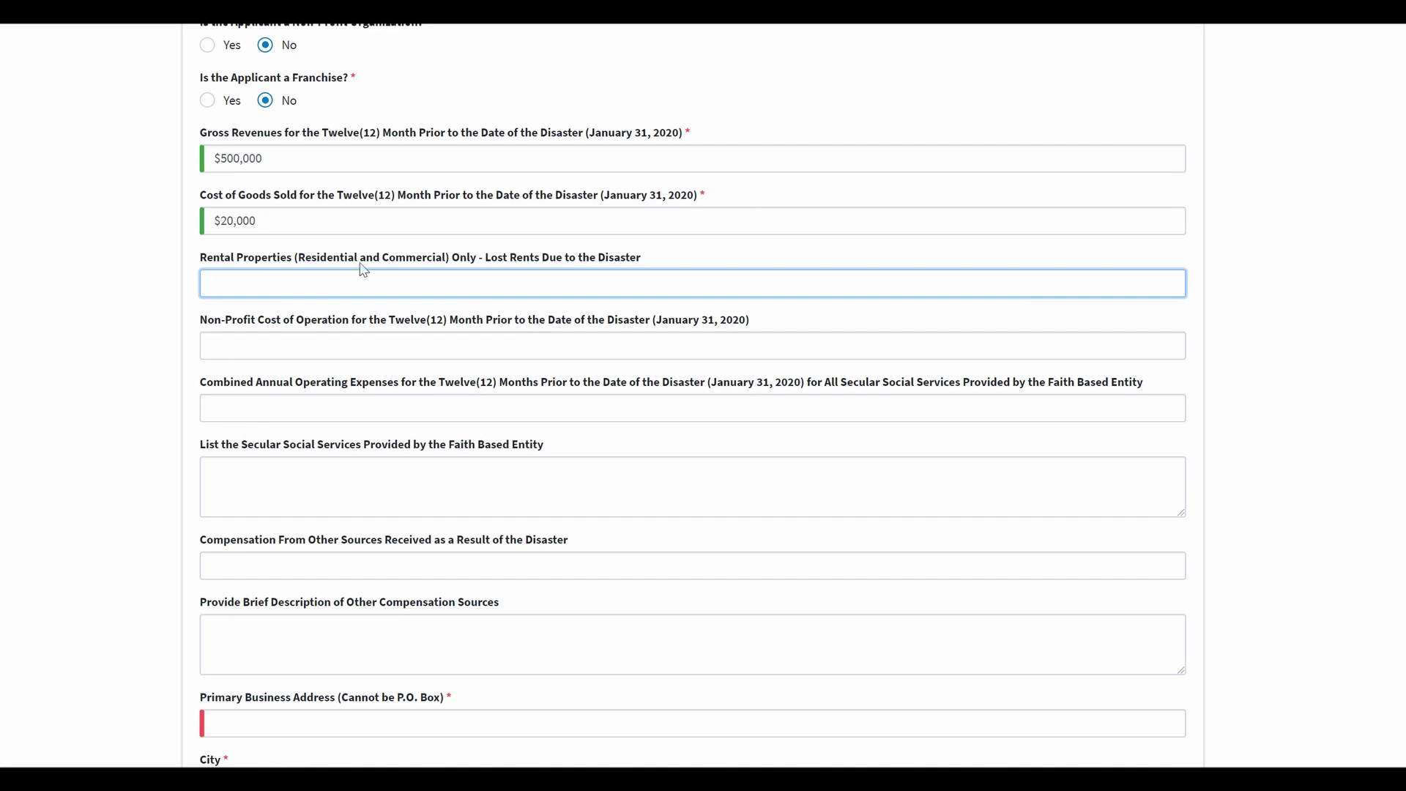
scroll(281, 405, "down", 3)
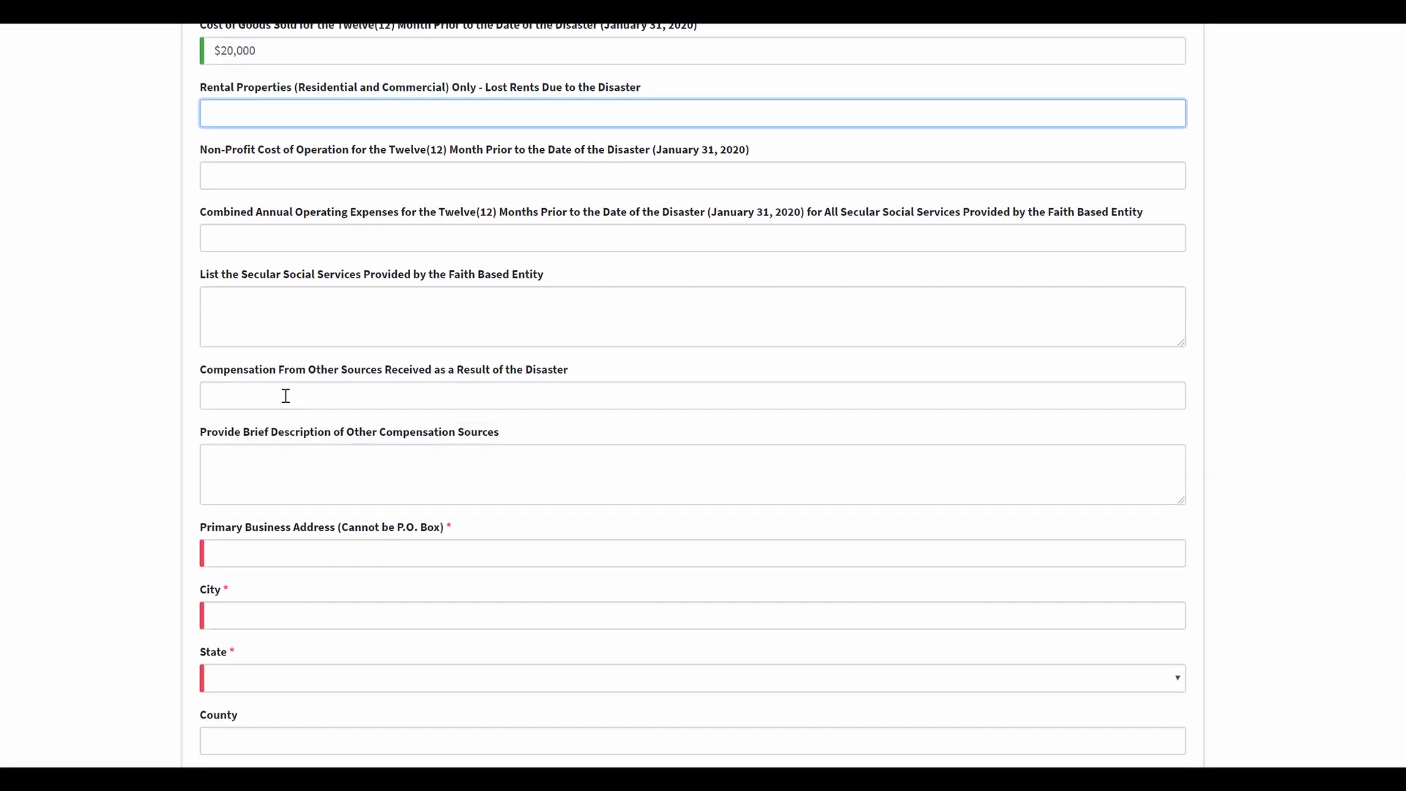
scroll(289, 402, "down", 3)
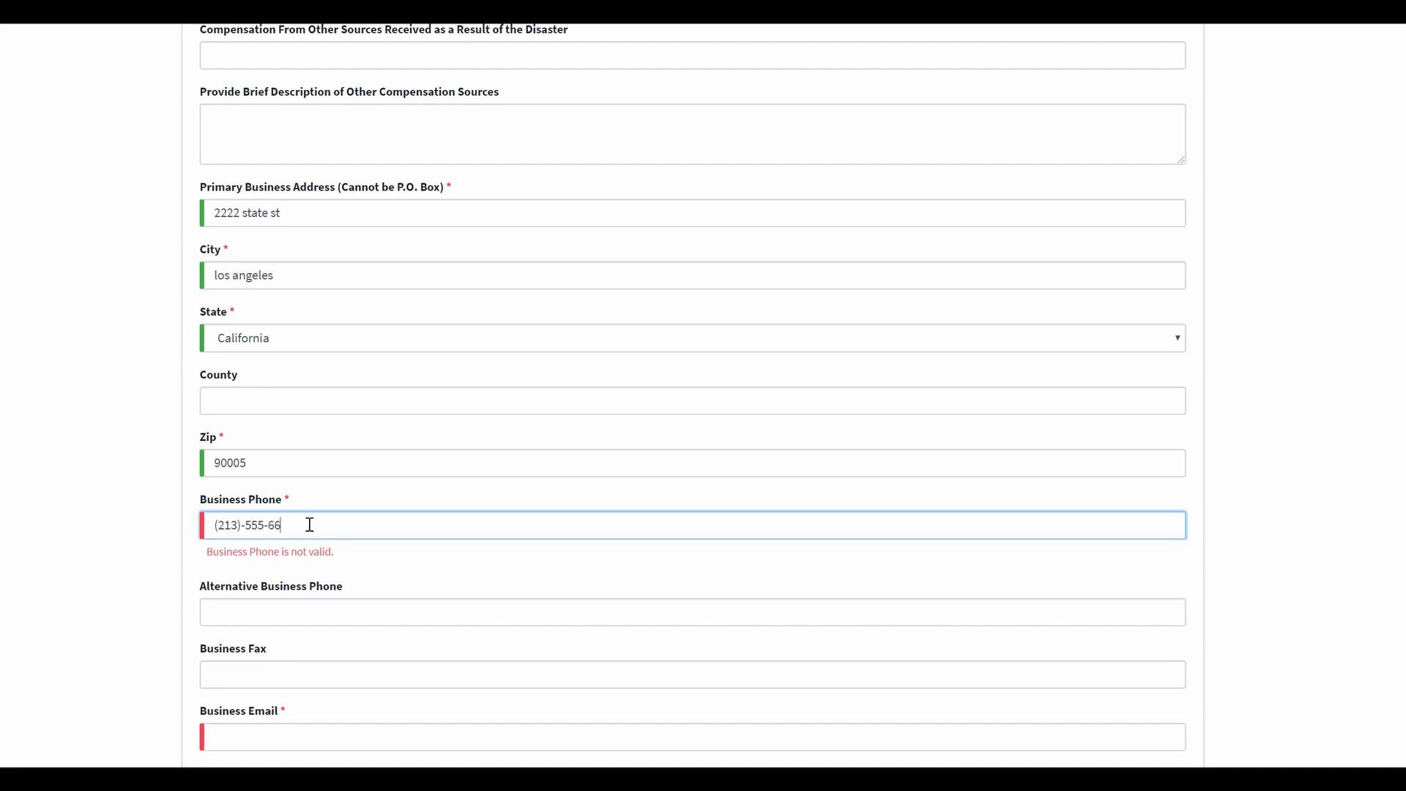
type("66")
scroll(335, 518, "down", 3)
left_click(320, 543)
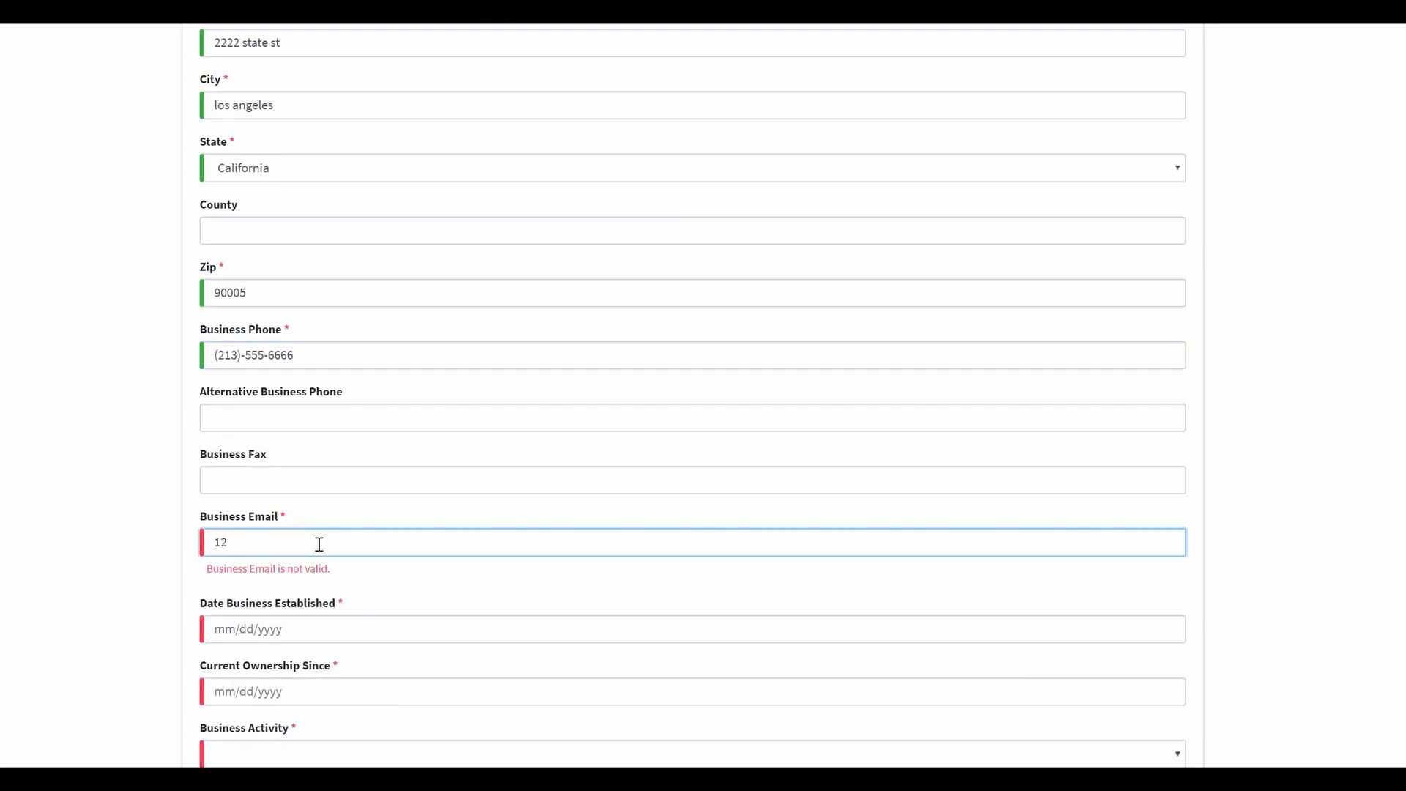
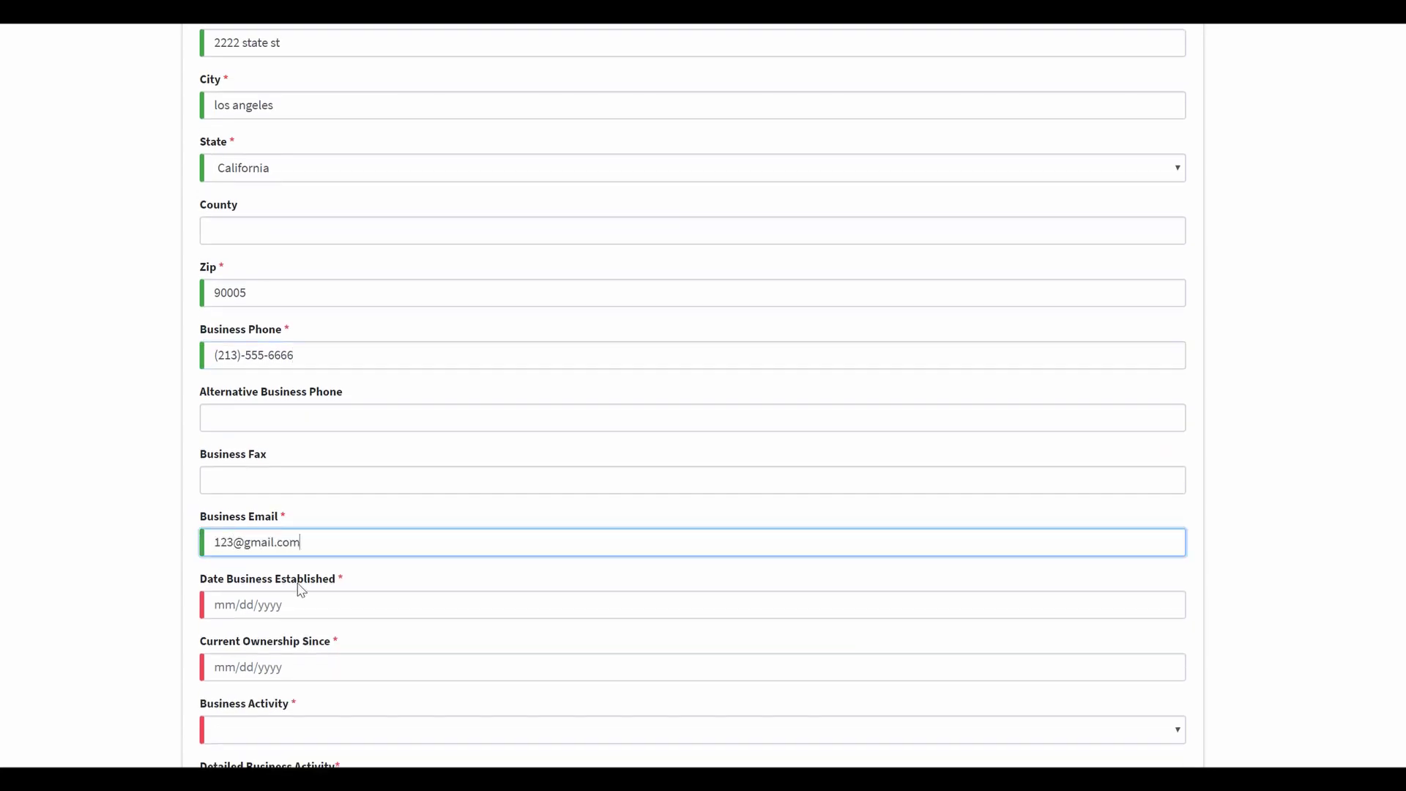
scroll(296, 586, "down", 3)
Step: Enter 10/01/2005 as both the establishment date and current ownership date
left_click(228, 429)
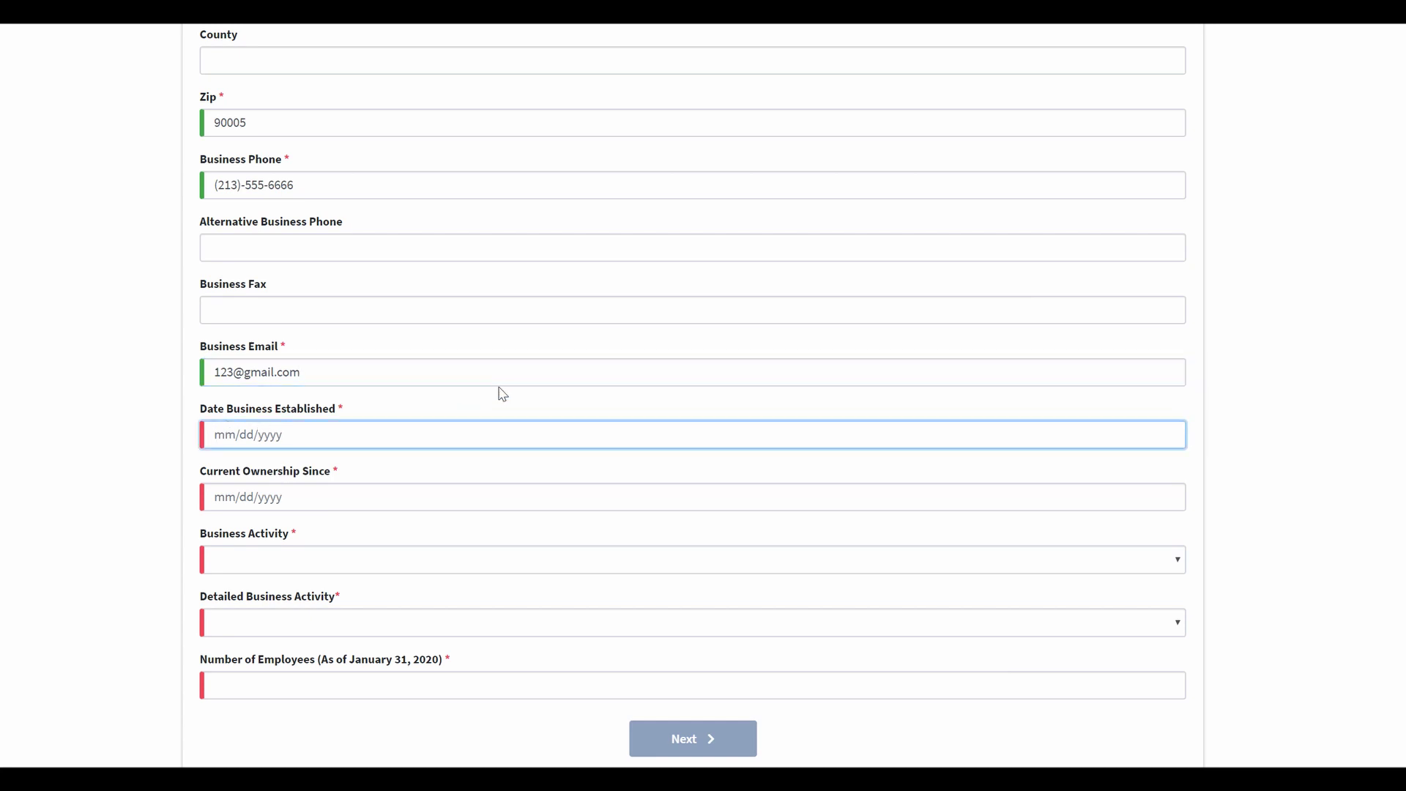
type("10/01/2005")
left_click(328, 495)
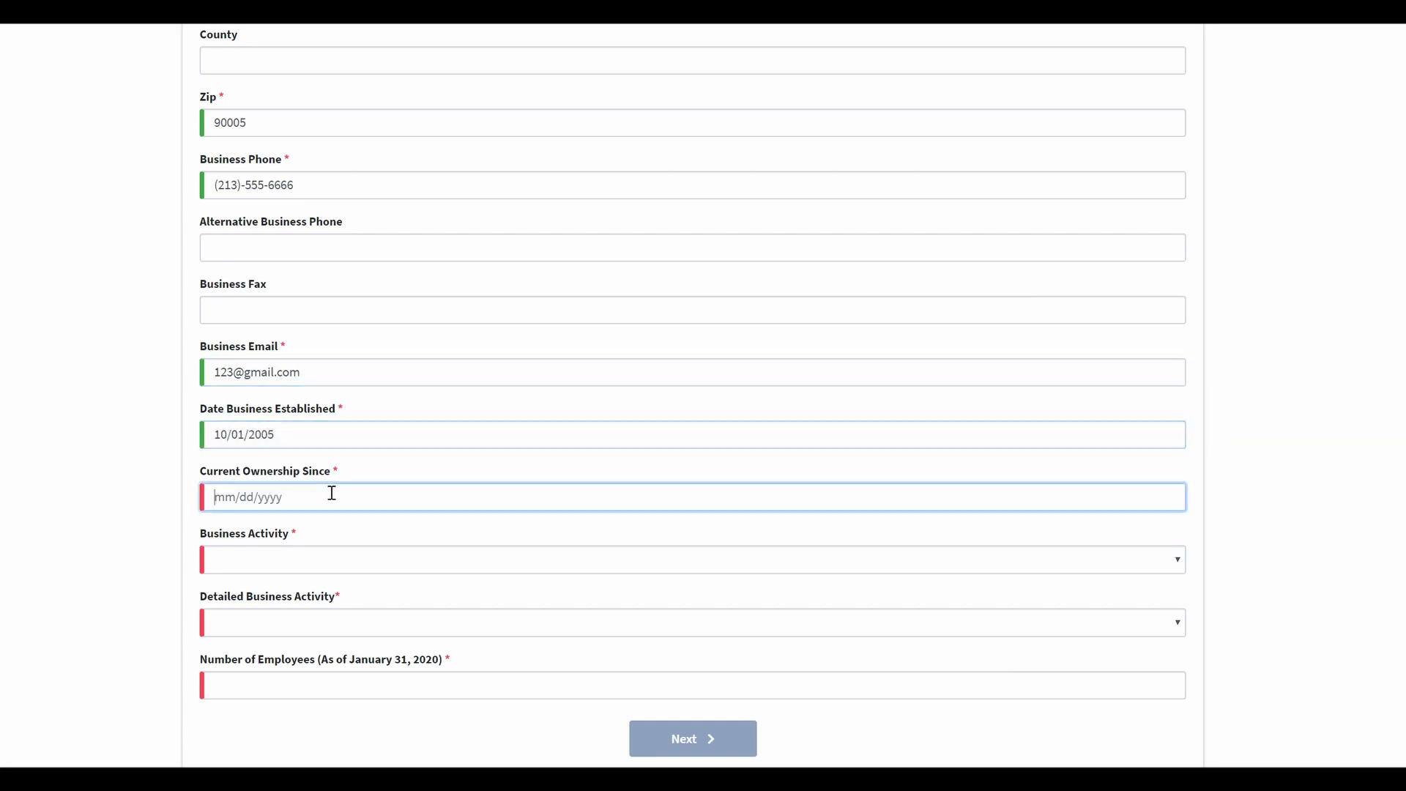
type("10/01/2005")
Step: Set business activity to Miscellaneous Services with detailed activity None of the below
left_click(407, 566)
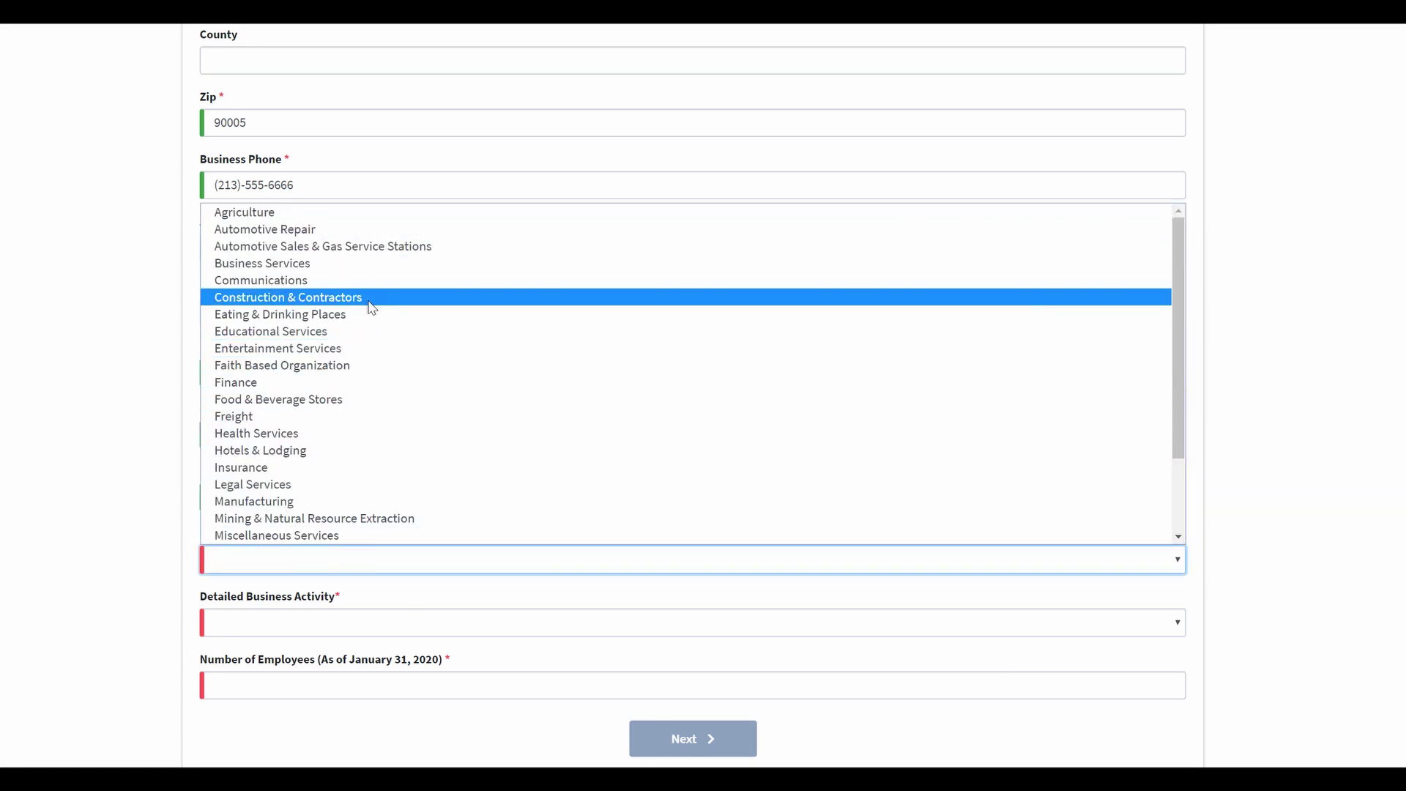
left_click(352, 537)
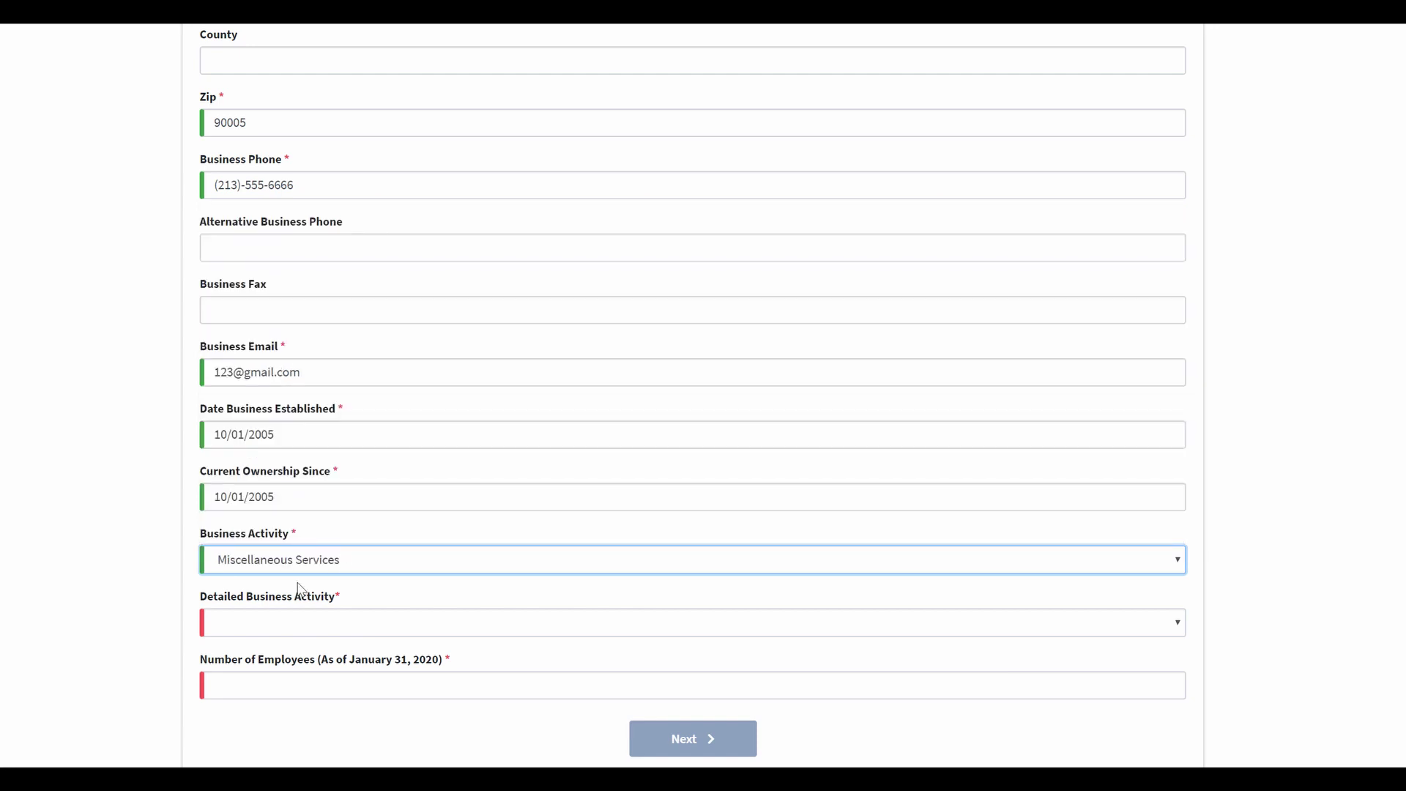
left_click(439, 622)
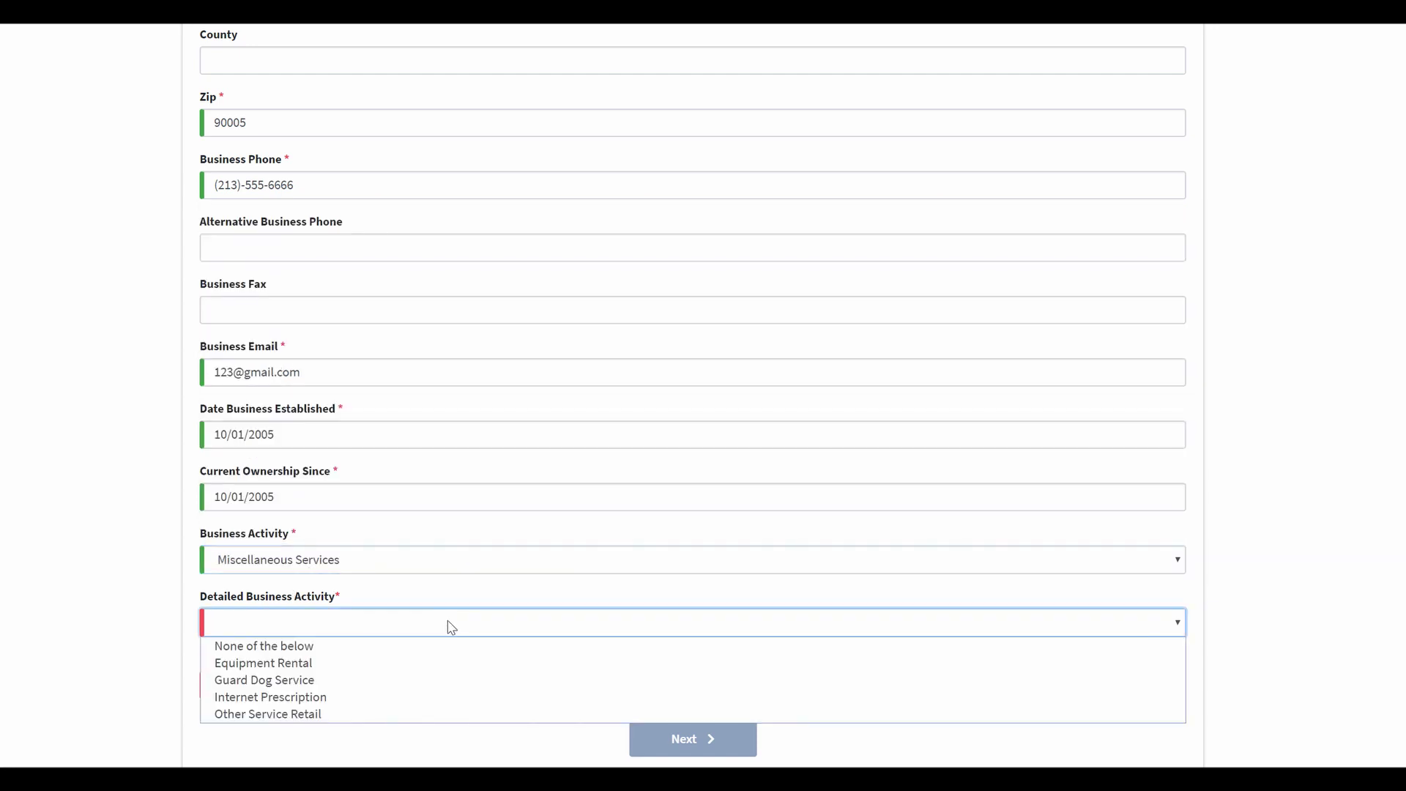
left_click(308, 648)
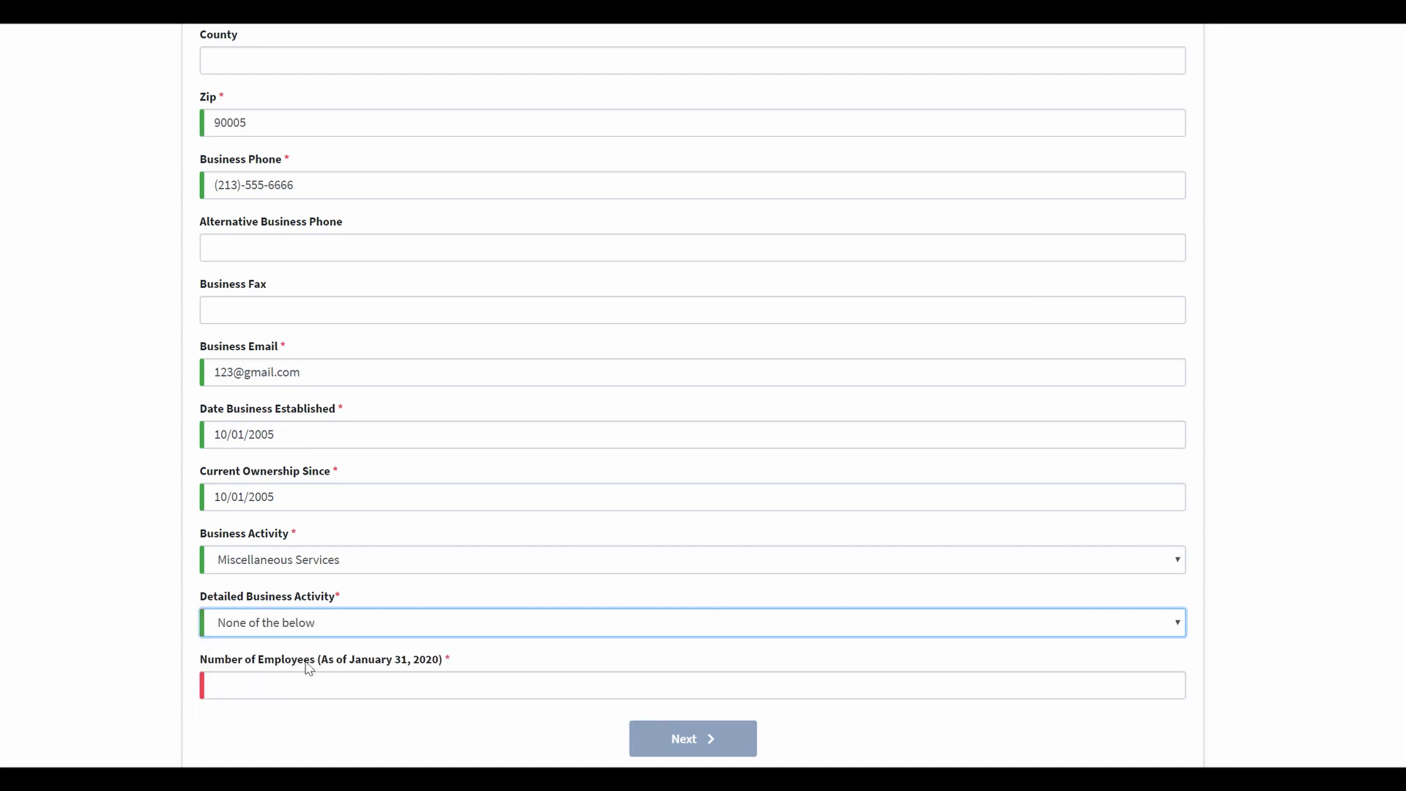
left_click(351, 686)
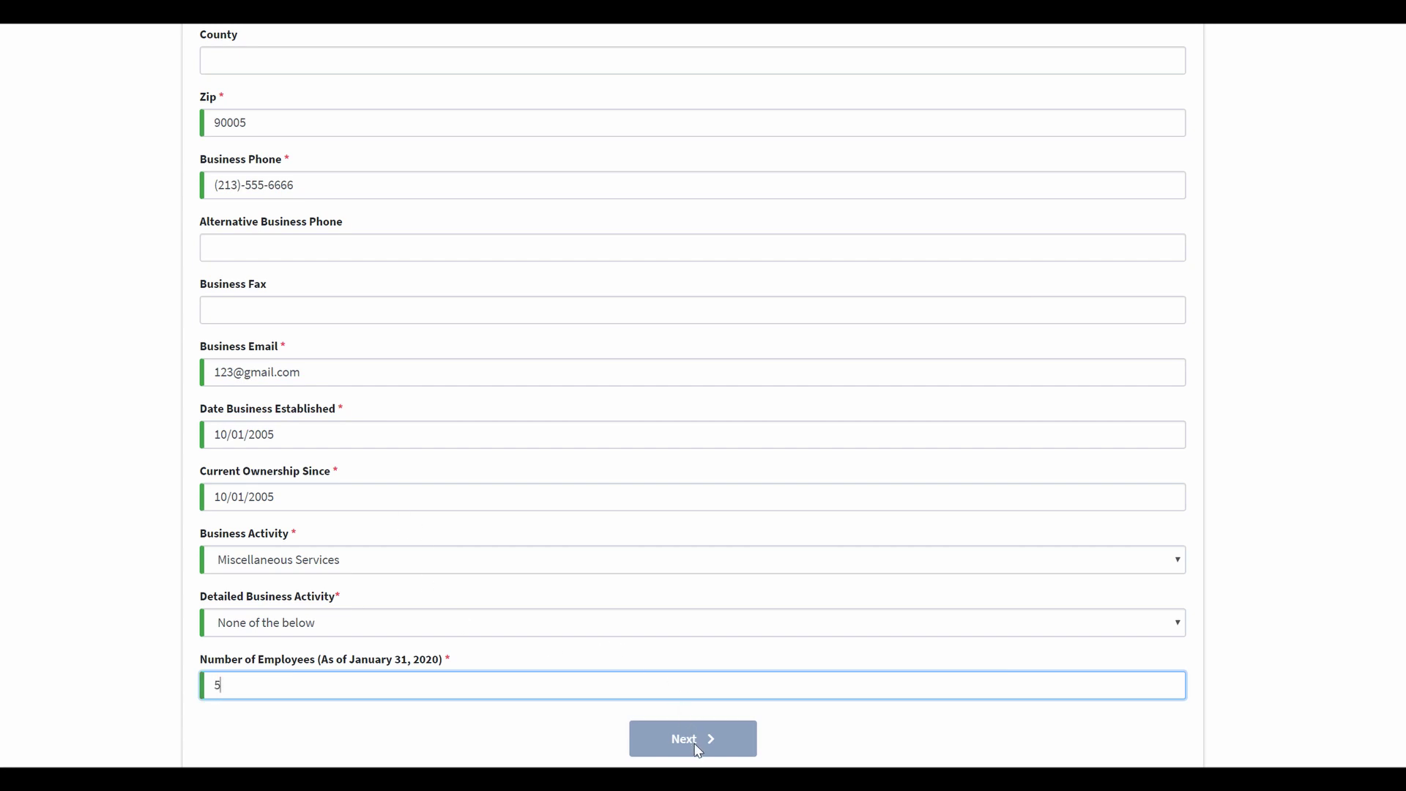
Step: Add the missing final digit to the EIN so it has nine digits, then continue to Business Owners Information
scroll(888, 692, "down", 1)
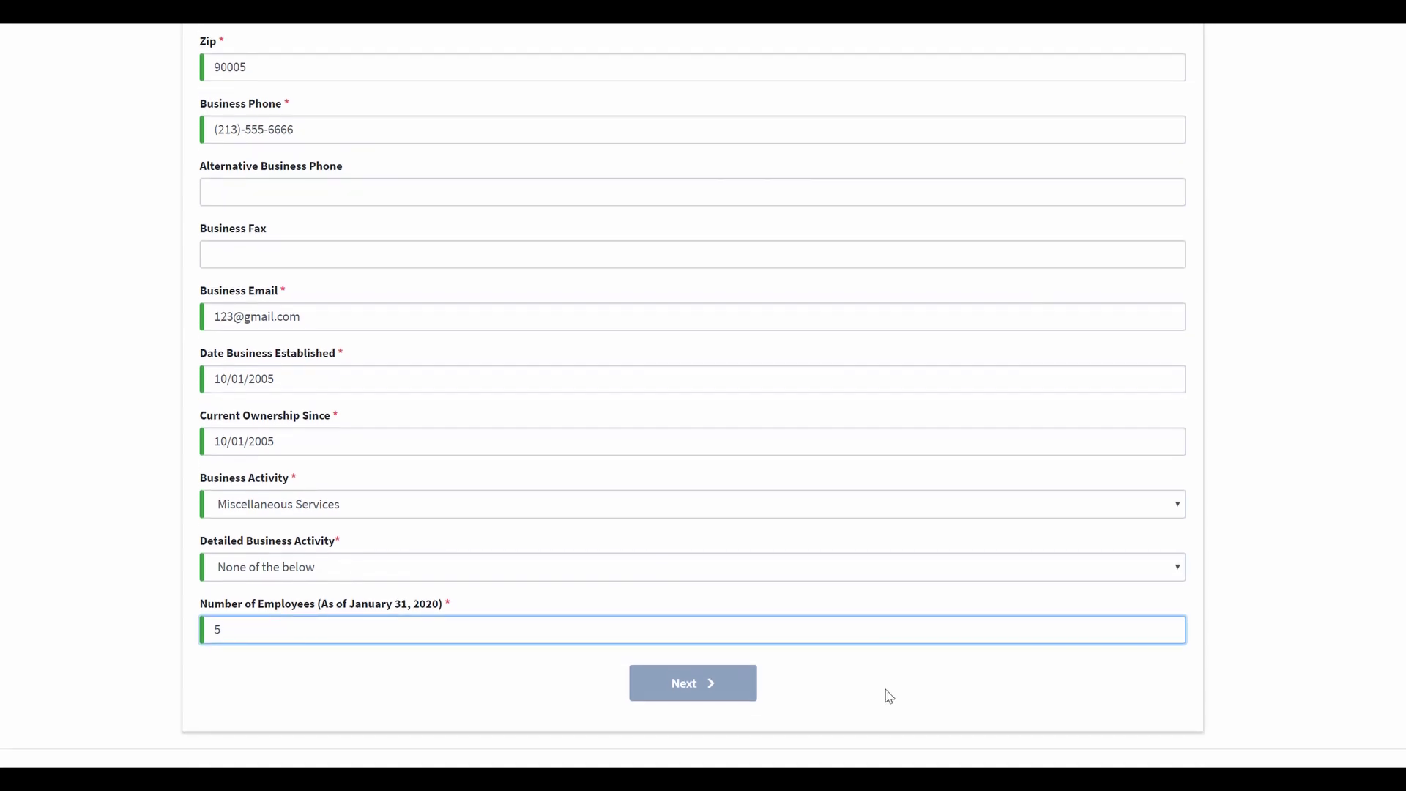
scroll(842, 681, "up", 15)
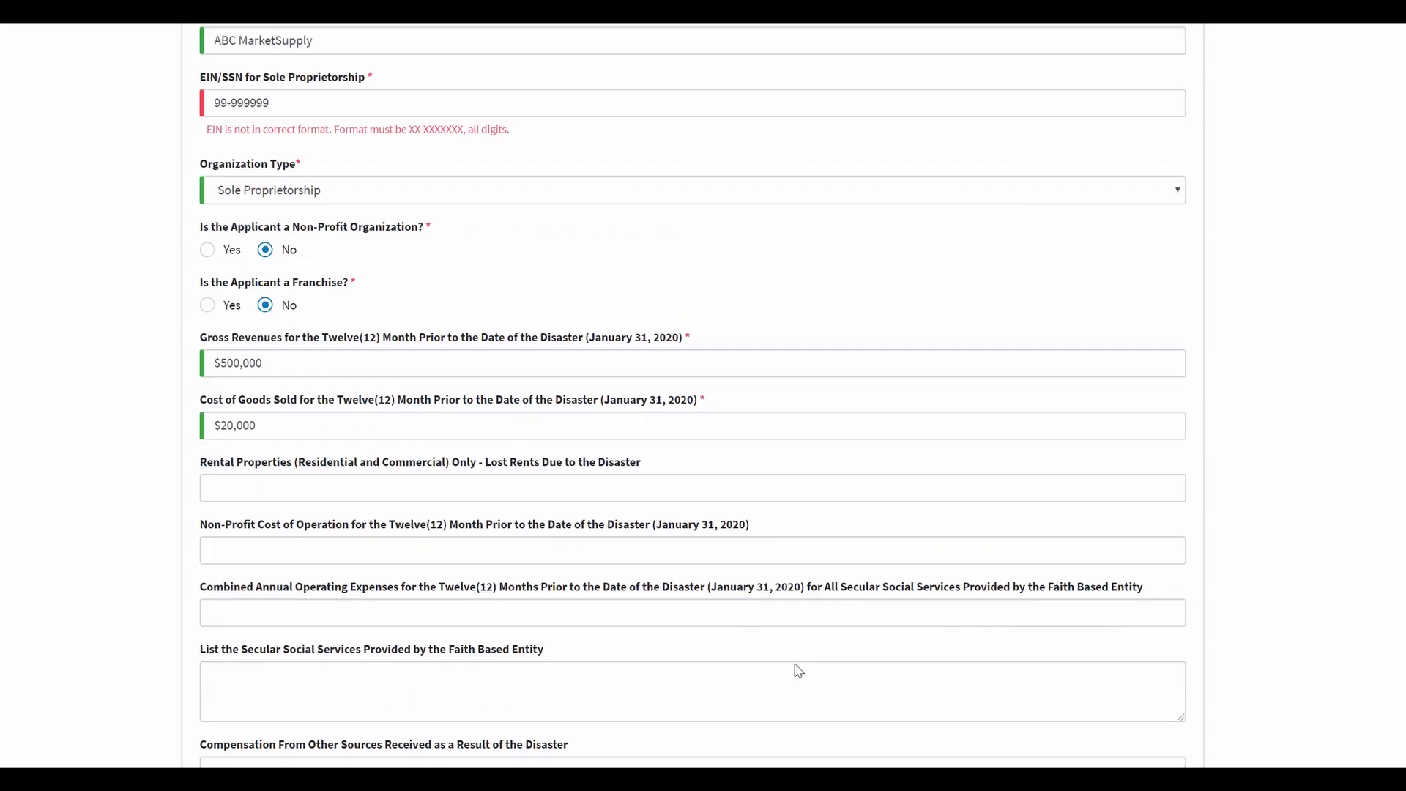
scroll(798, 670, "up", 3)
left_click(323, 262)
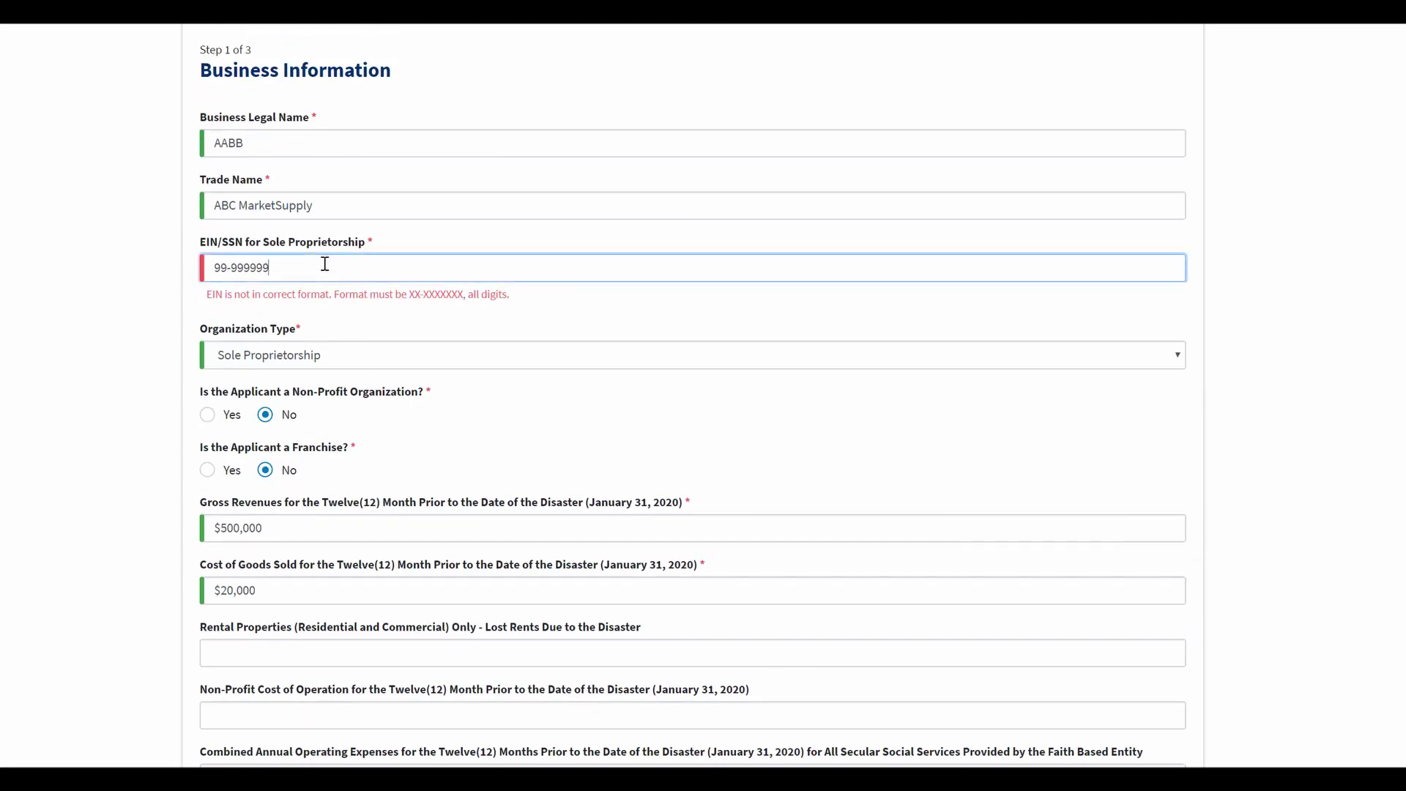
type("9")
scroll(1067, 166, "down", 18)
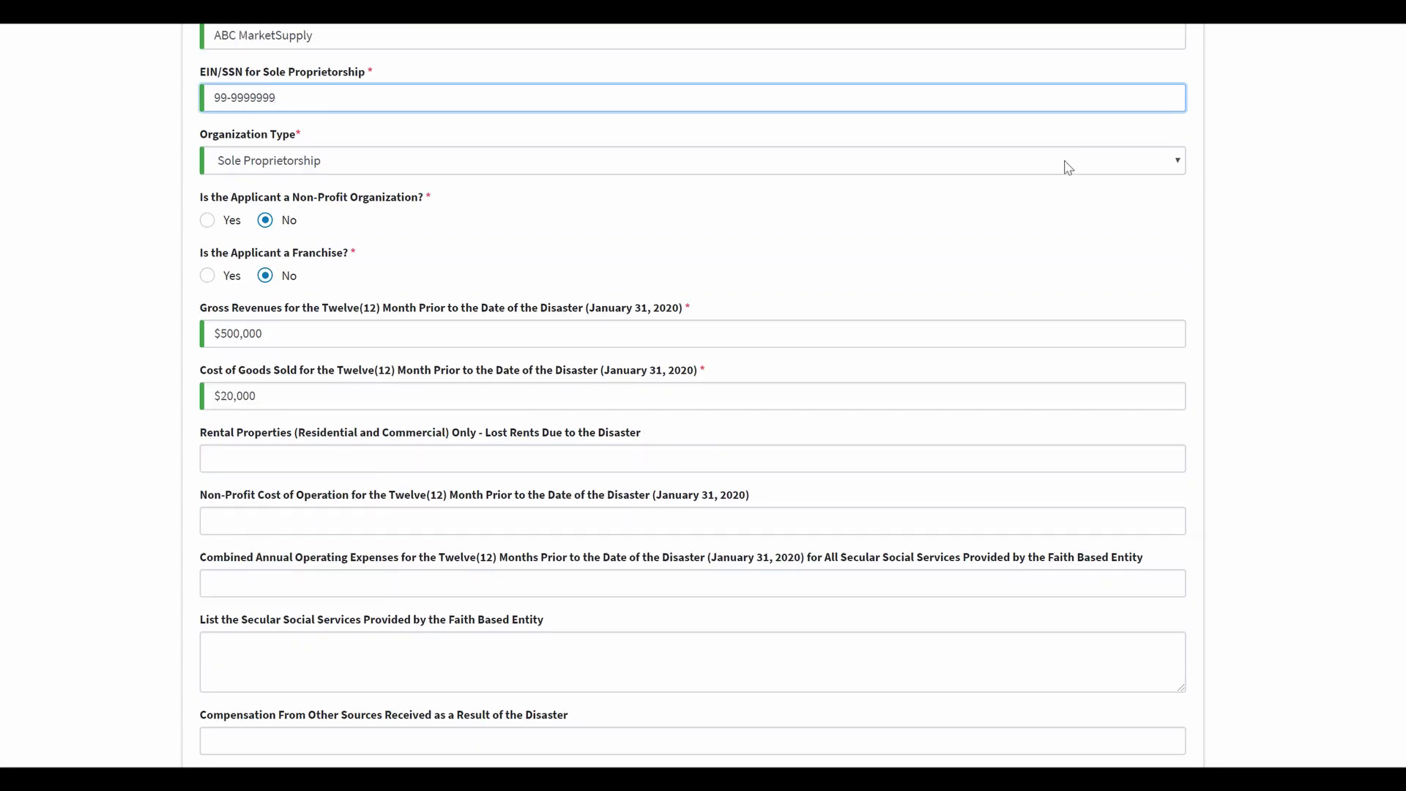
left_click(684, 687)
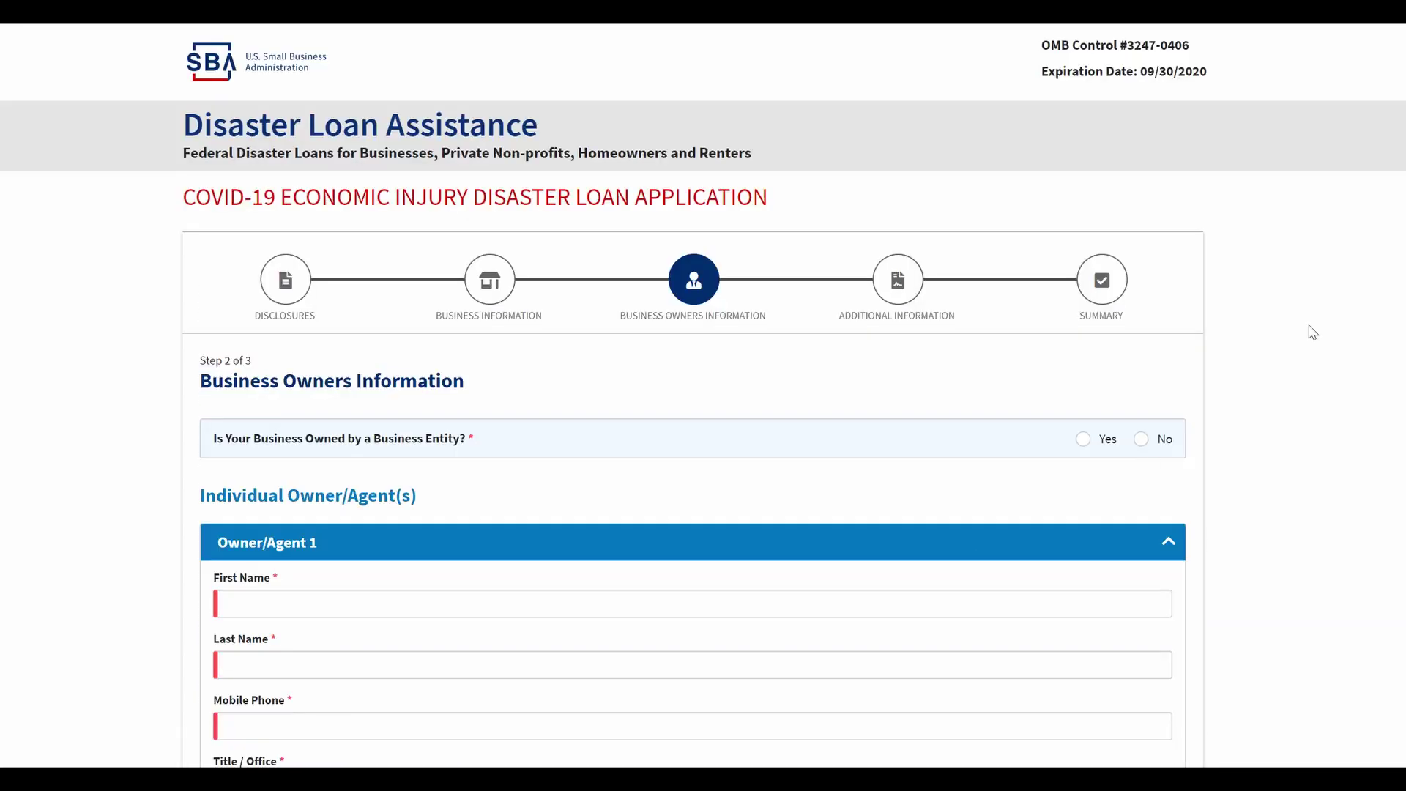
Step: Enter the owner's first name, last name and mobile phone number
scroll(1318, 305, "down", 5)
scroll(1145, 257, "up", 1)
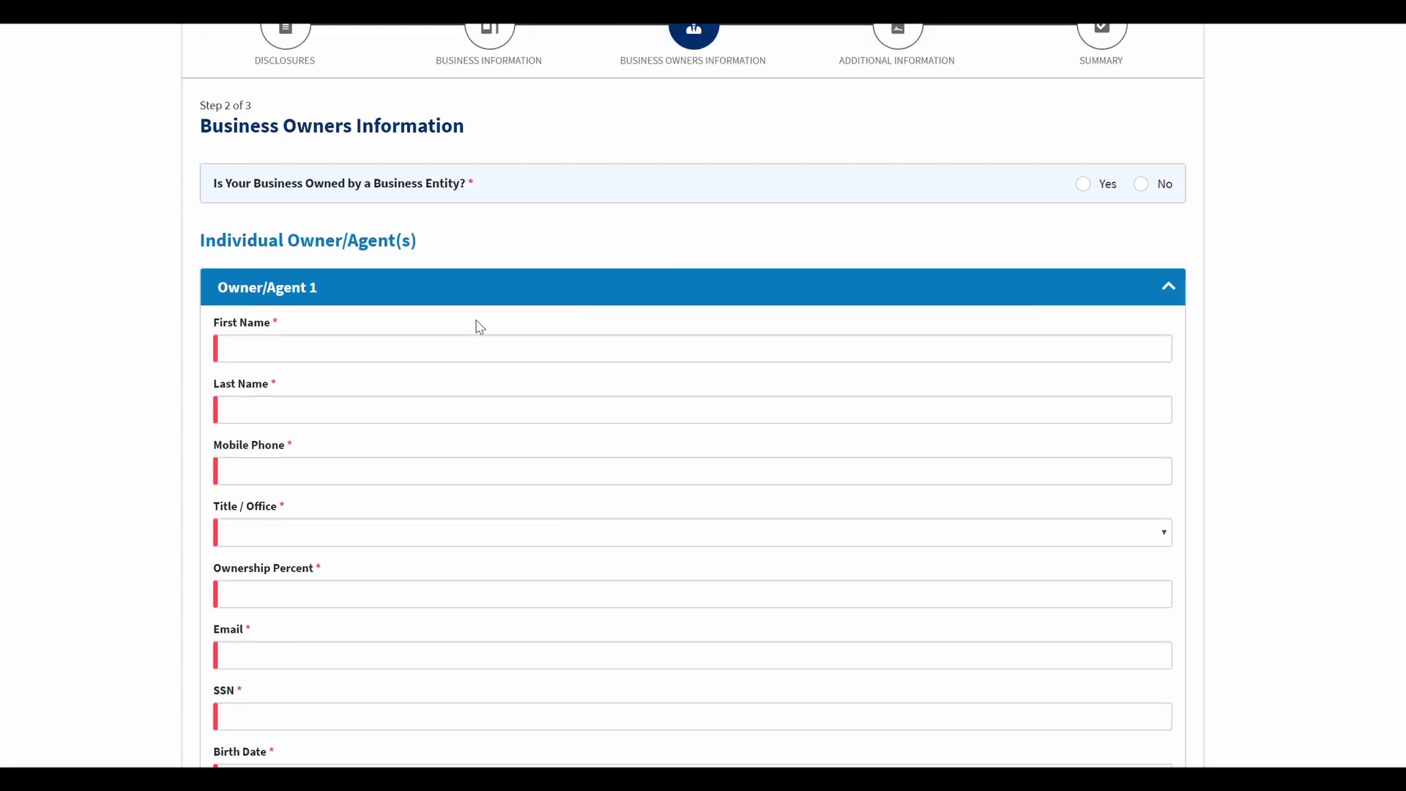
left_click(336, 352)
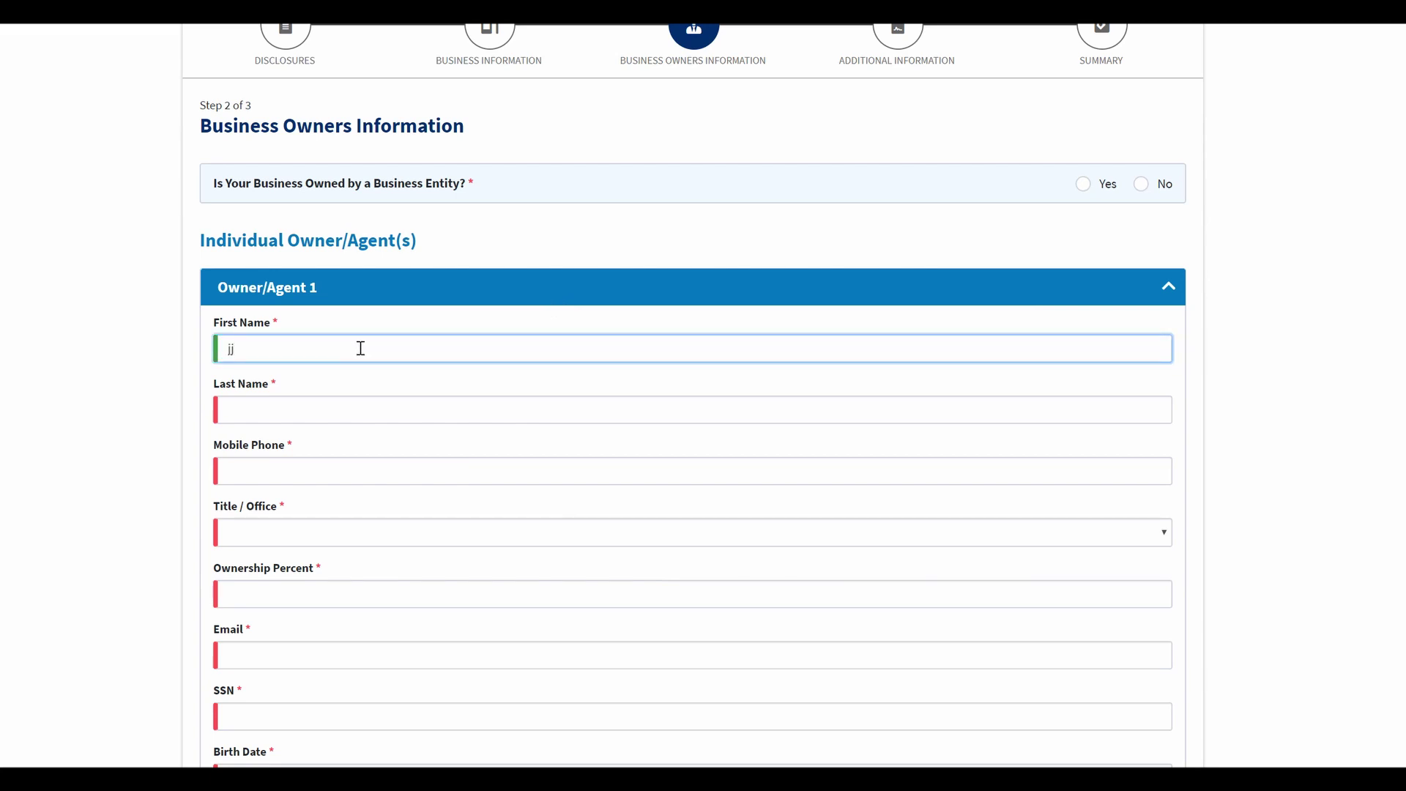
left_click(278, 402)
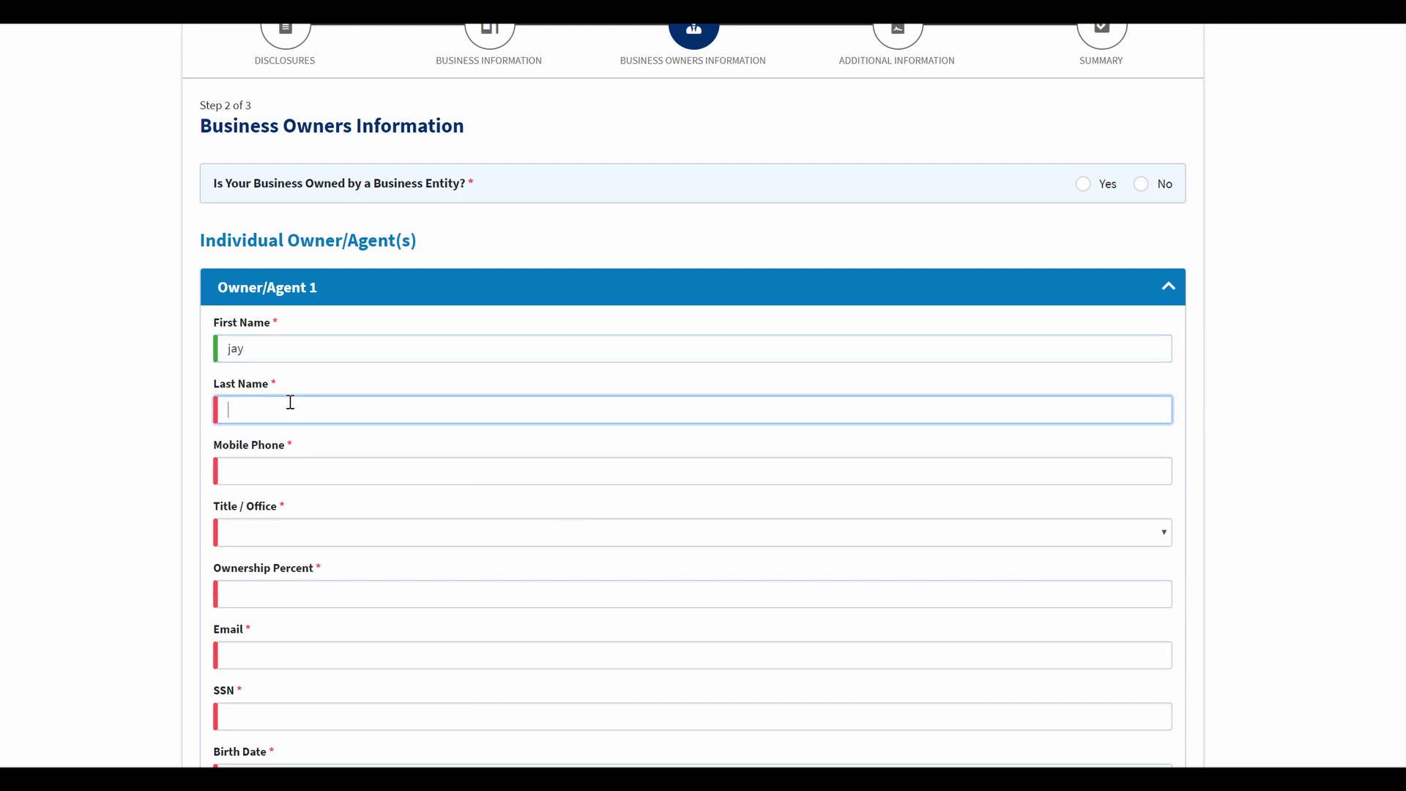
key("Tab")
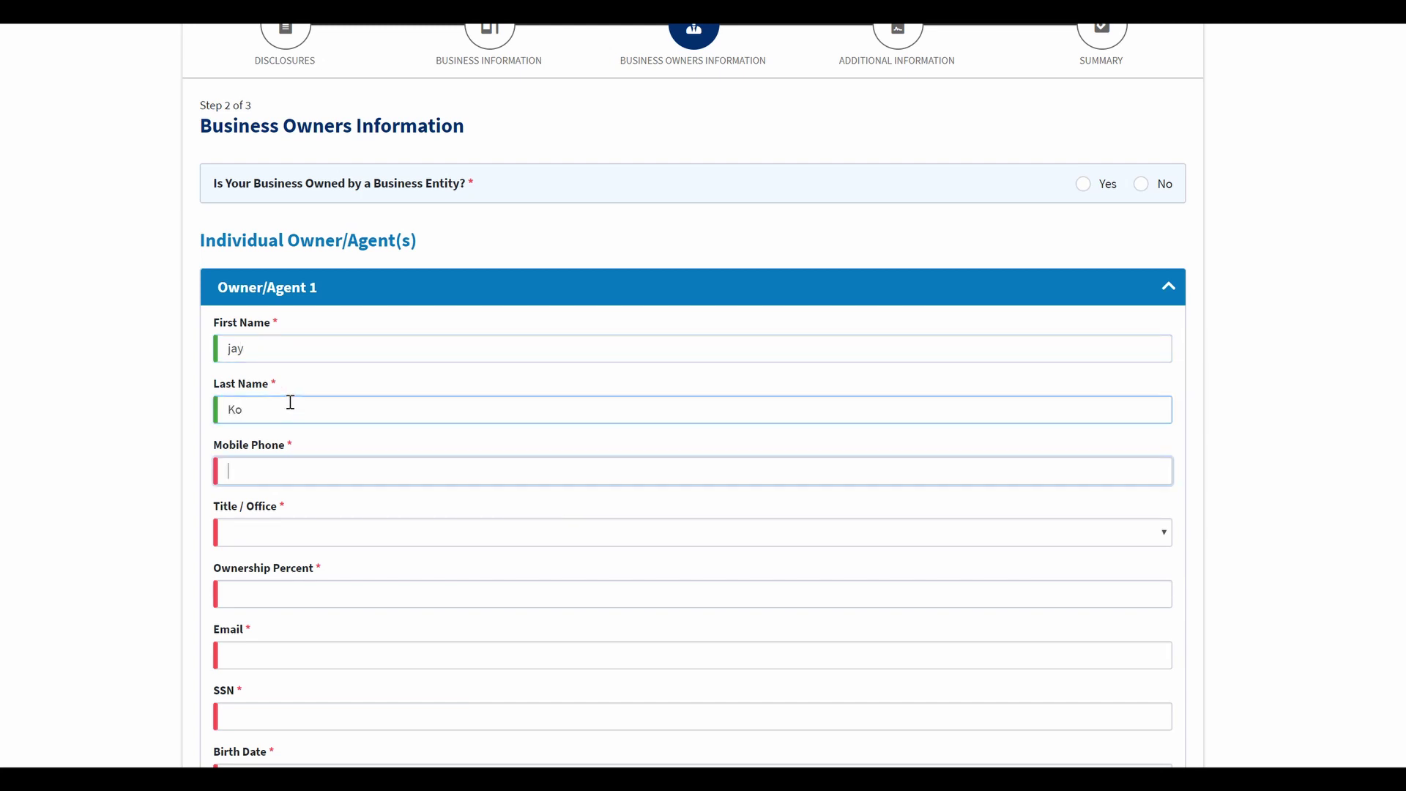
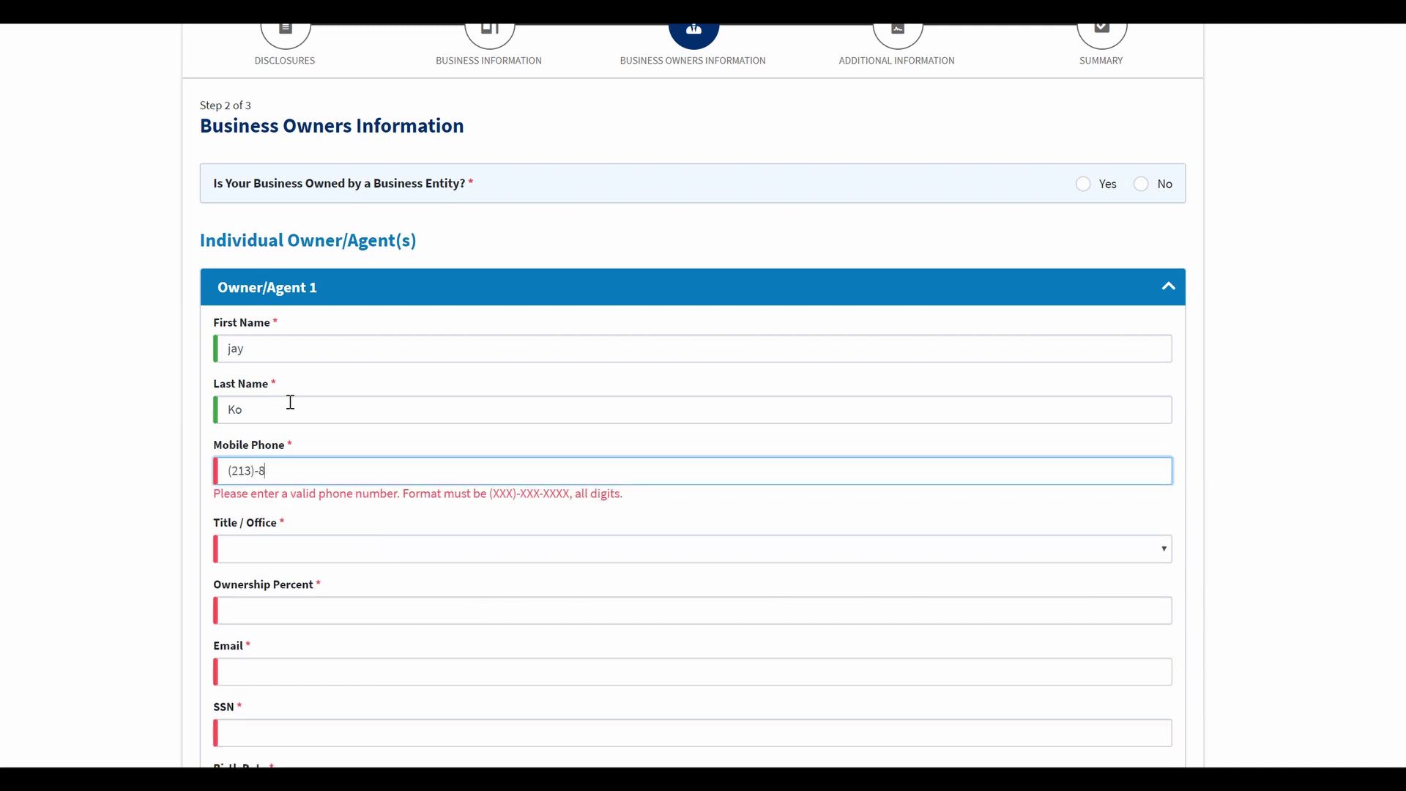
Step: Set the owner's title to Owner with 100% ownership
scroll(380, 358, "down", 3)
left_click(330, 379)
left_click(291, 407)
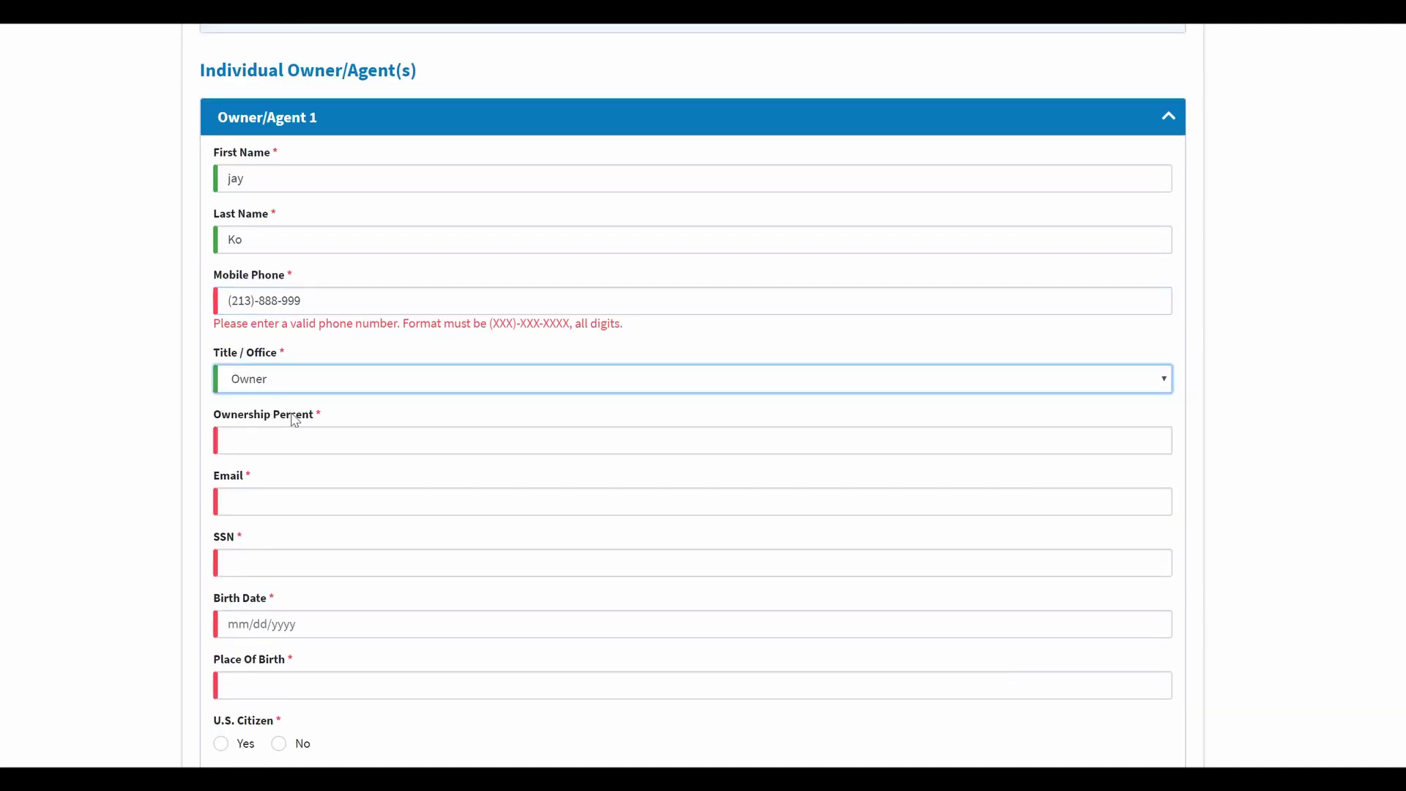
left_click(317, 438)
type("100")
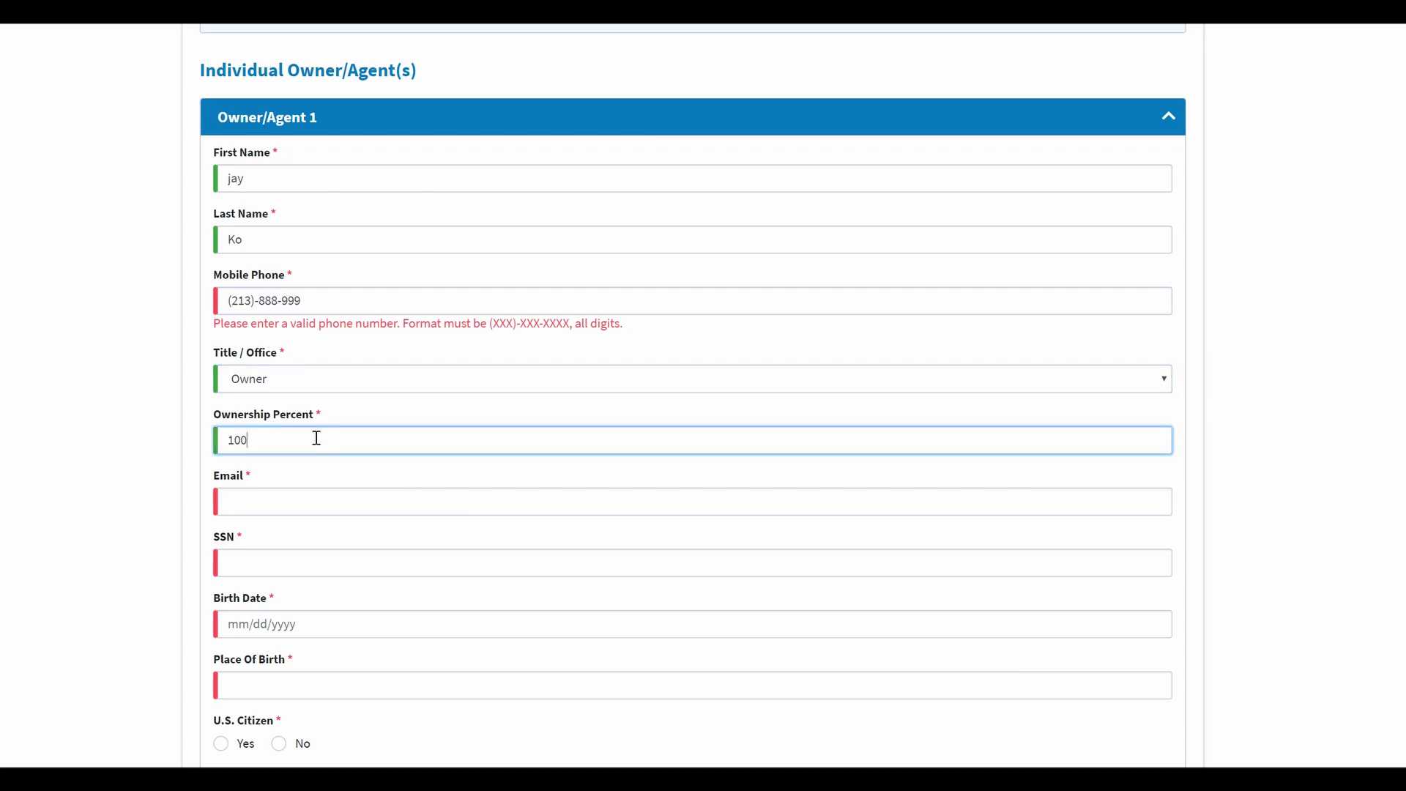
Step: Fill in the owner's e-mail address and Social Security Number
scroll(310, 477, "down", 2)
left_click(304, 415)
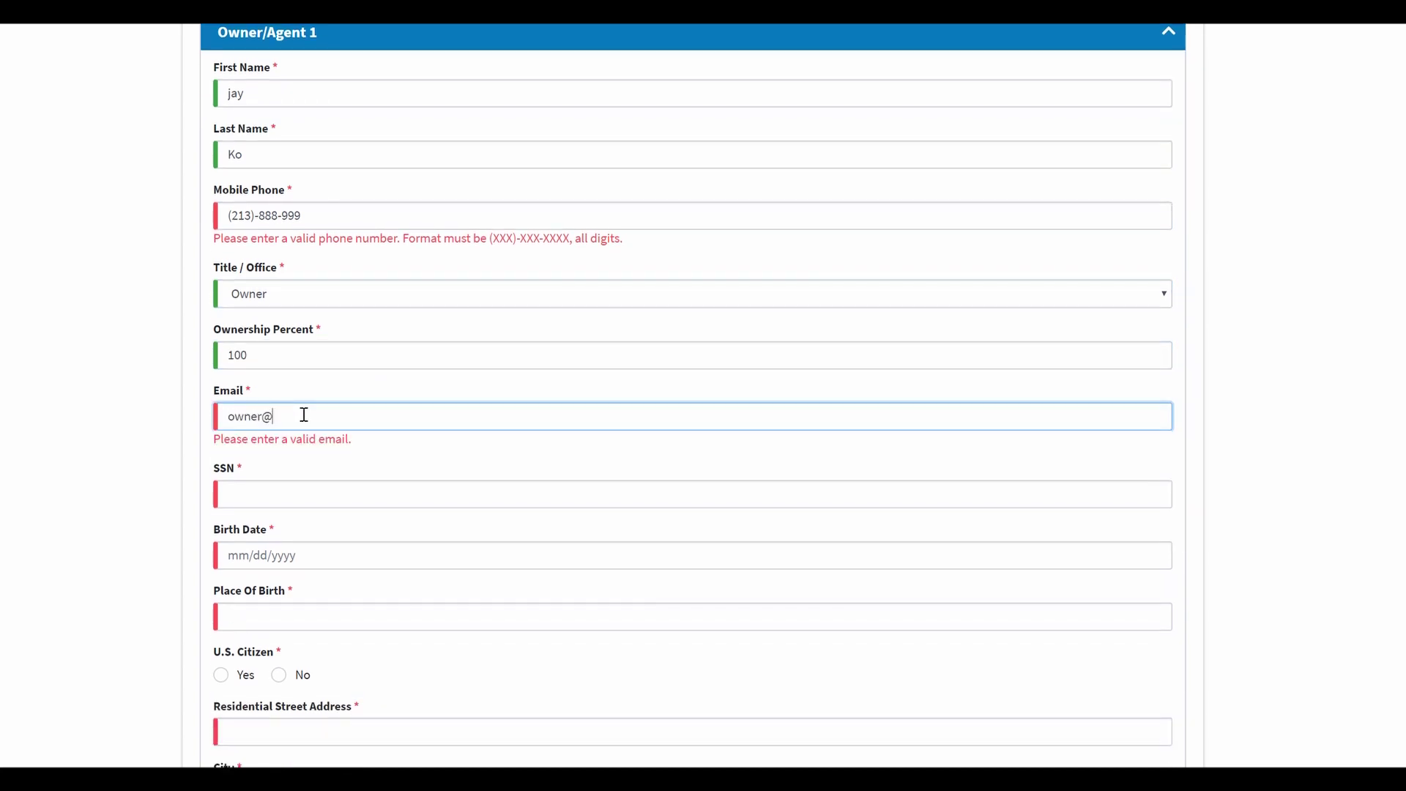
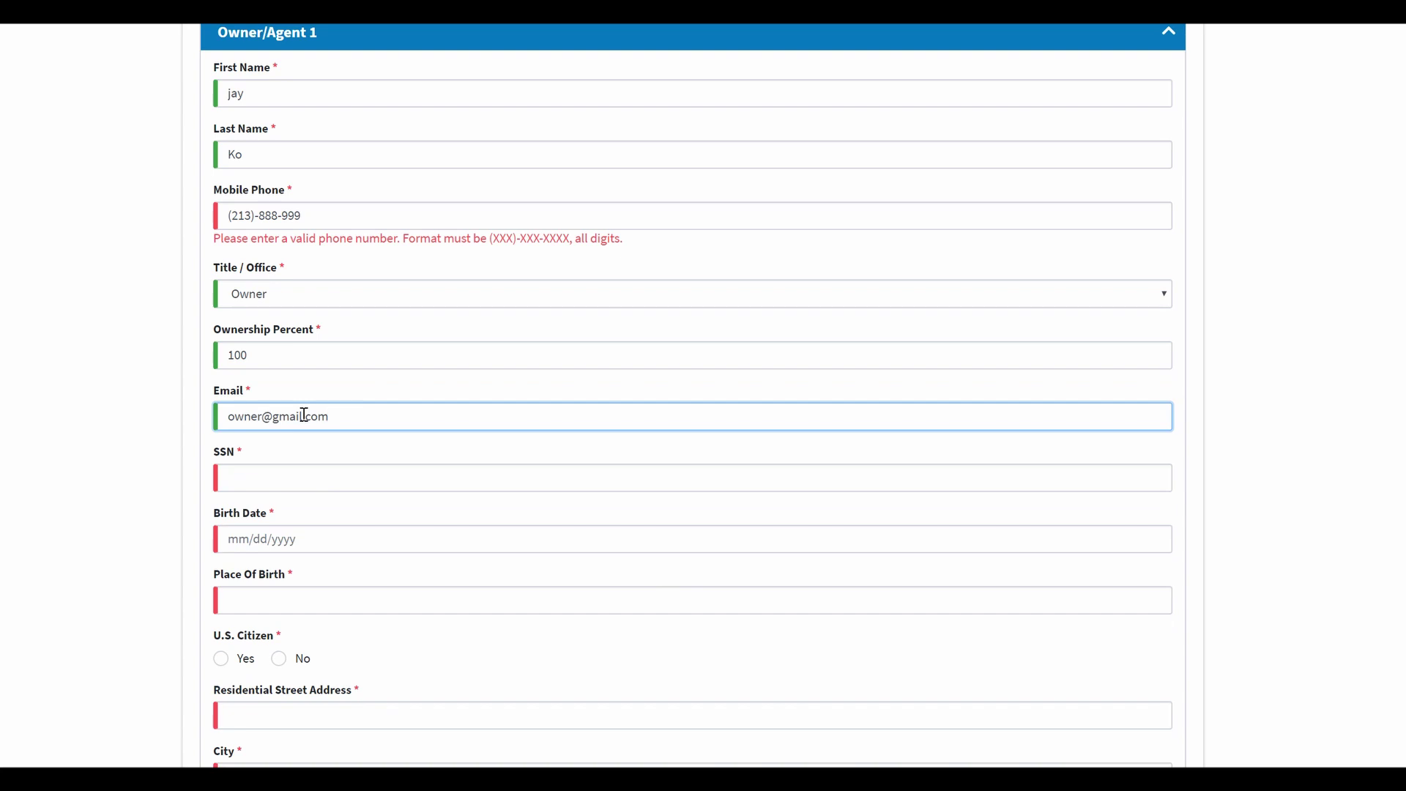
left_click(295, 474)
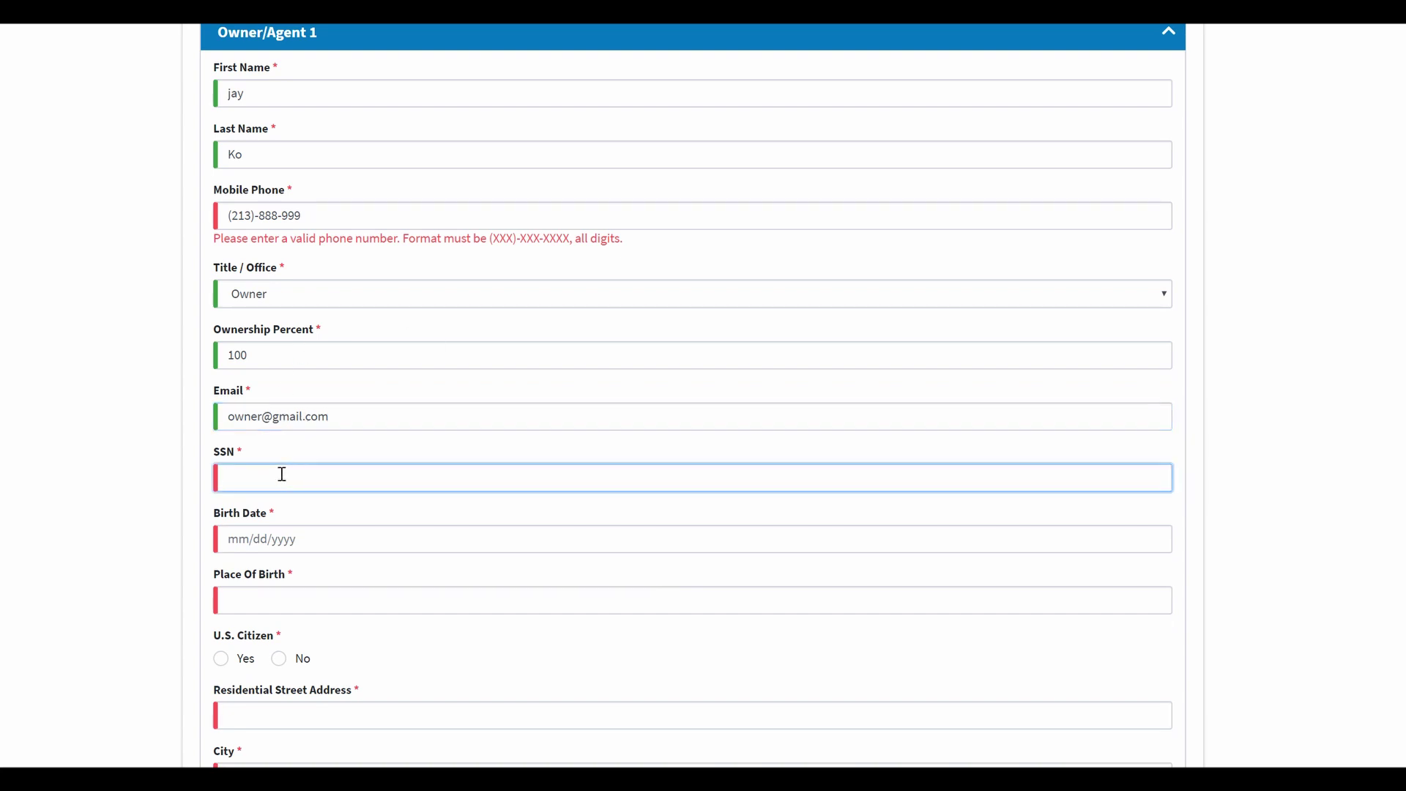
type("999-99-9")
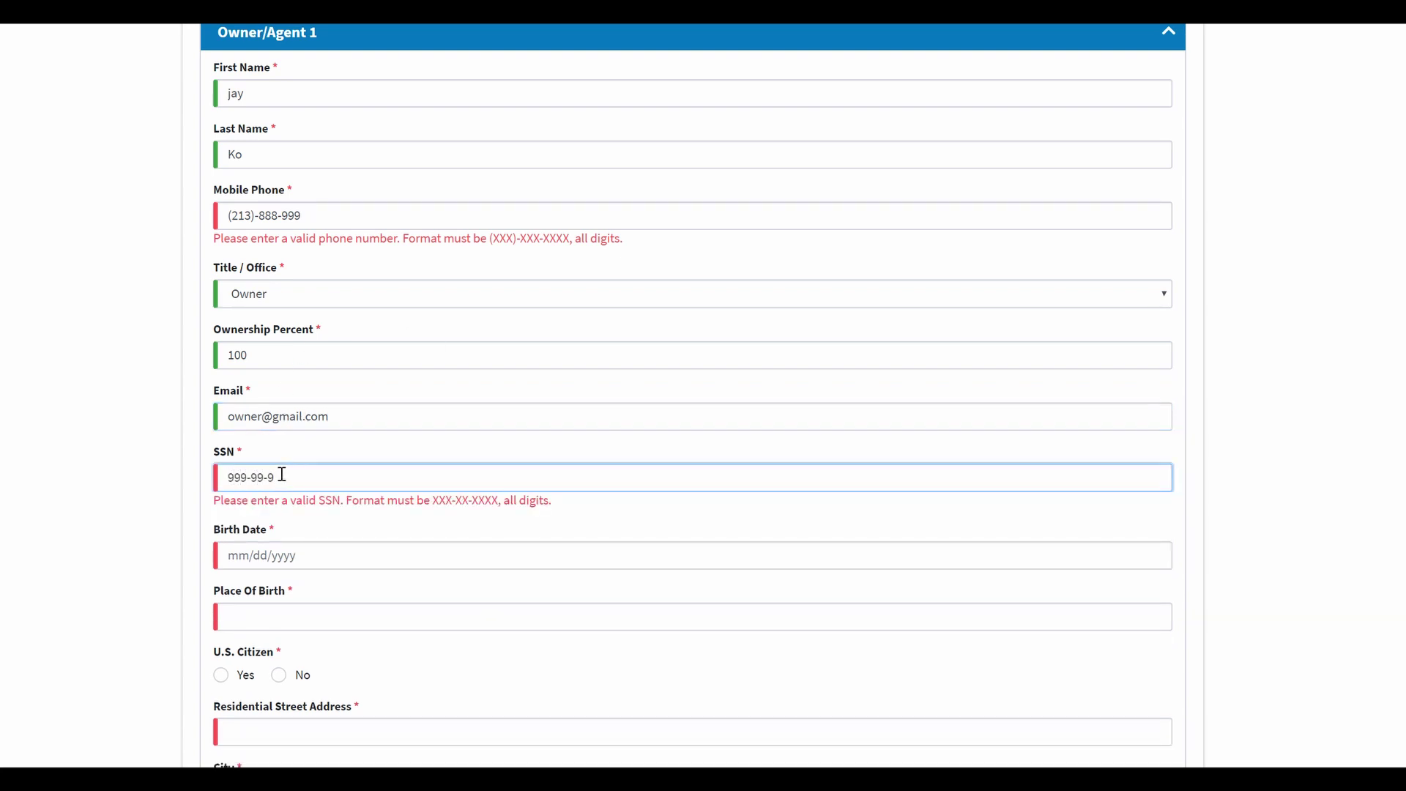
type("999")
Step: Enter the owner's birth date, place of birth Korea, and answer No to U.S. citizen
scroll(129, 402, "down", 1)
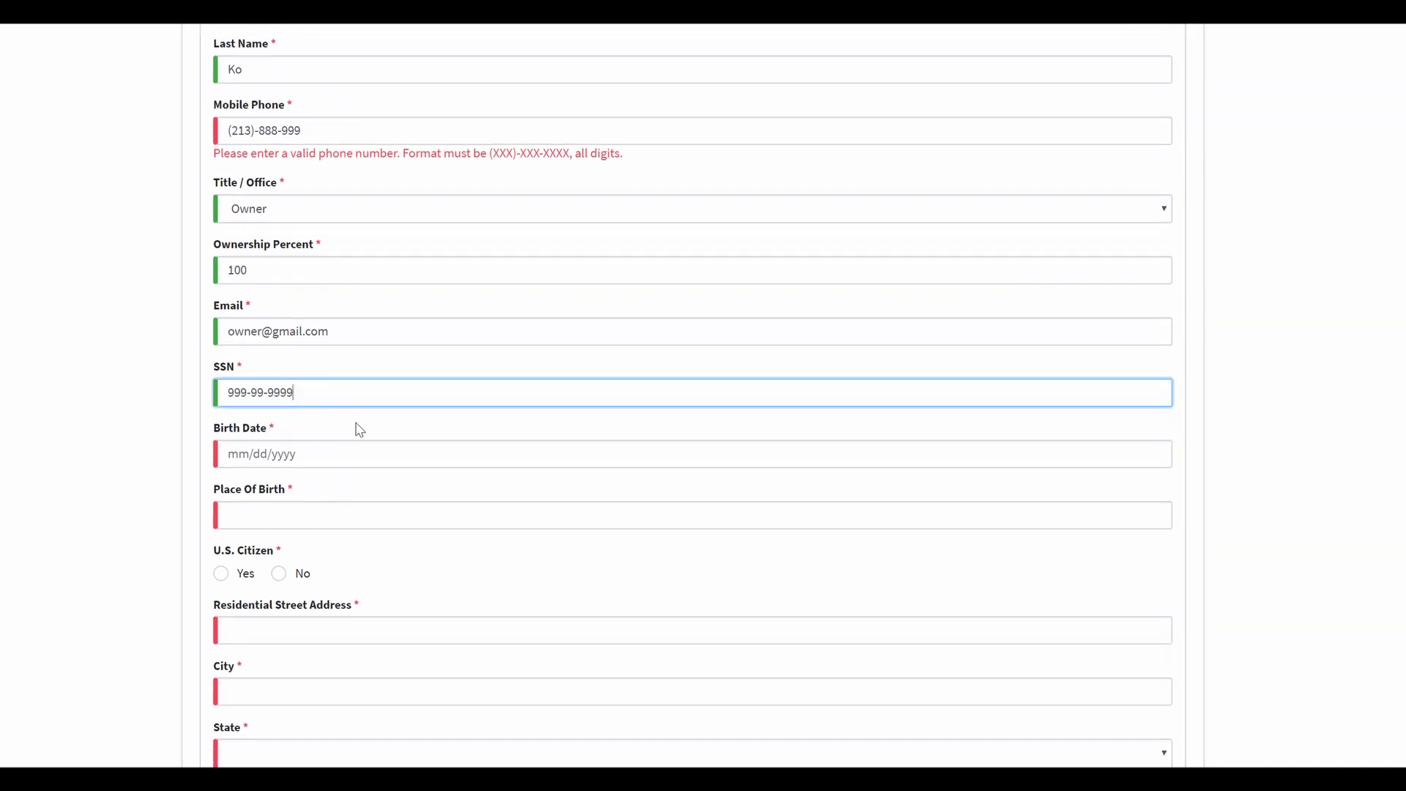
left_click(357, 444)
scroll(370, 452, "down", 2)
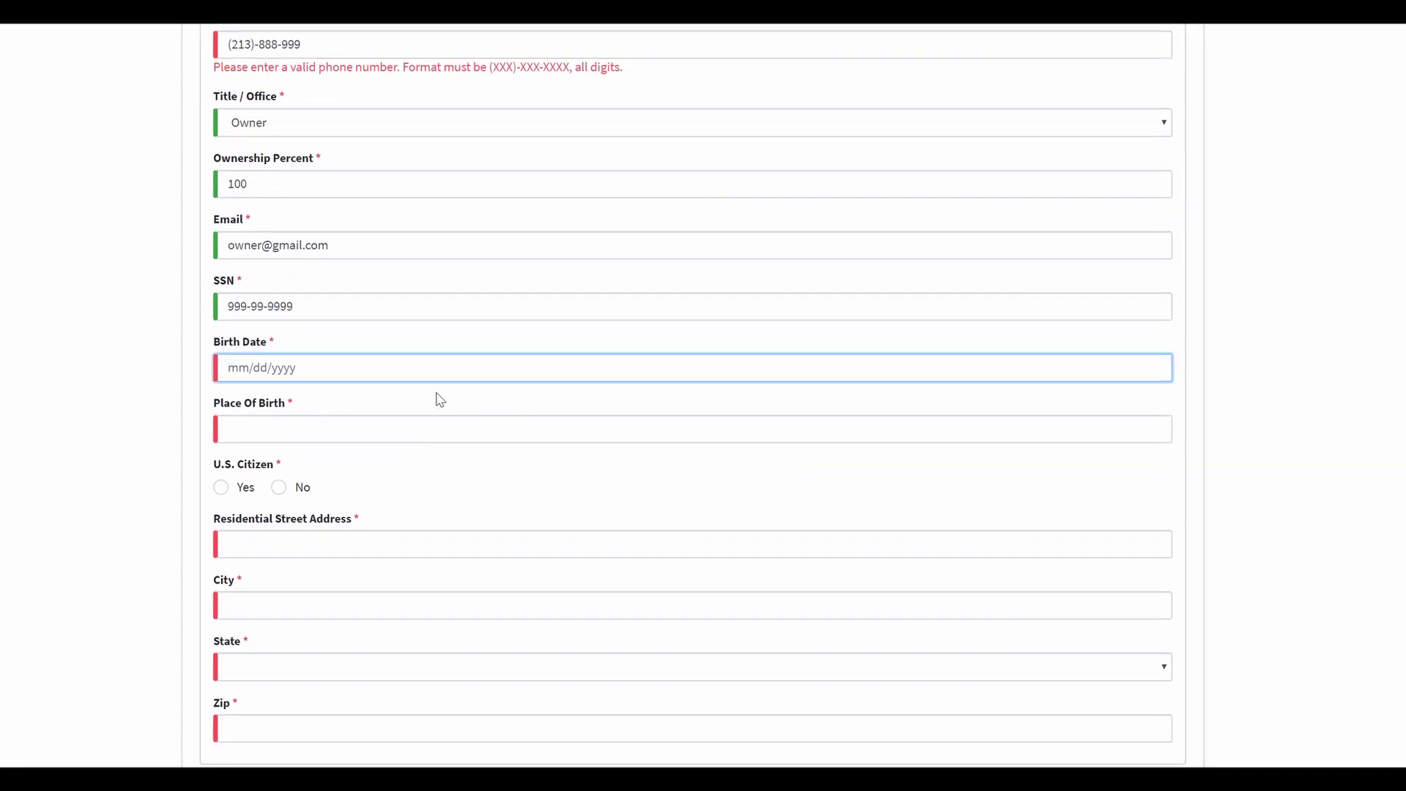
type("01/01/1950")
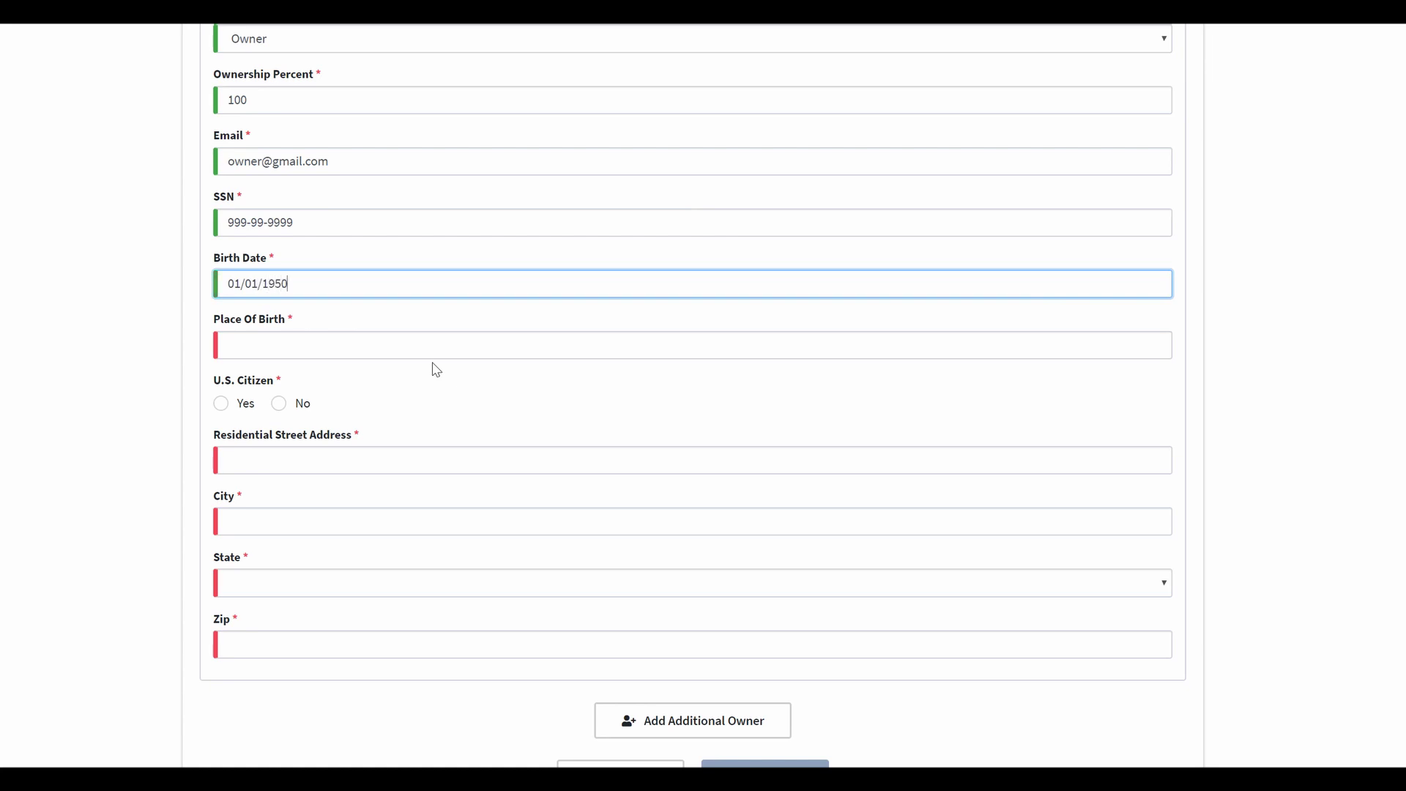
left_click(390, 342)
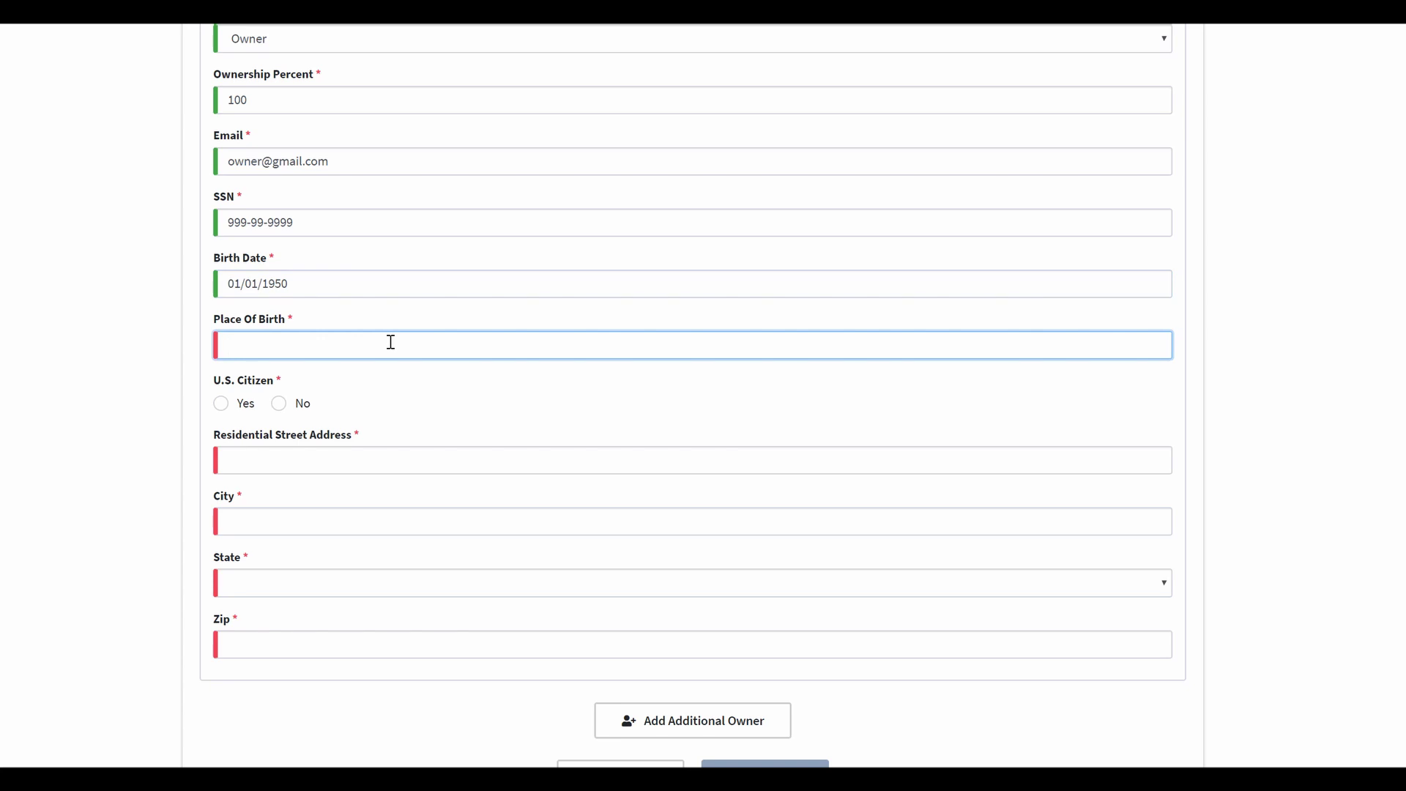
type("Korea")
left_click(222, 403)
left_click(221, 404)
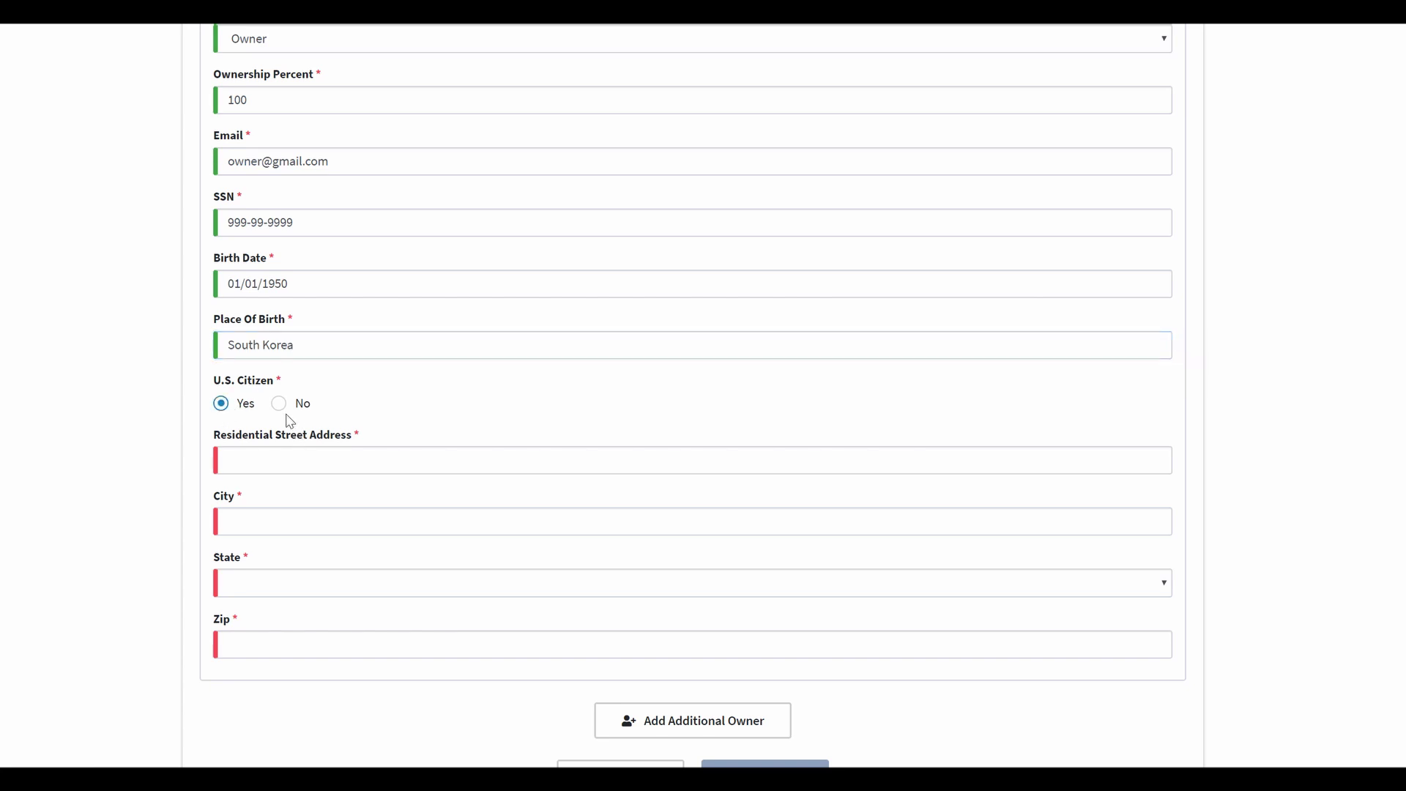
left_click(282, 409)
Step: Fill in the residential street address, city Los Angeles, state California and zip code
left_click(385, 463)
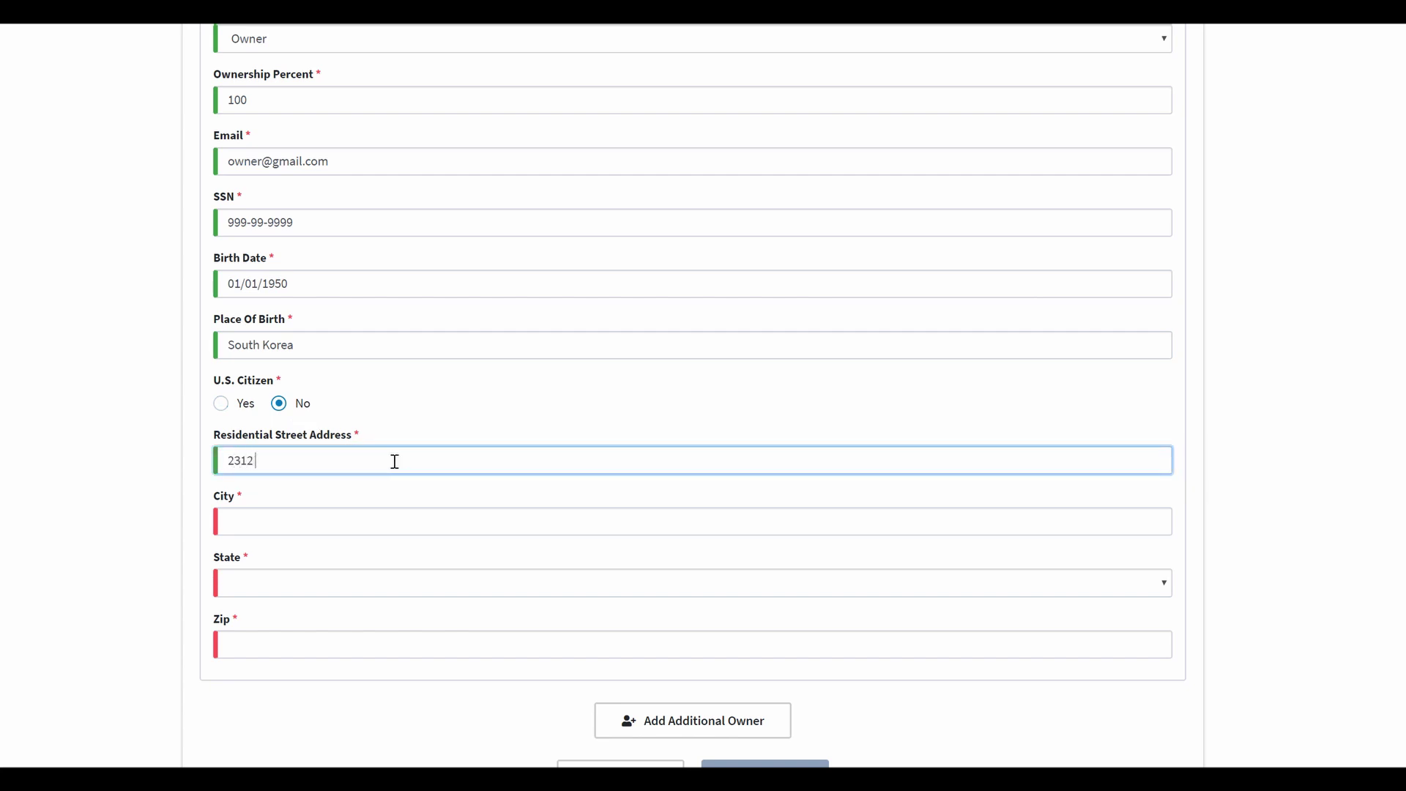
key("Tab")
type("S")
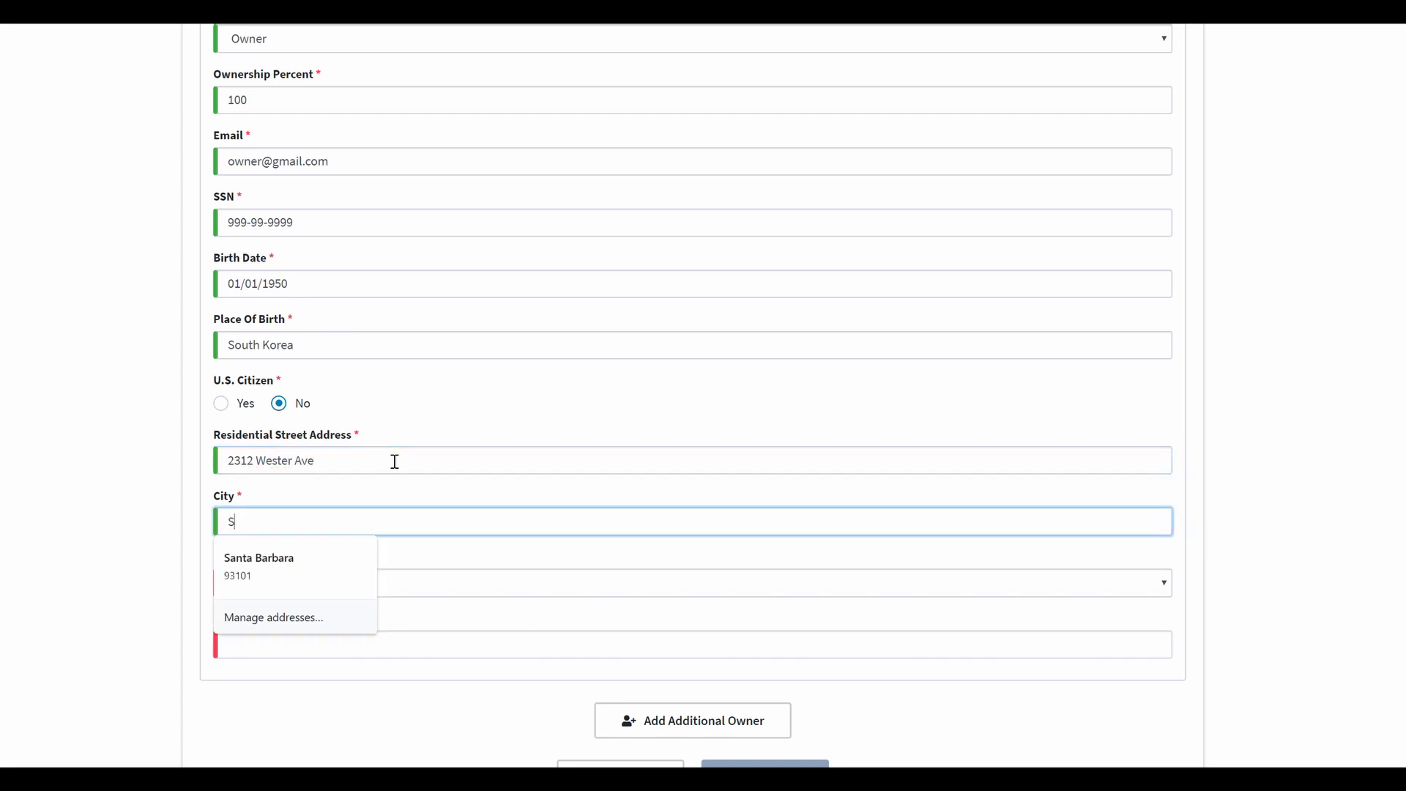
key("BackSpace")
type("Los Angeles")
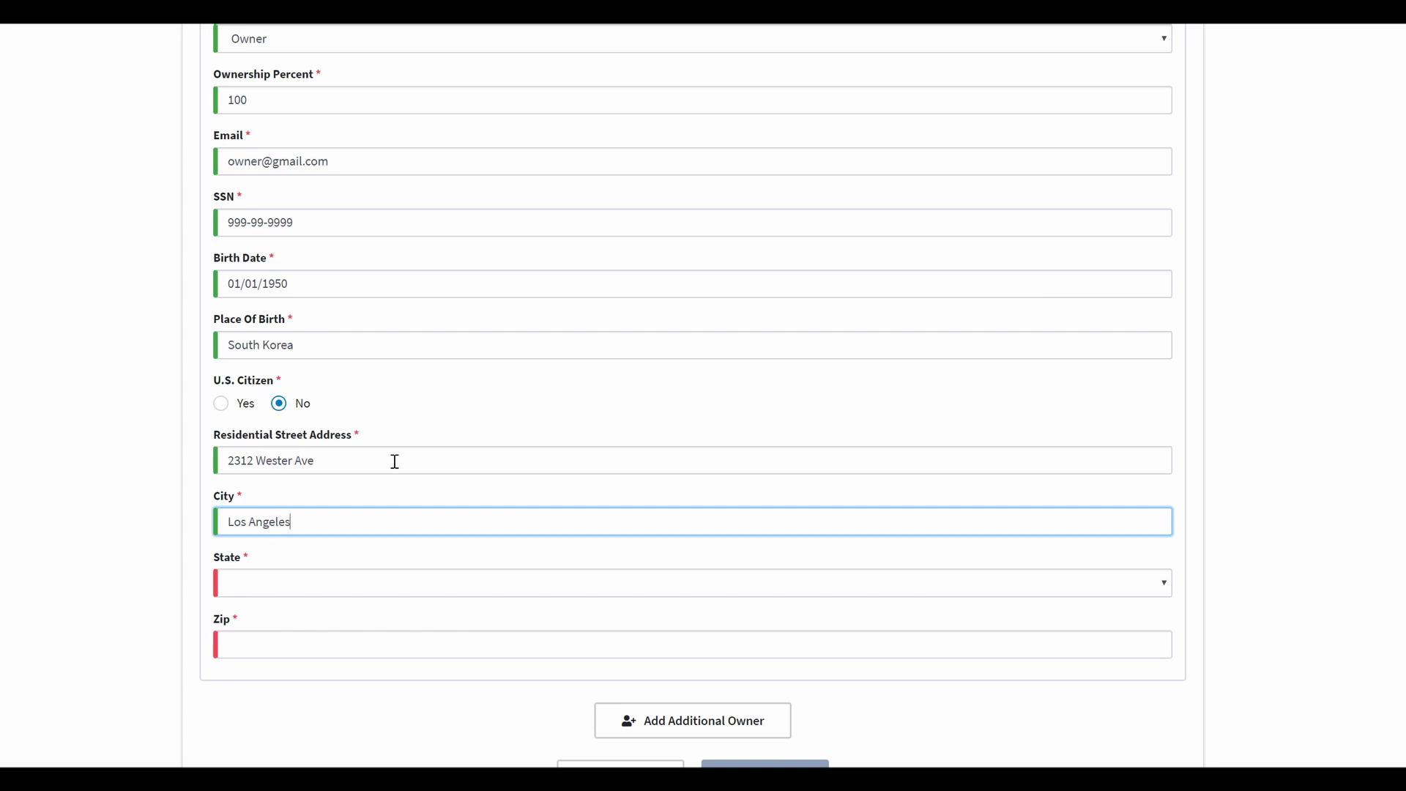
key("Tab")
key("c")
key("Tab")
type("9")
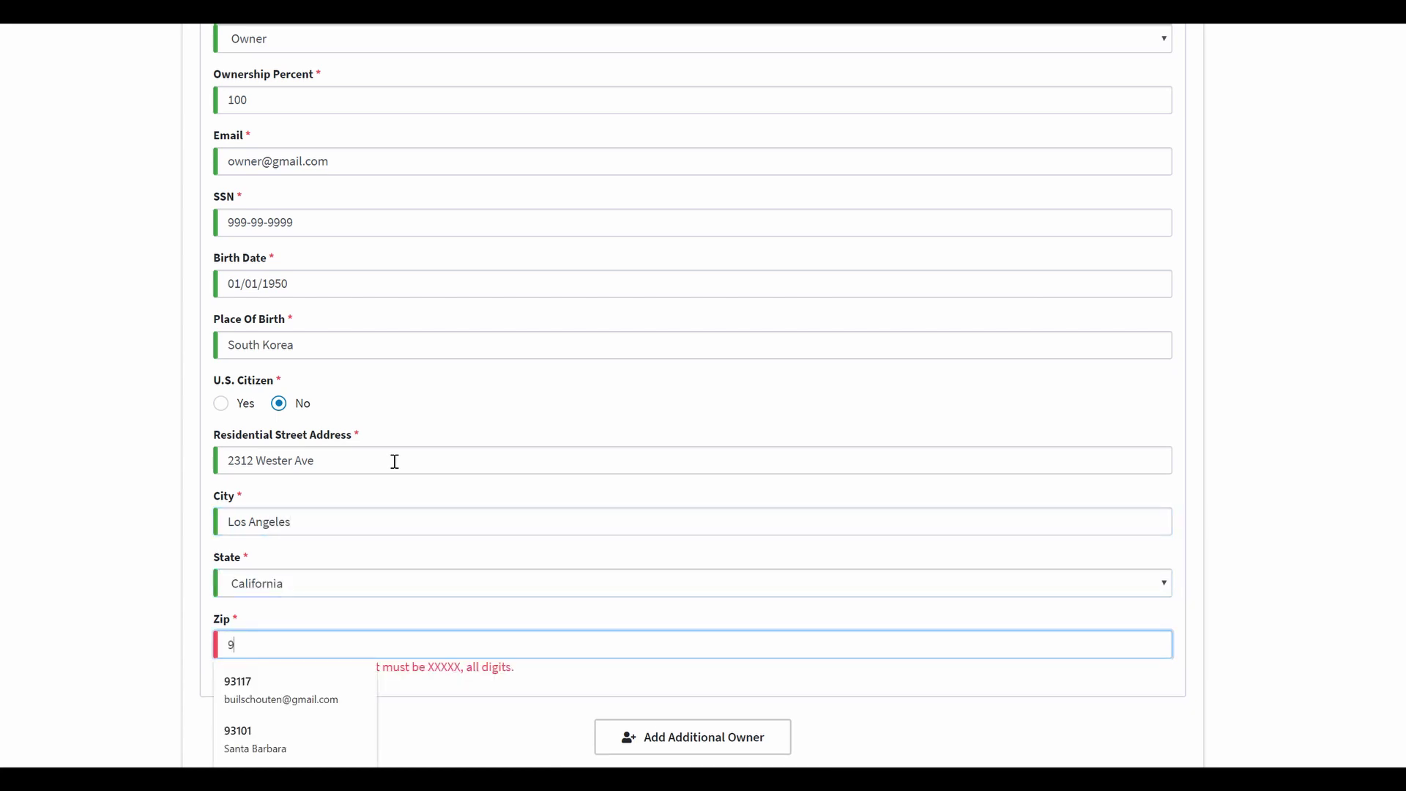
type("0005")
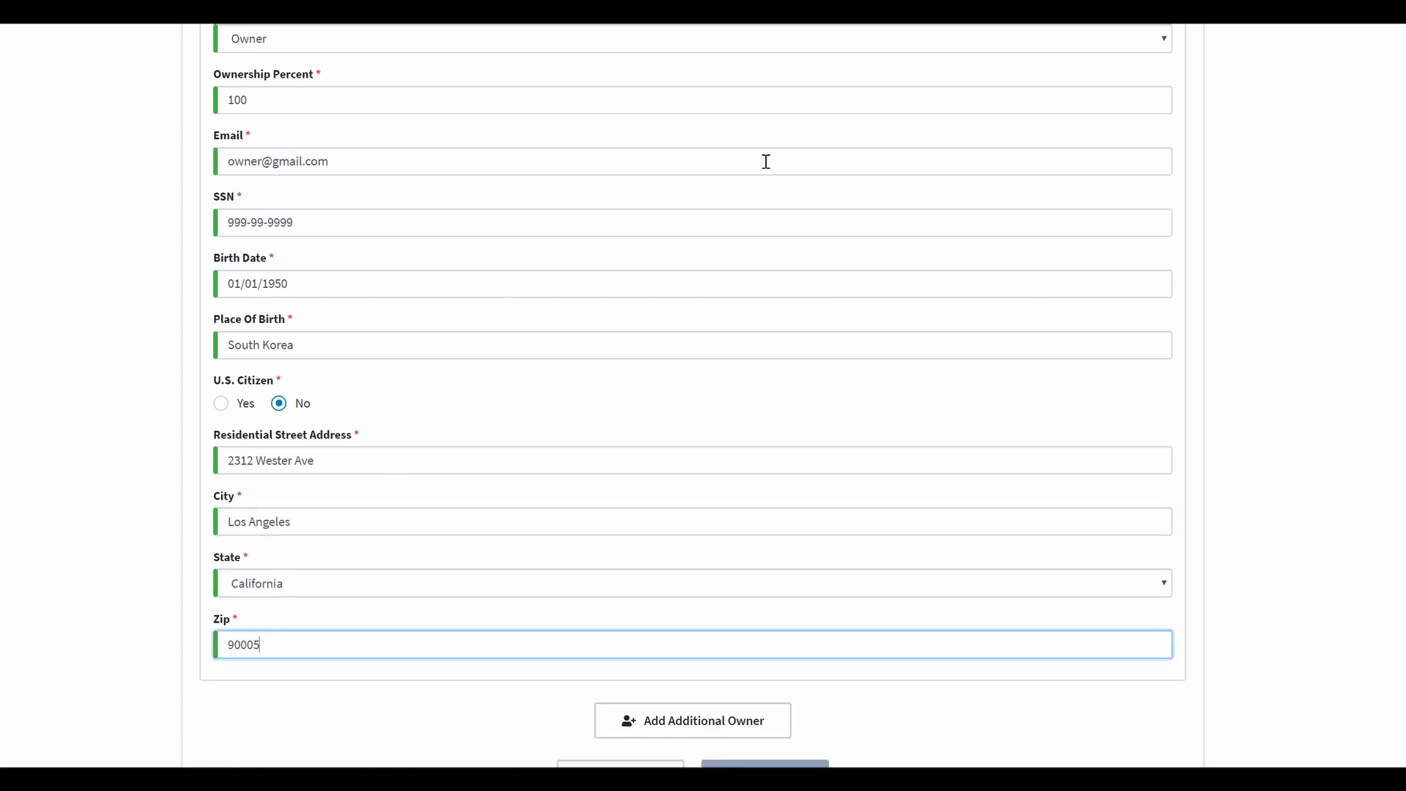
scroll(763, 160, "down", 2)
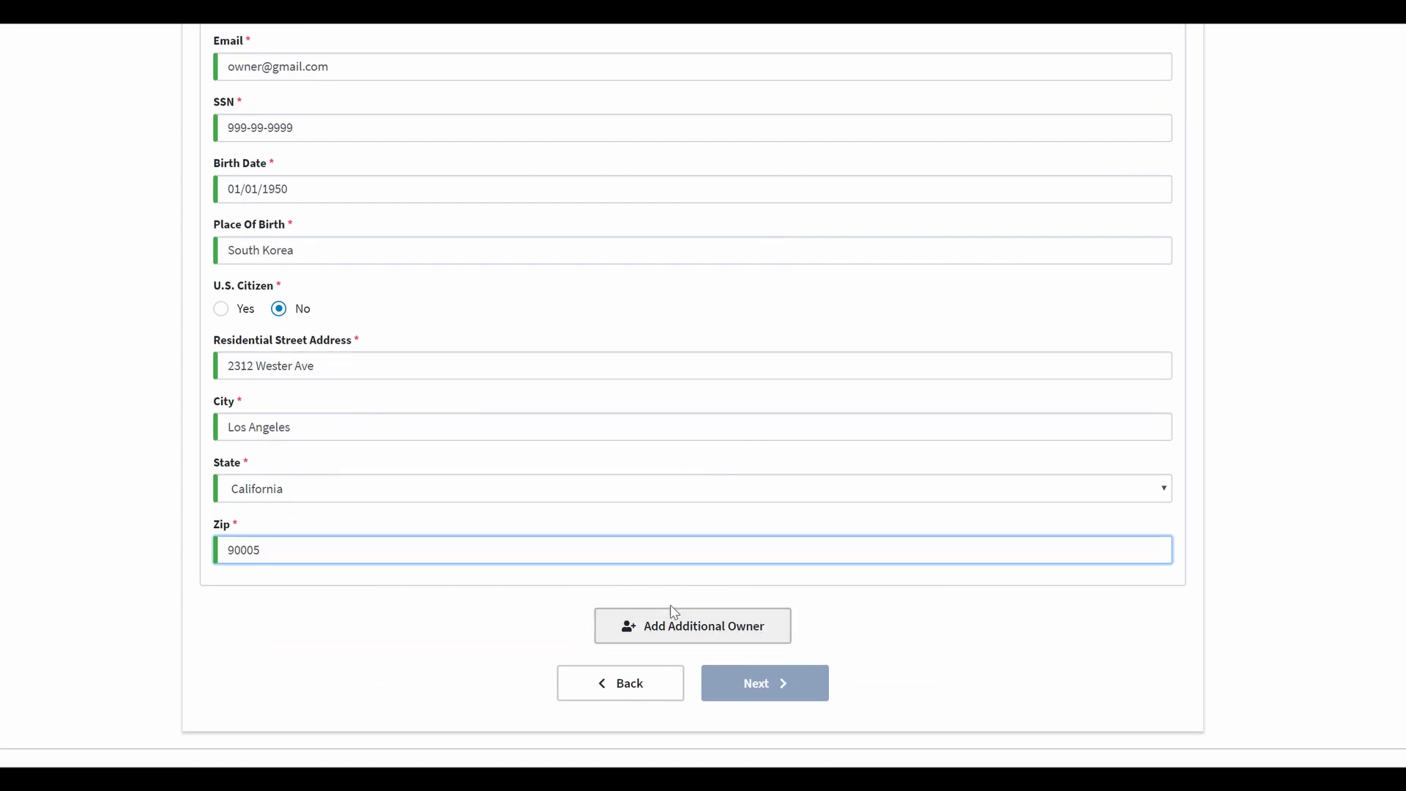
Step: Correct the owner's mobile phone number by adding the missing digit
left_click(927, 661)
scroll(1002, 642, "up", 1)
scroll(1002, 642, "up", 10)
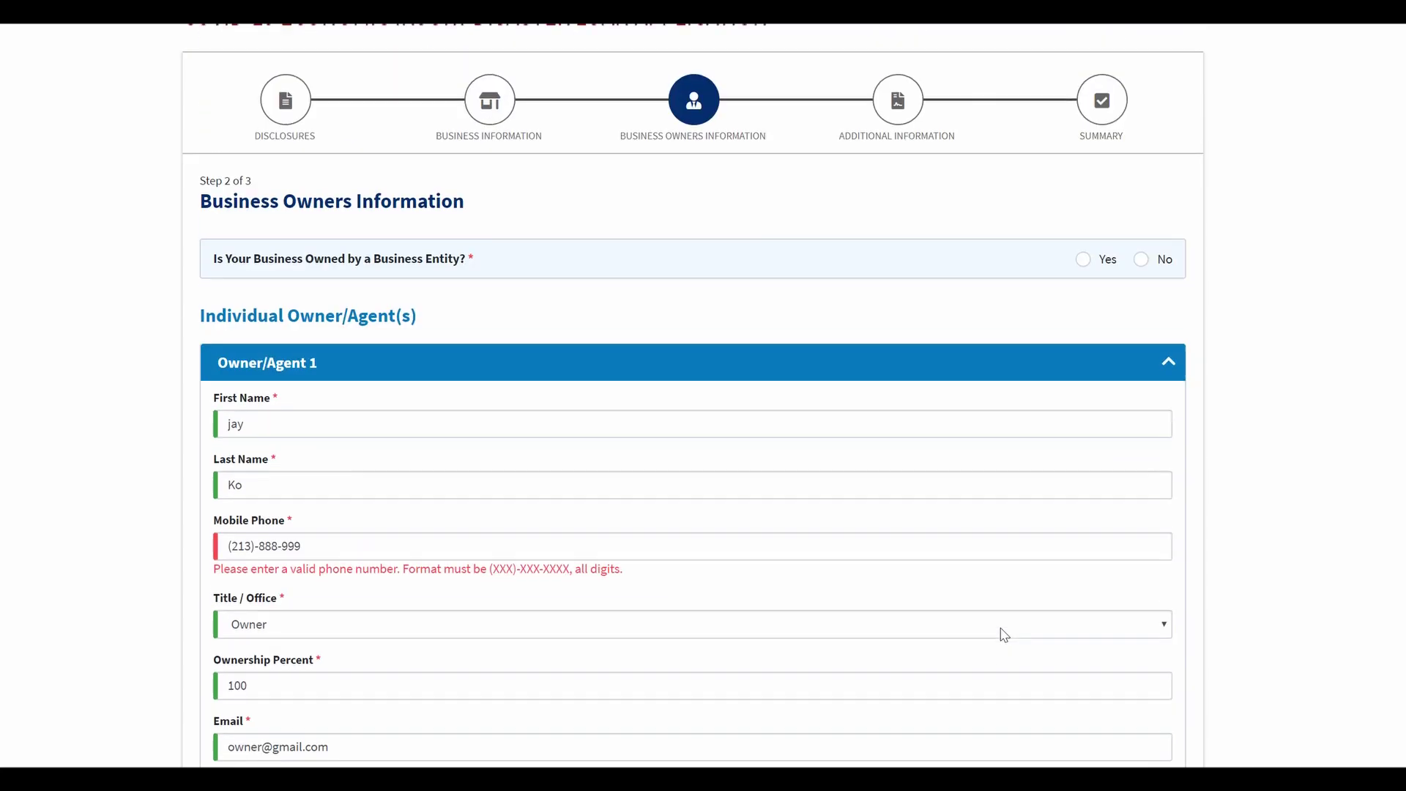
left_click(331, 543)
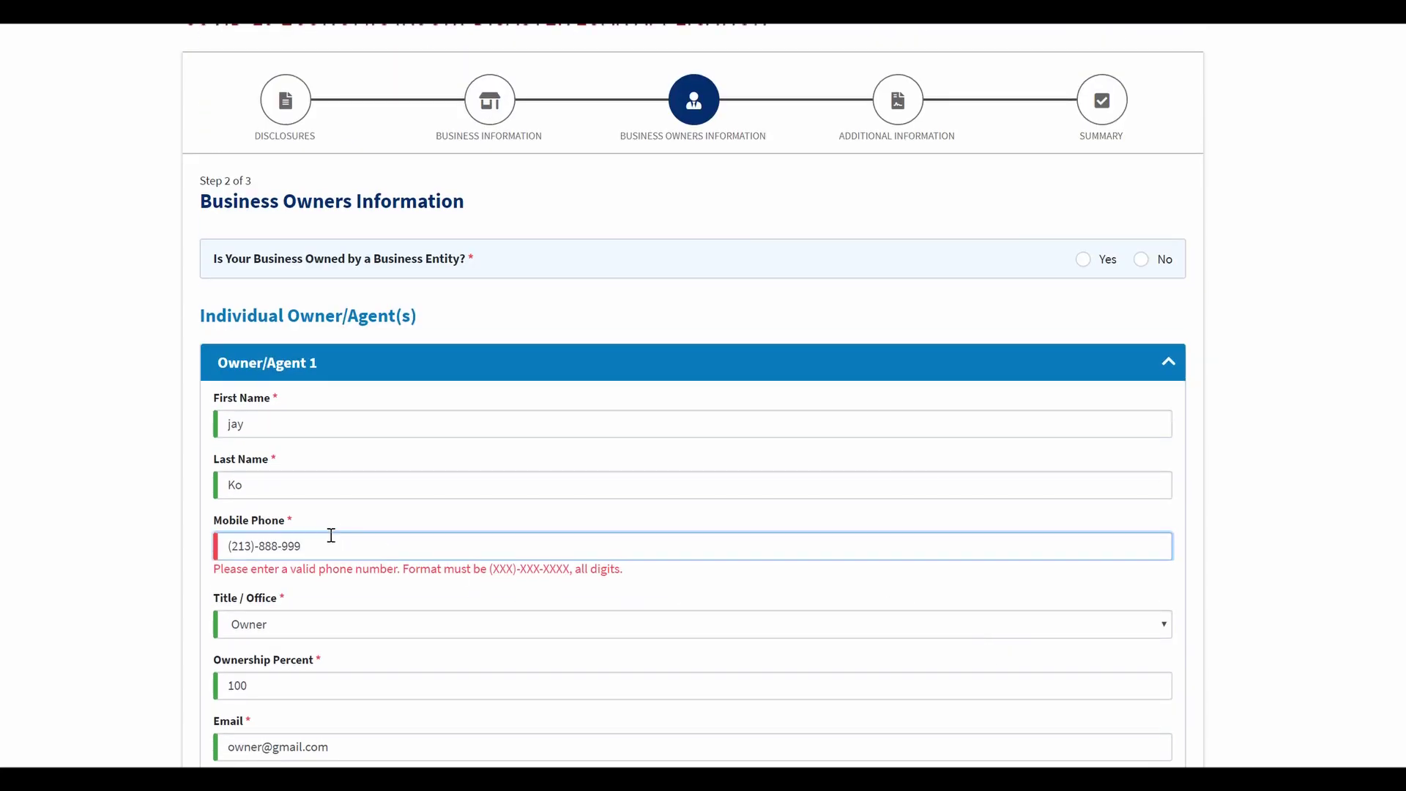
type("9")
Step: Answer No to 'Owned by a Business Entity?' and continue to Additional Information
scroll(960, 559, "down", 9)
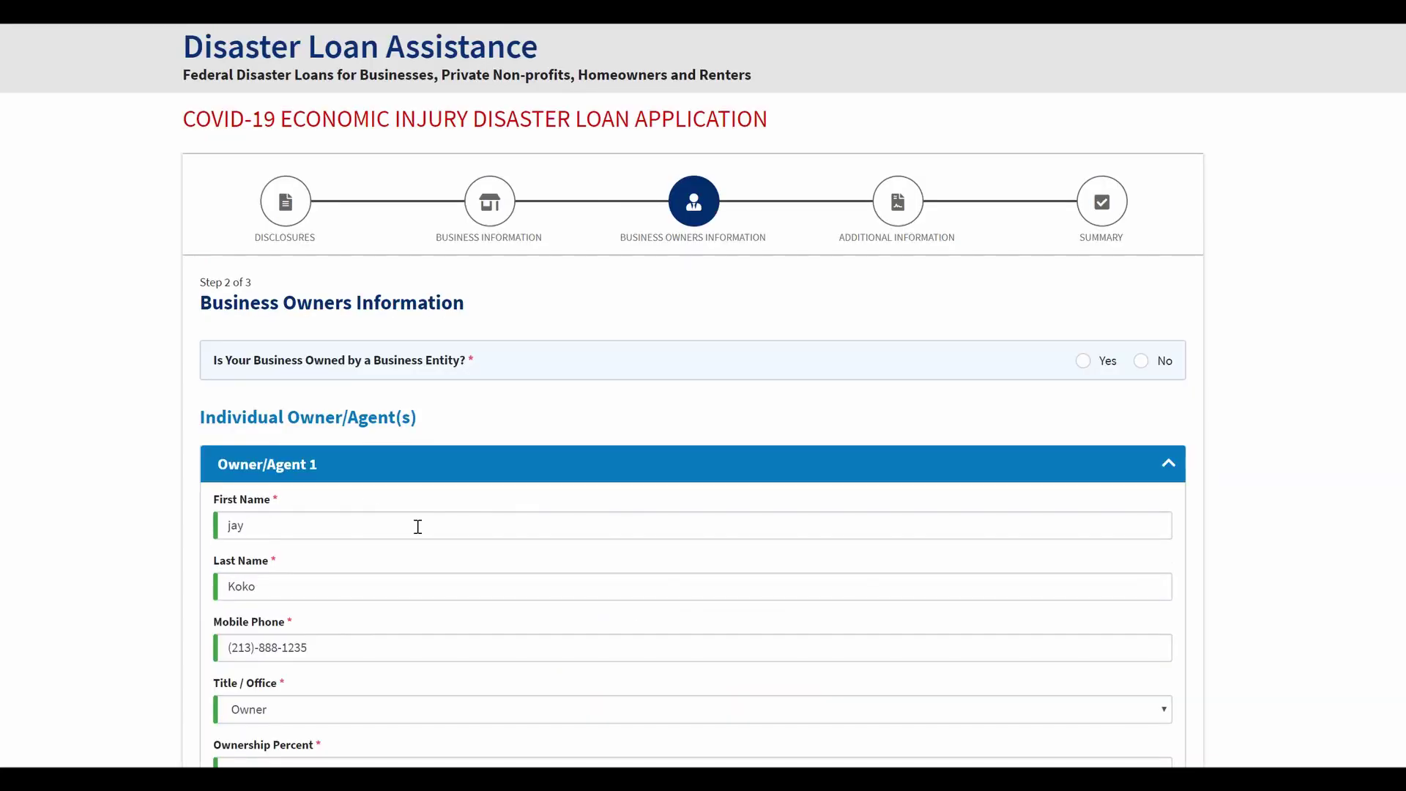
scroll(421, 506, "down", 2)
scroll(241, 478, "up", 3)
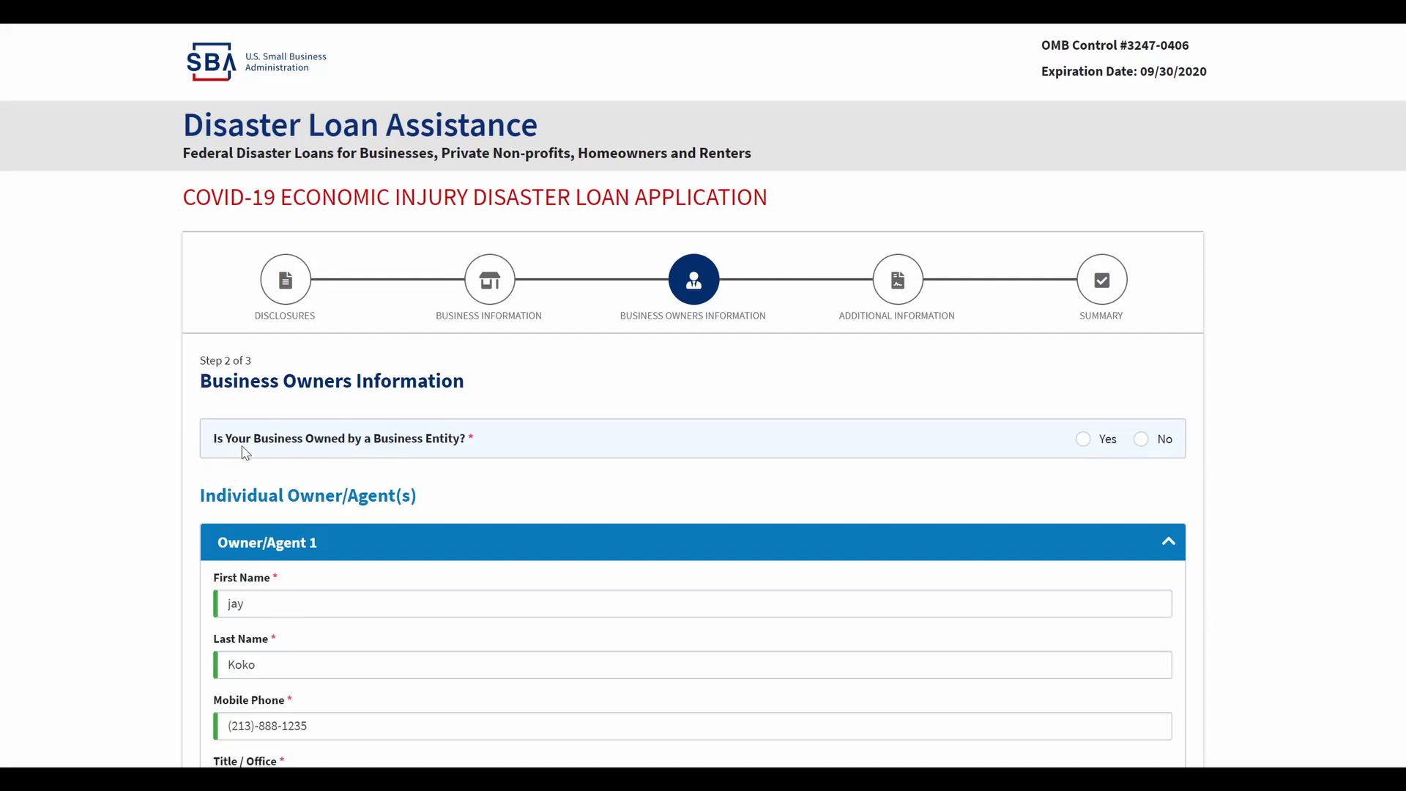
left_click(1144, 441)
scroll(1256, 450, "down", 5)
scroll(1269, 446, "up", 4)
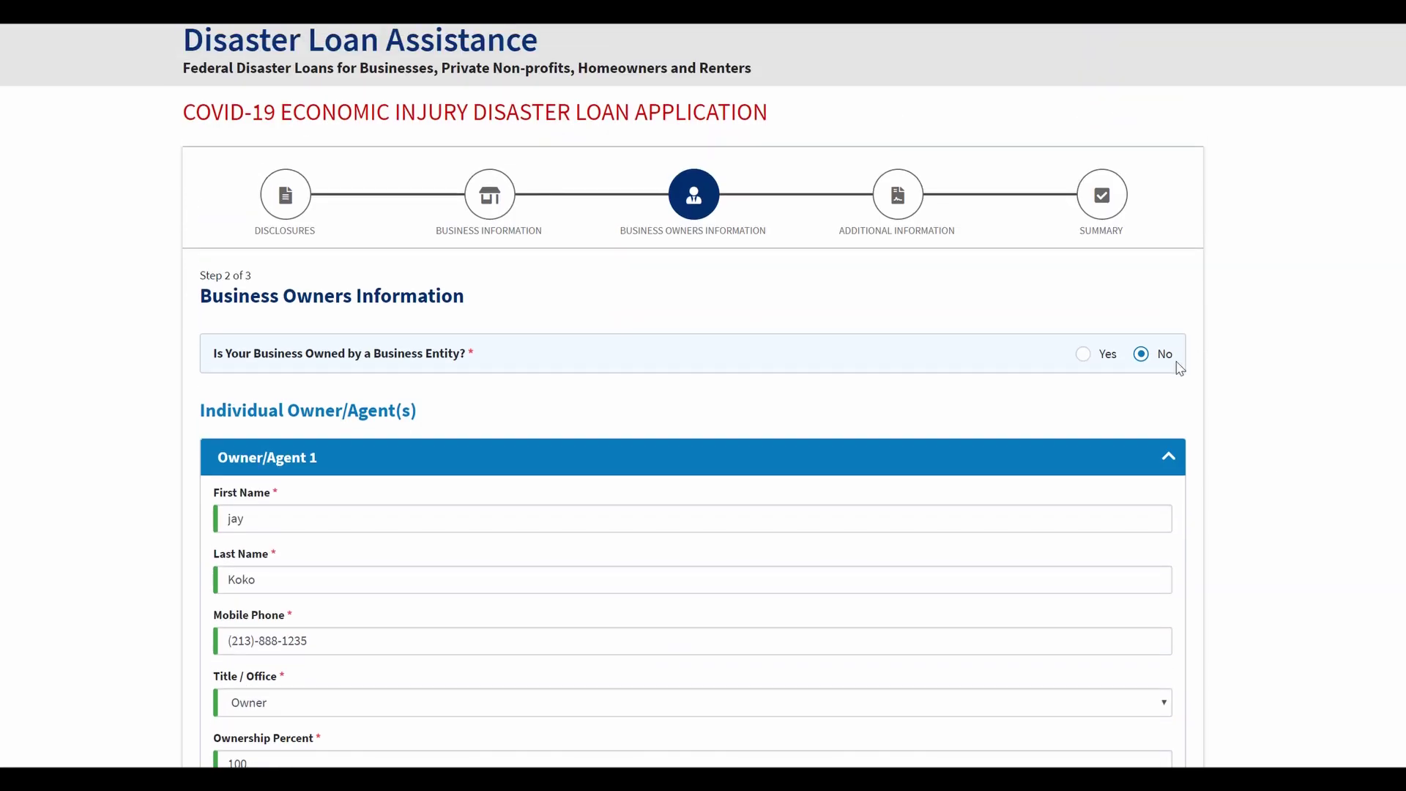
scroll(1216, 377, "down", 10)
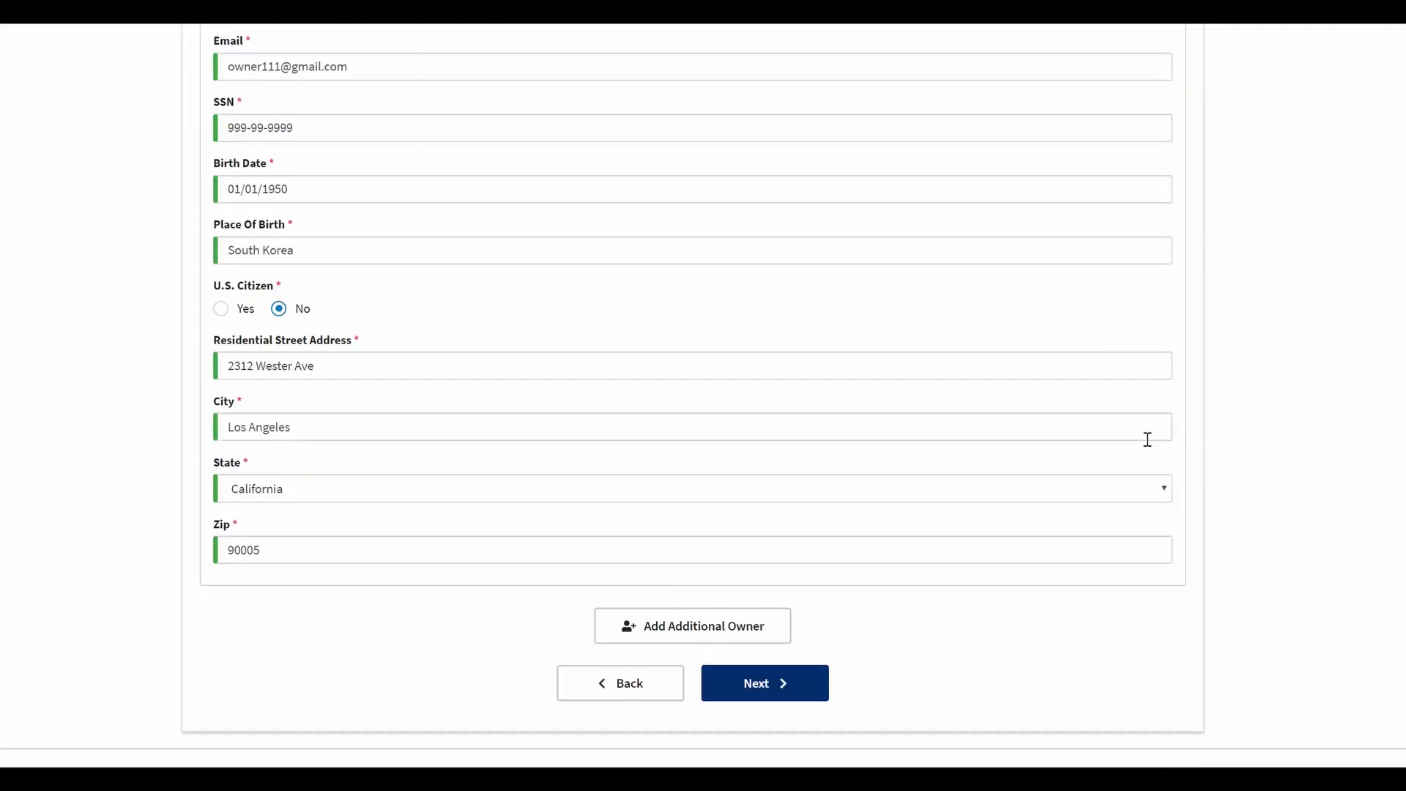
left_click(760, 695)
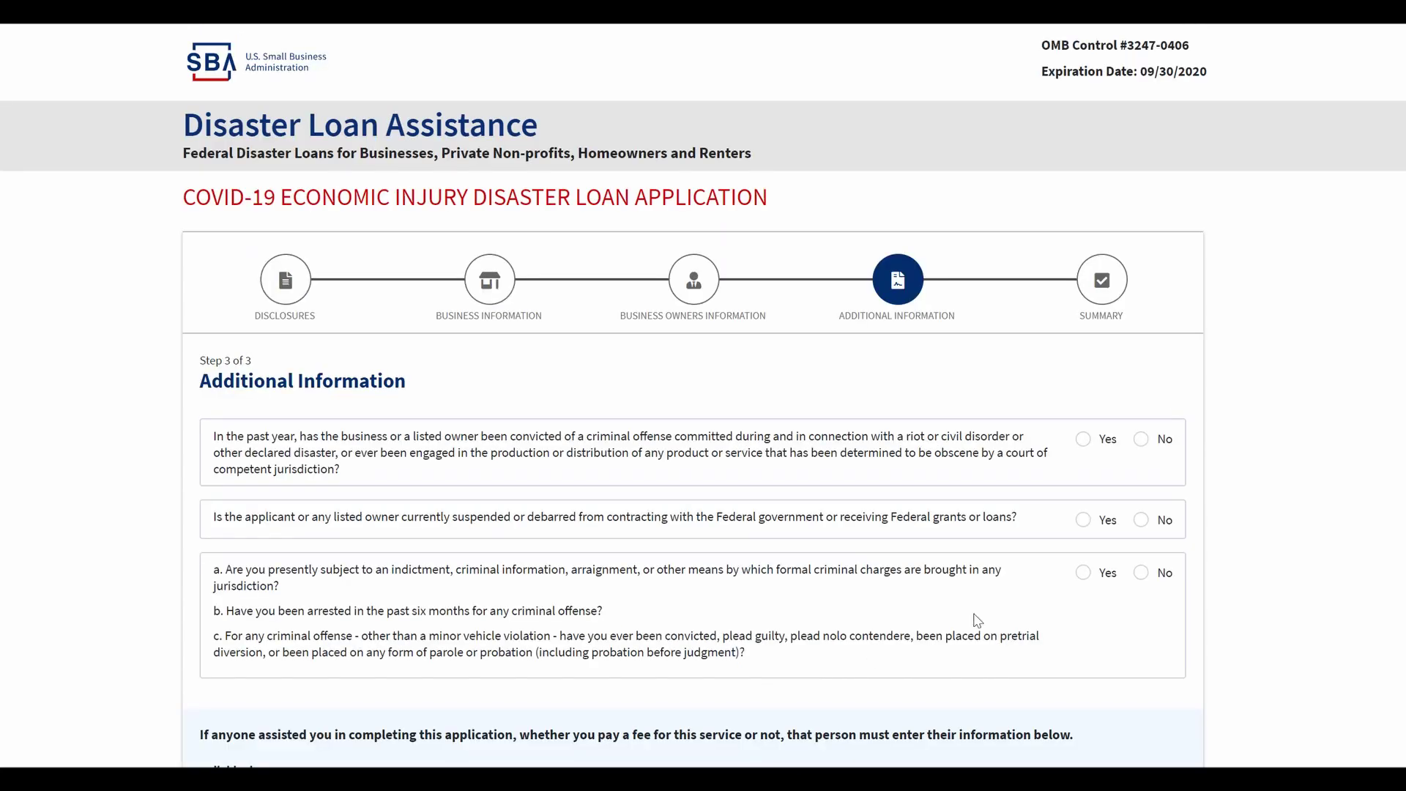
Step: Answer No to the first screening question, the debarment question and the criminal charges question
scroll(1258, 490, "down", 1)
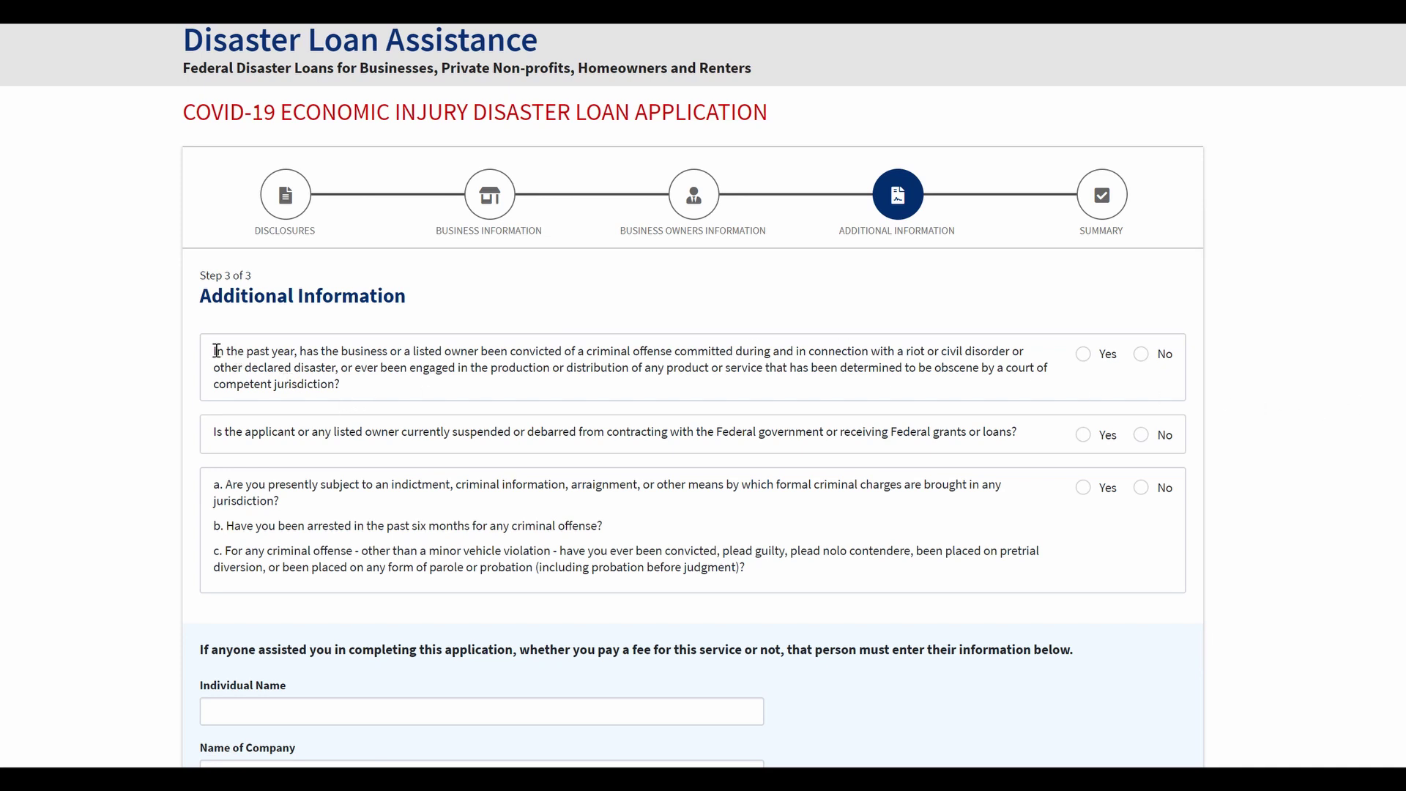
left_click_drag(216, 351, 955, 367)
left_click_drag(585, 350, 512, 353)
left_click(455, 392)
left_click(1140, 354)
left_click_drag(363, 388, 292, 370)
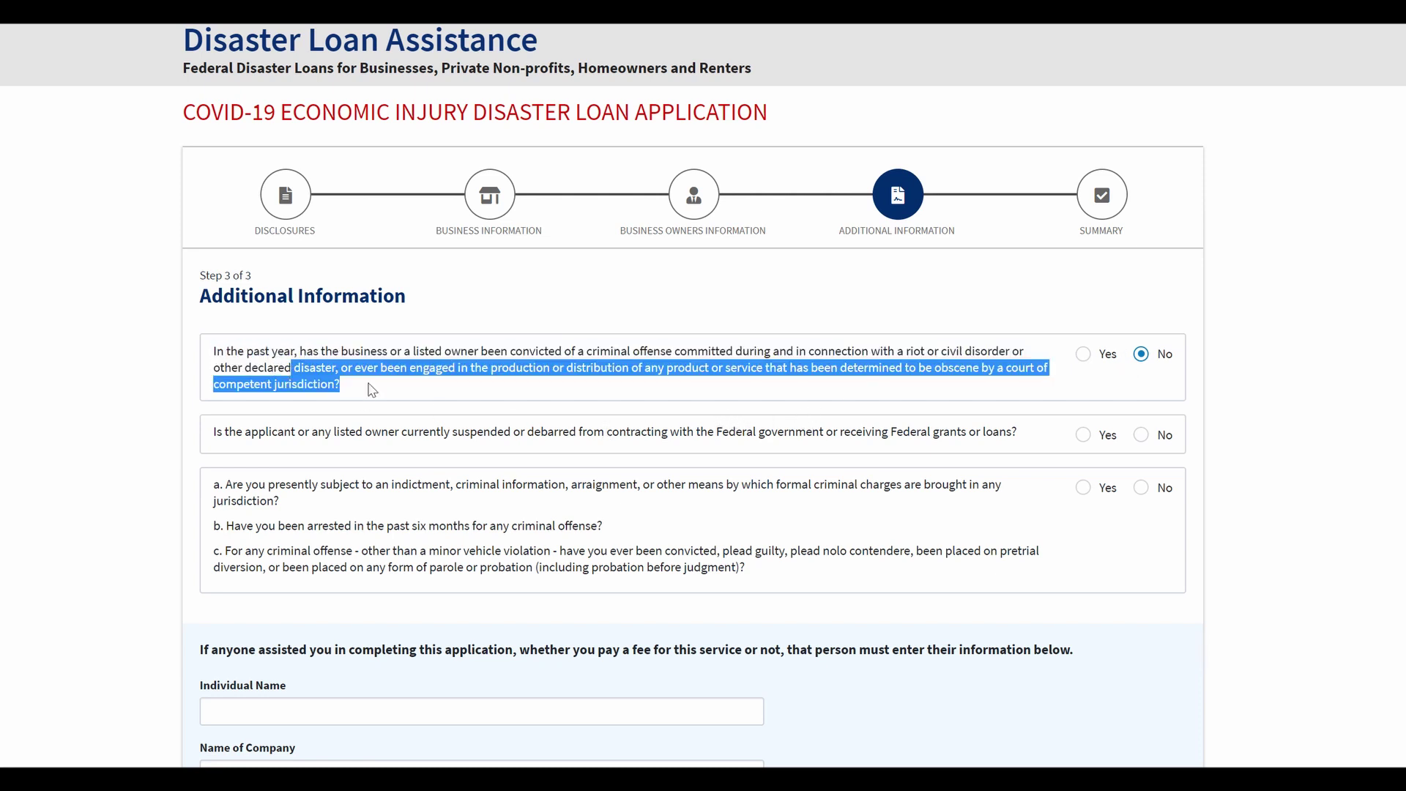
left_click(396, 391)
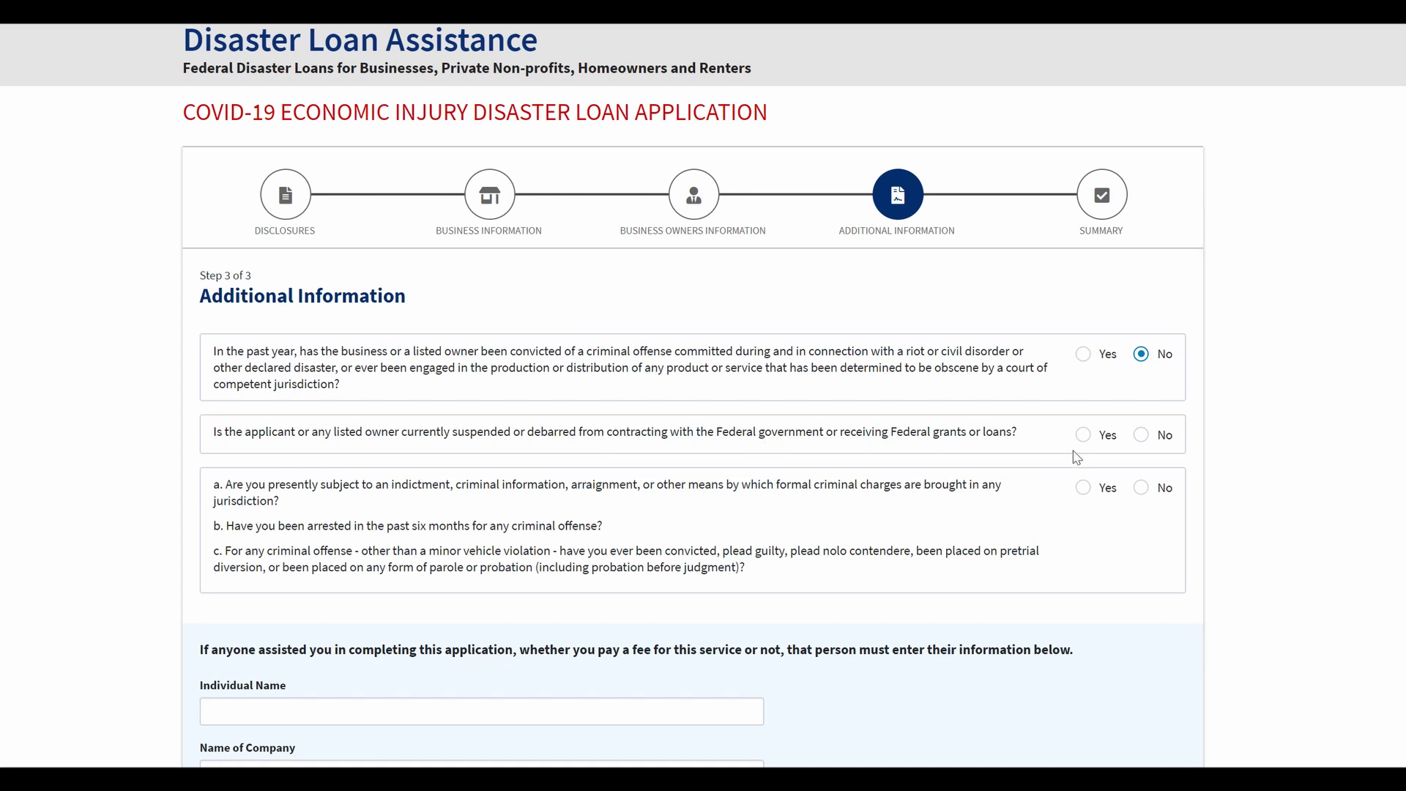
left_click(1139, 437)
scroll(1054, 388, "down", 1)
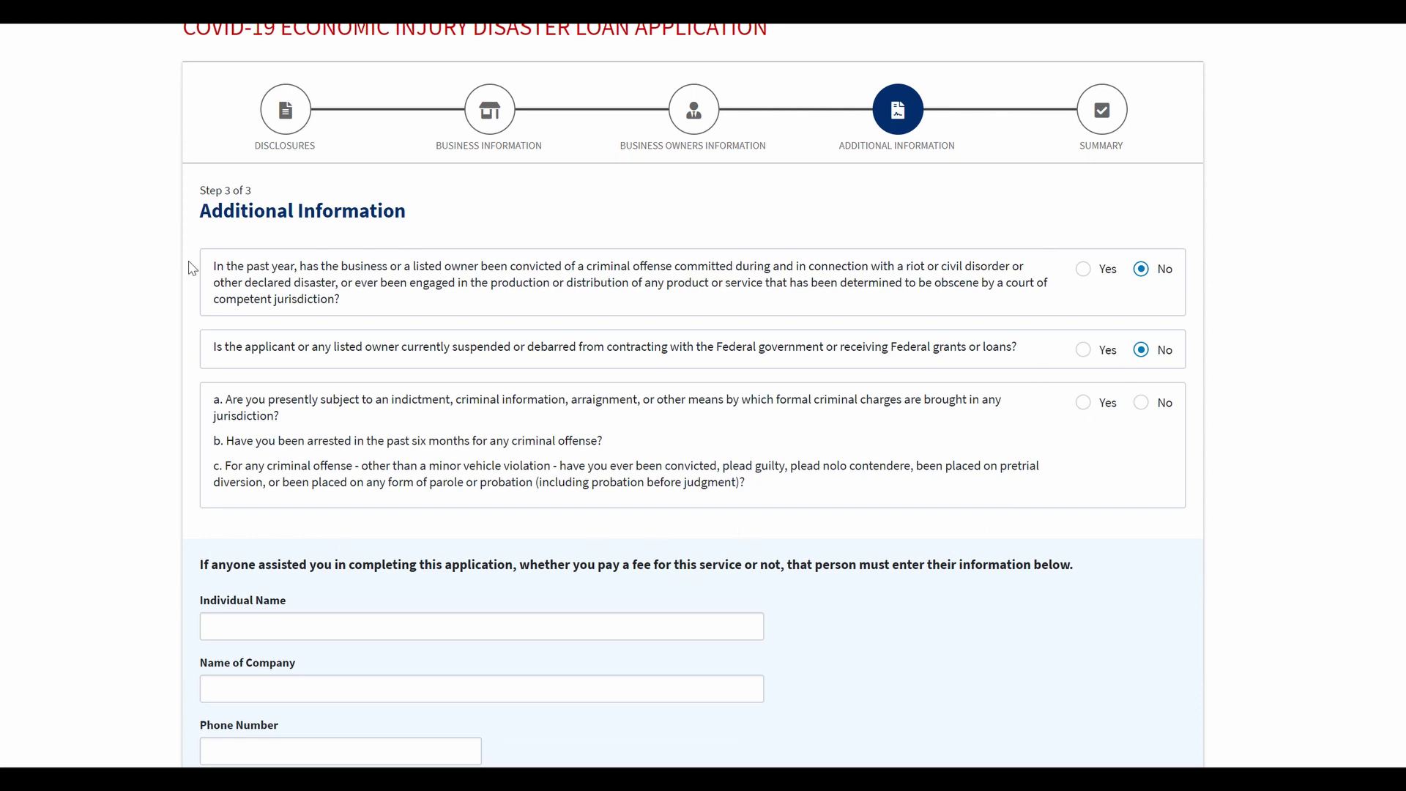
left_click(1142, 404)
scroll(935, 502, "down", 6)
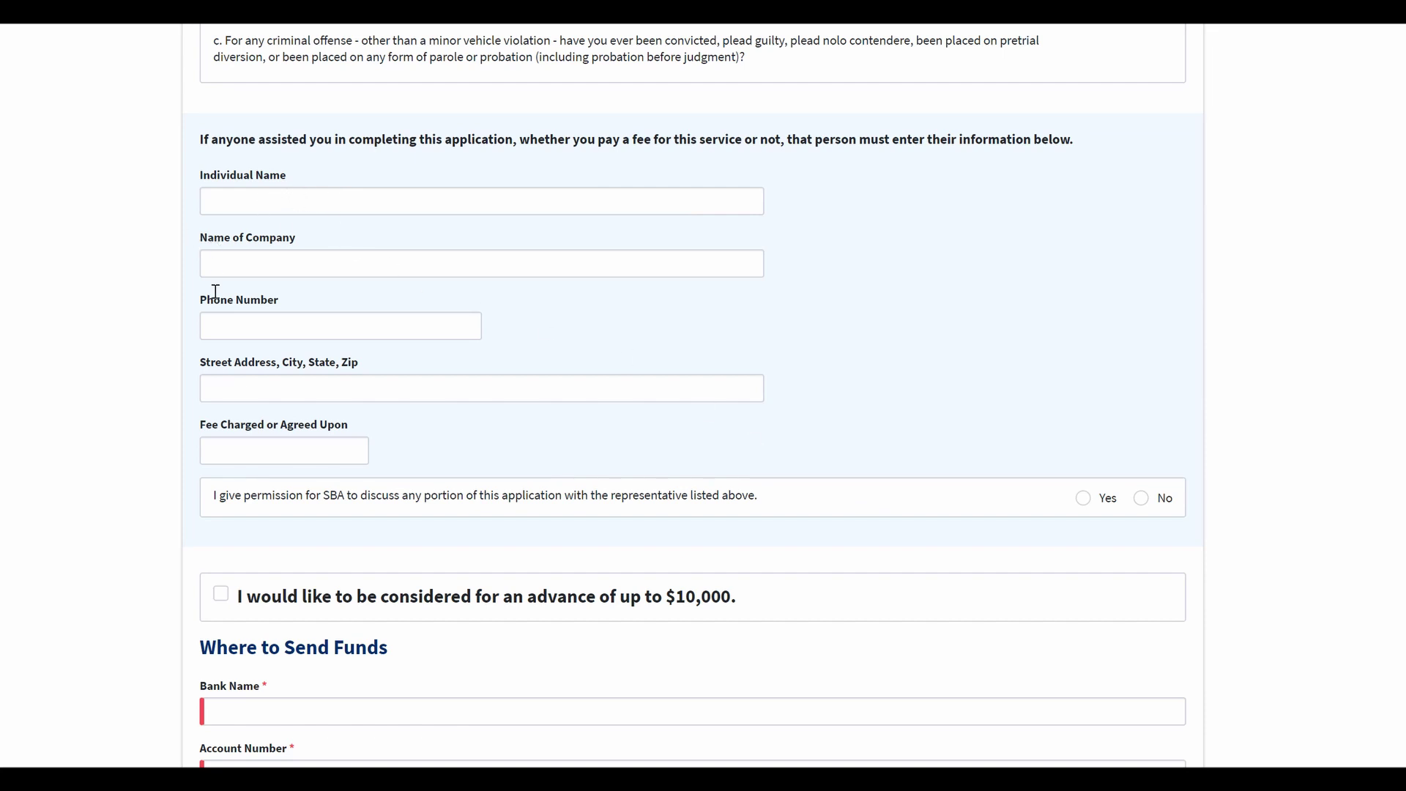
Step: Tick the checkbox requesting consideration for the advance of up to $10,000
scroll(214, 432, "down", 3)
scroll(214, 432, "down", 1)
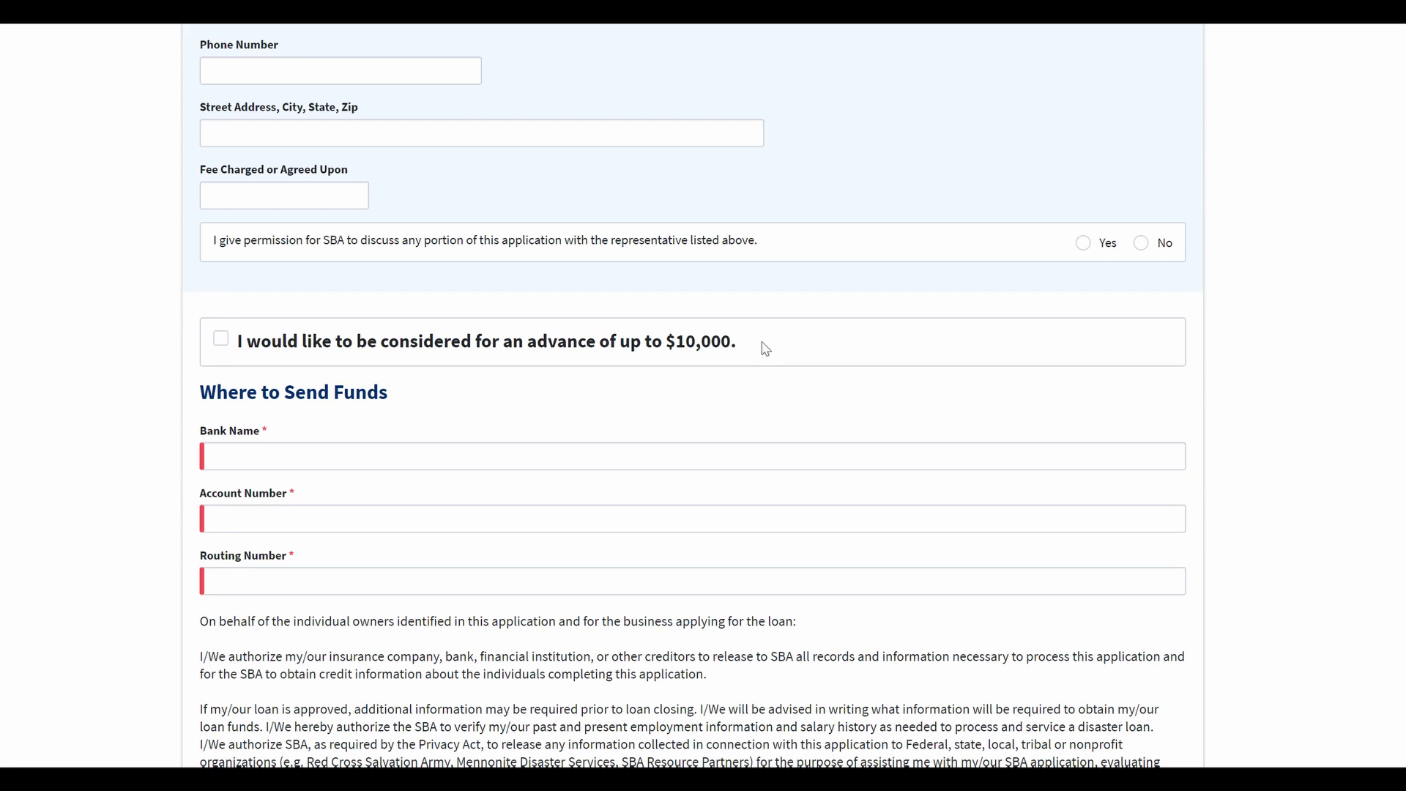
left_click_drag(741, 345, 242, 353)
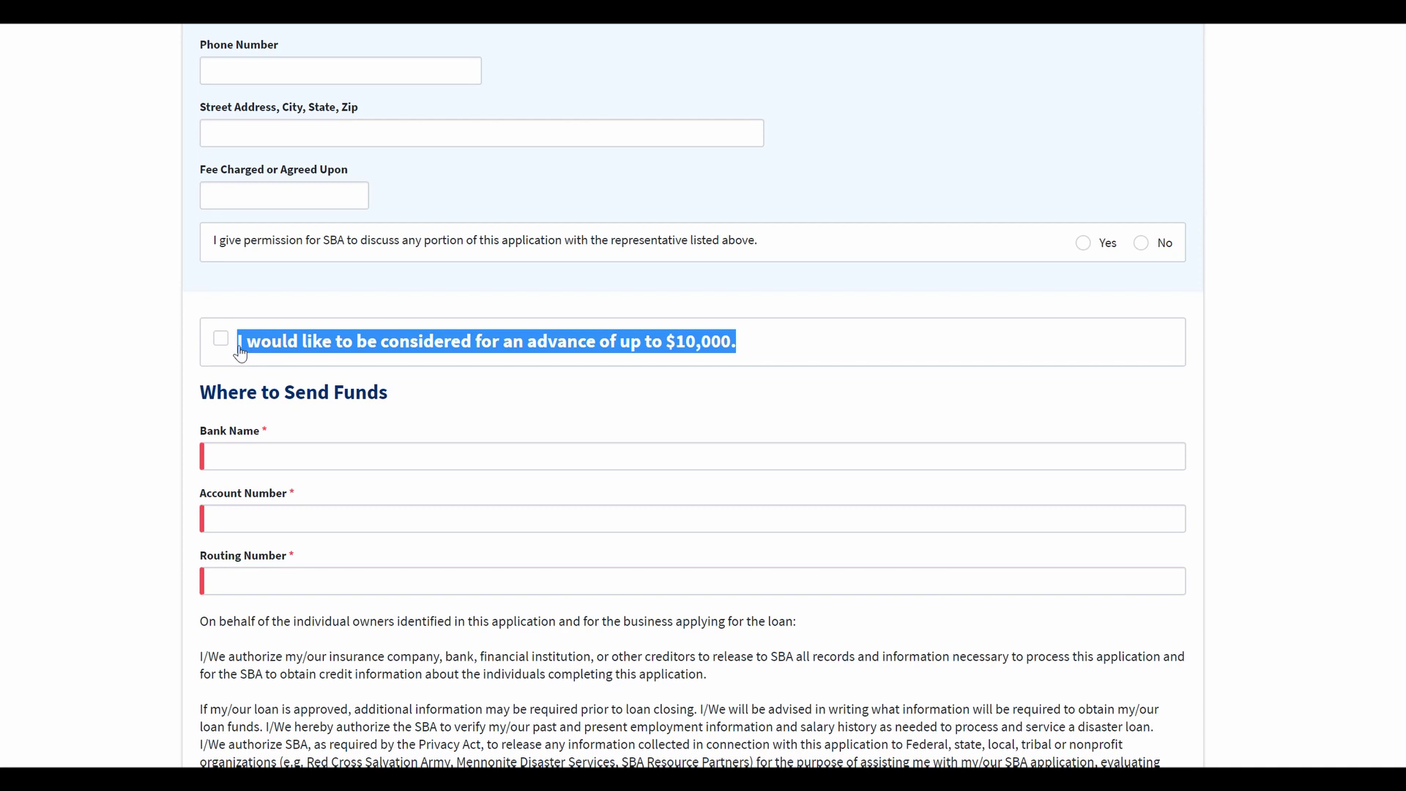
left_click(356, 388)
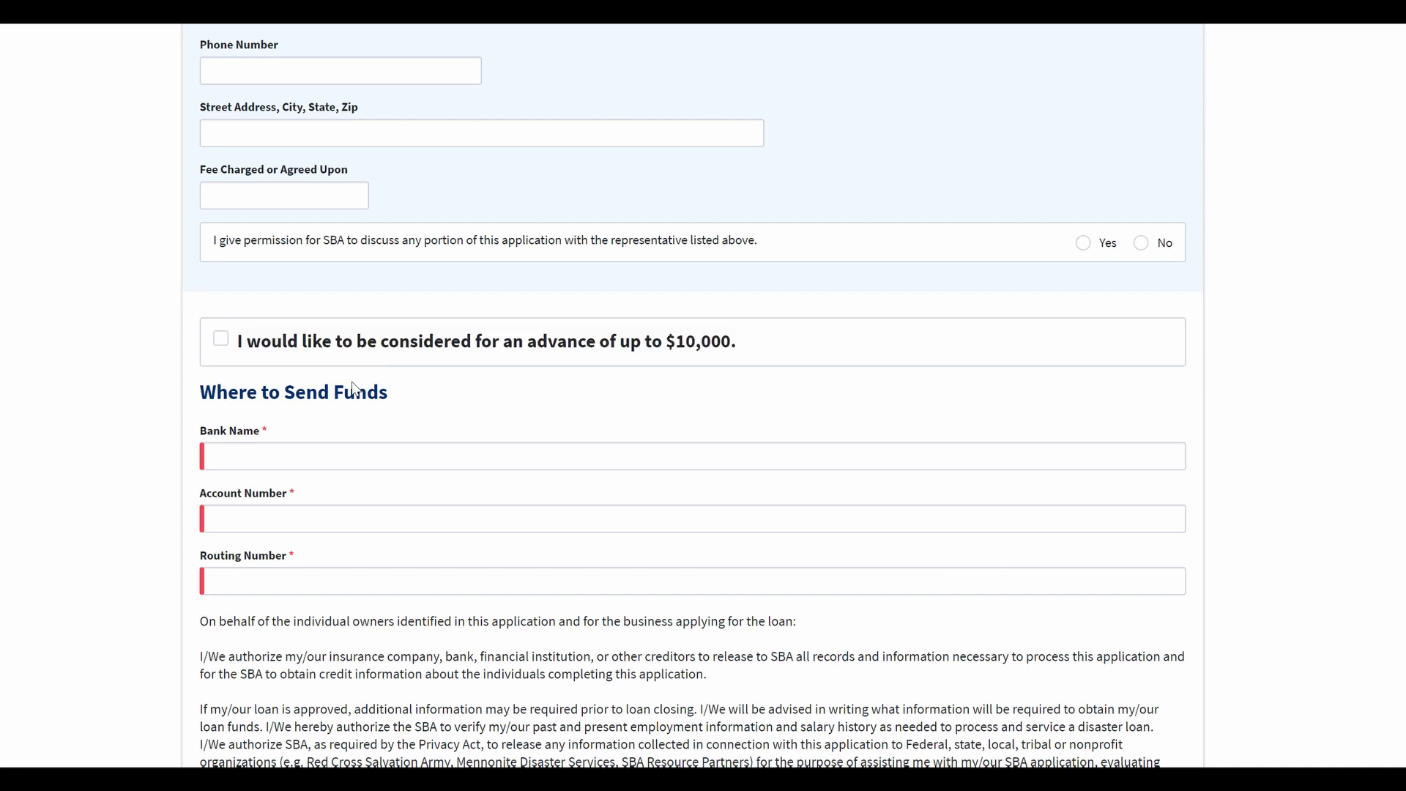
left_click(220, 338)
Step: Tick the certification that the application is true under penalty of perjury
left_click(297, 454)
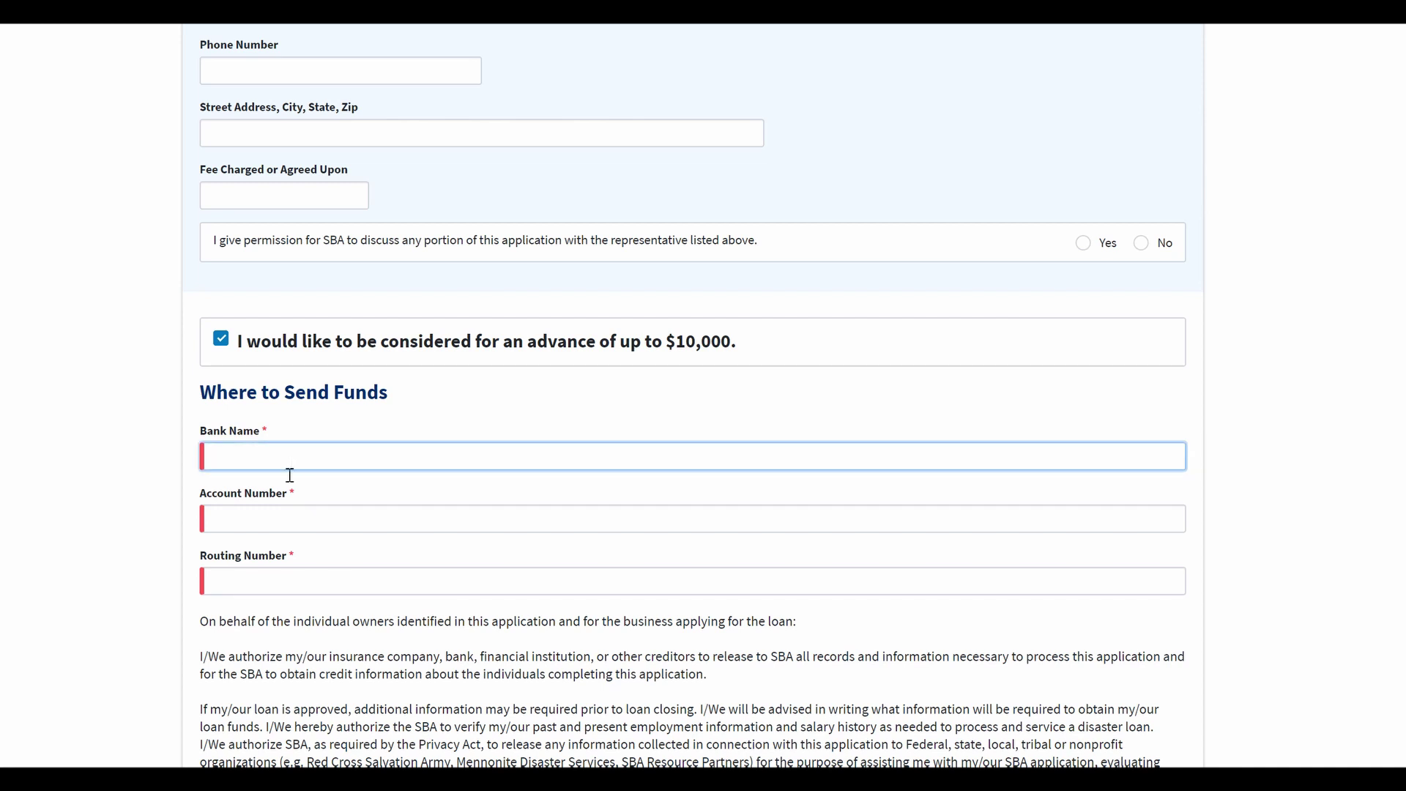
left_click(288, 525)
left_click(300, 580)
left_click(297, 454)
left_click(278, 516)
left_click(297, 582)
scroll(117, 539, "down", 5)
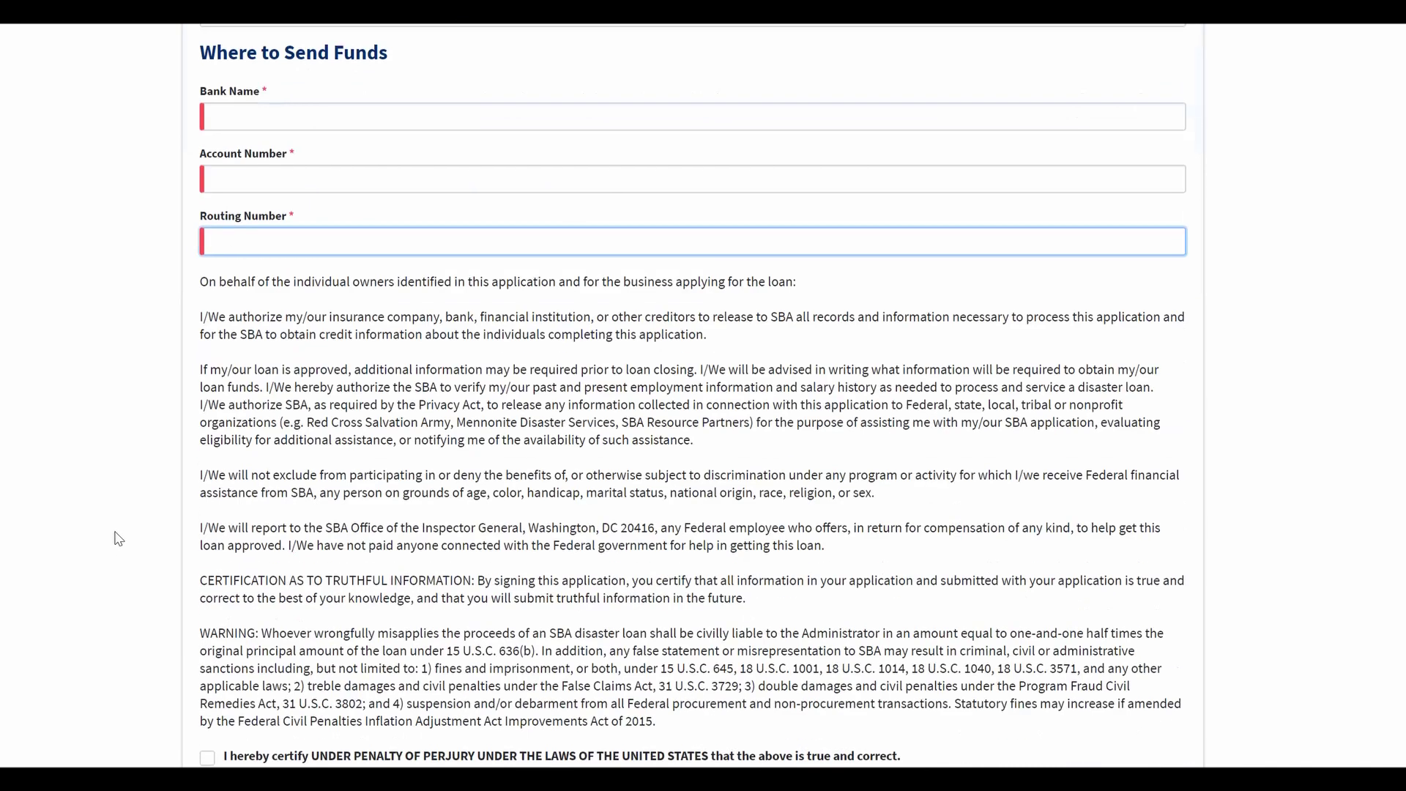
scroll(117, 538, "down", 2)
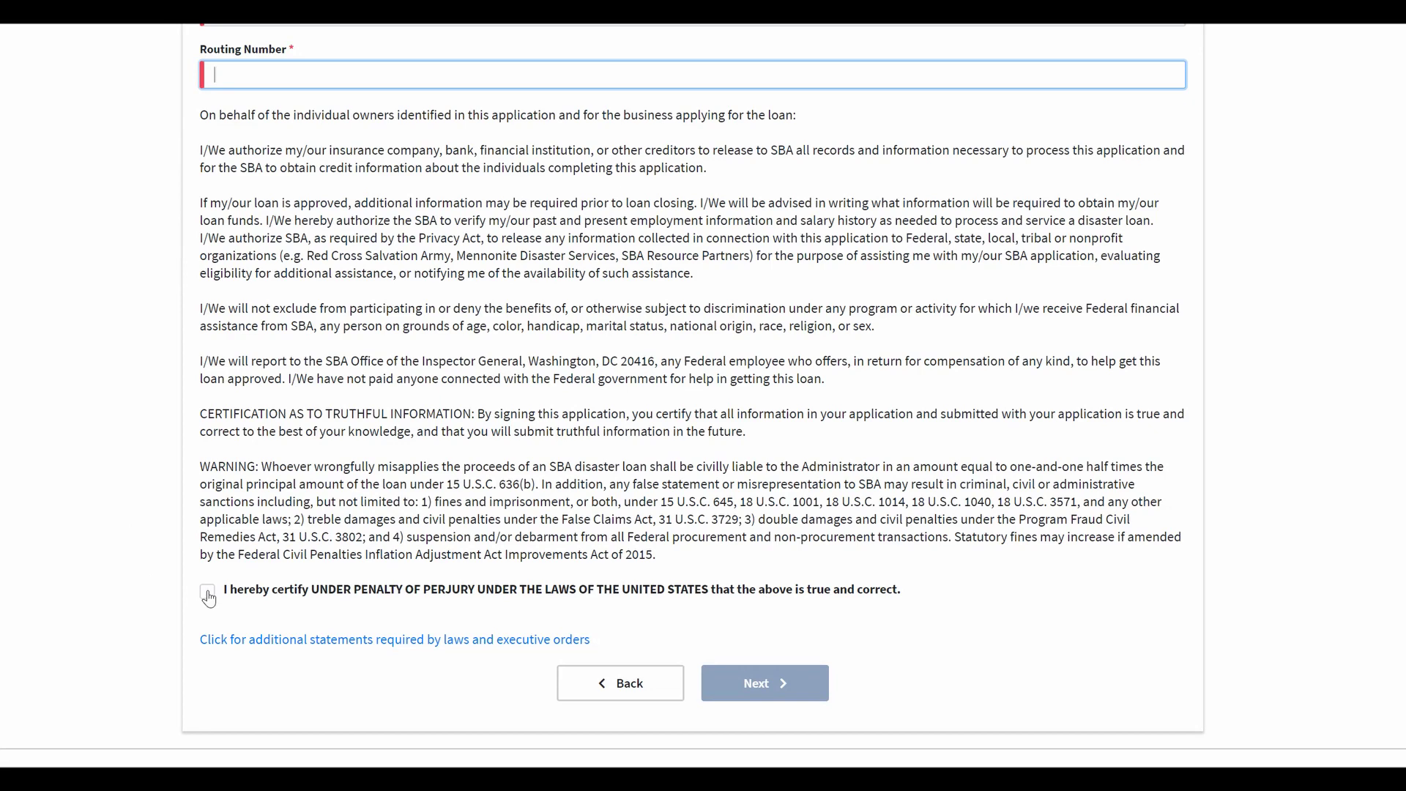
left_click(208, 596)
Step: Enter Chase as the bank name and fill in the account number
scroll(654, 550, "up", 3)
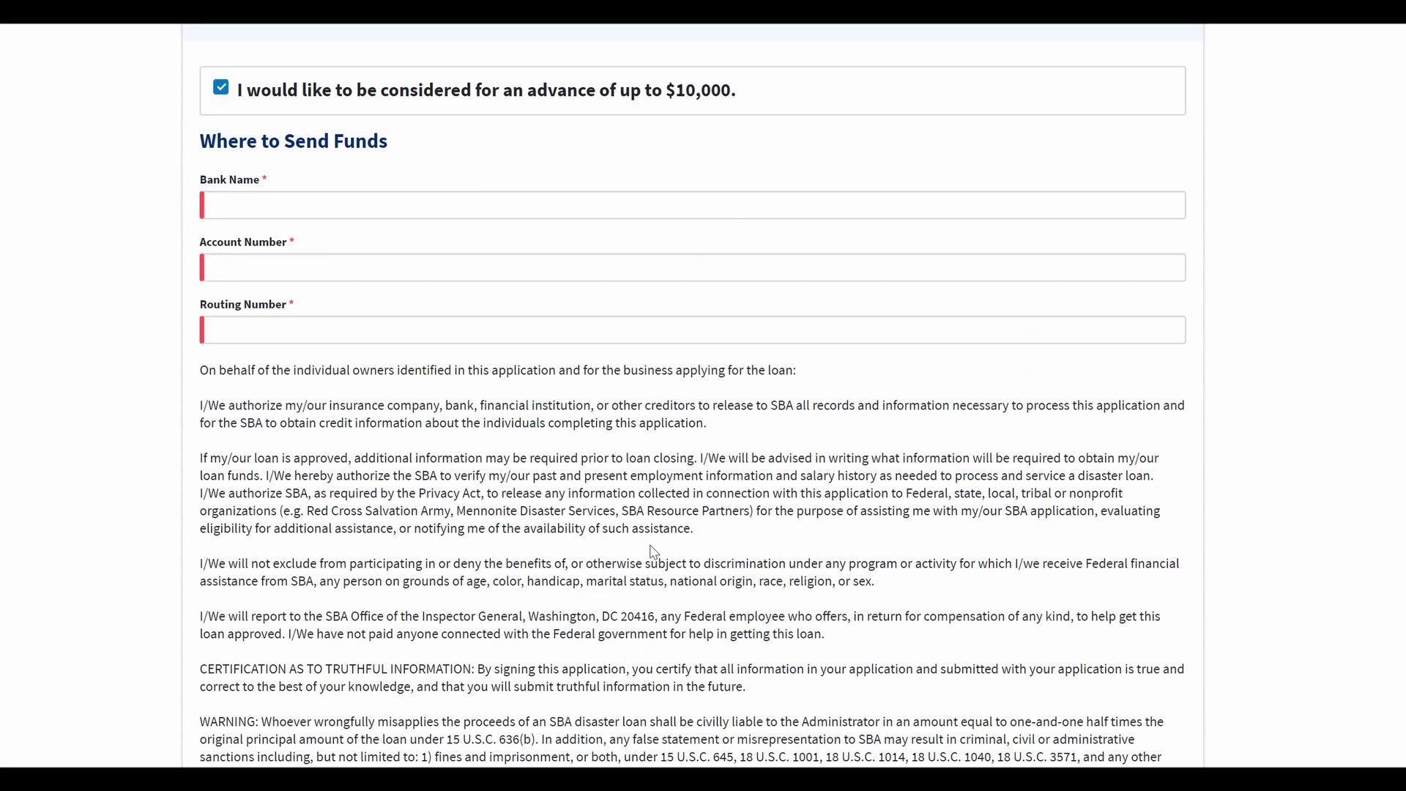
left_click(290, 204)
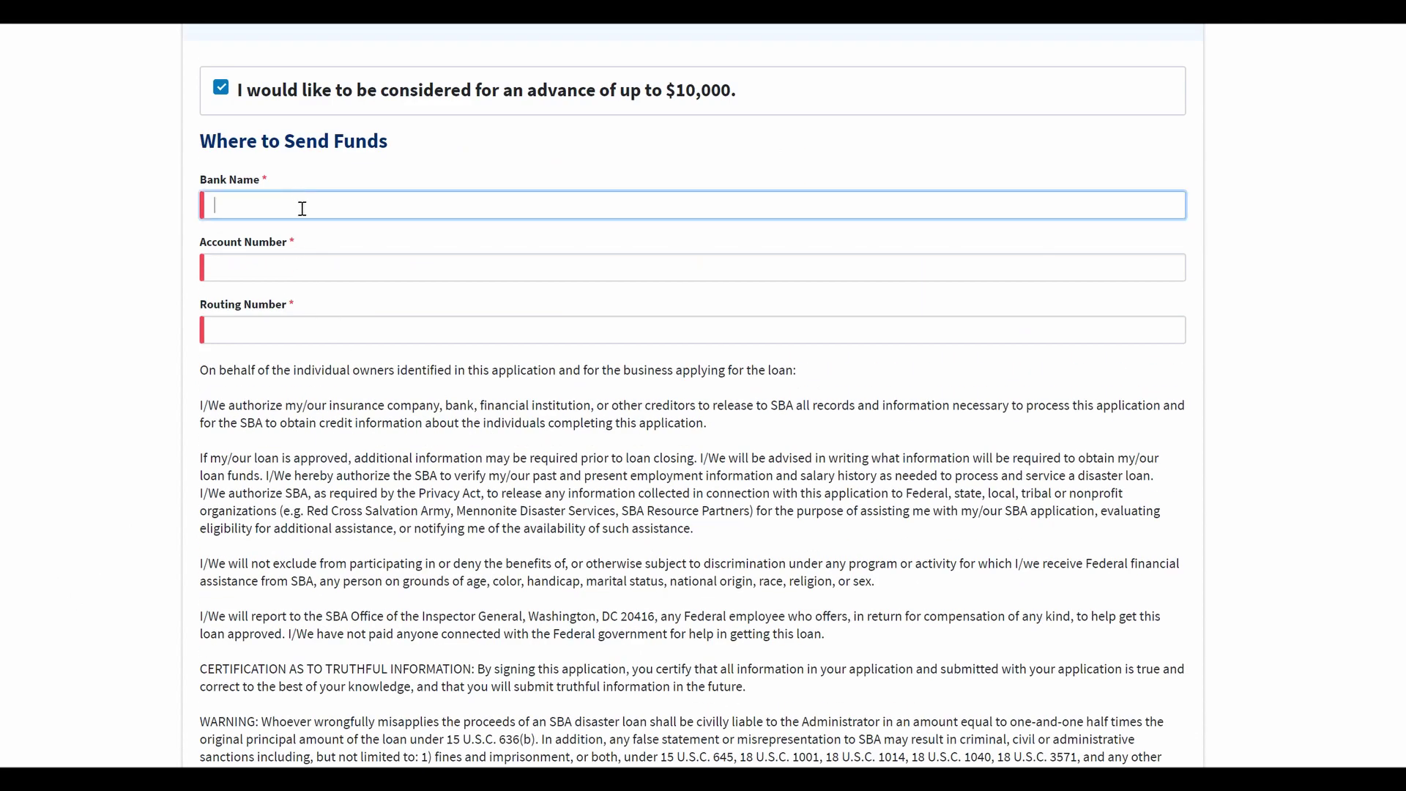
type("h")
type("hase")
key("Tab")
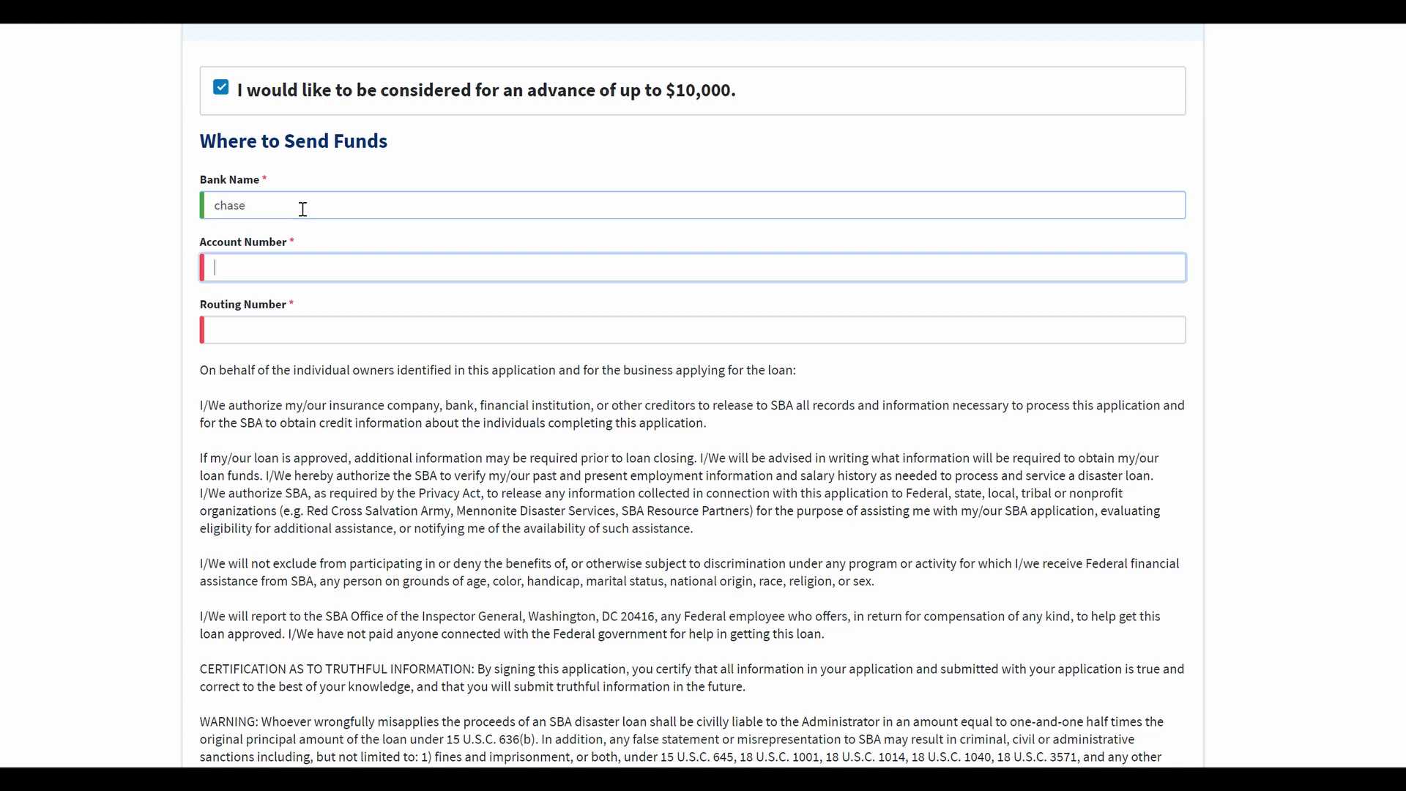
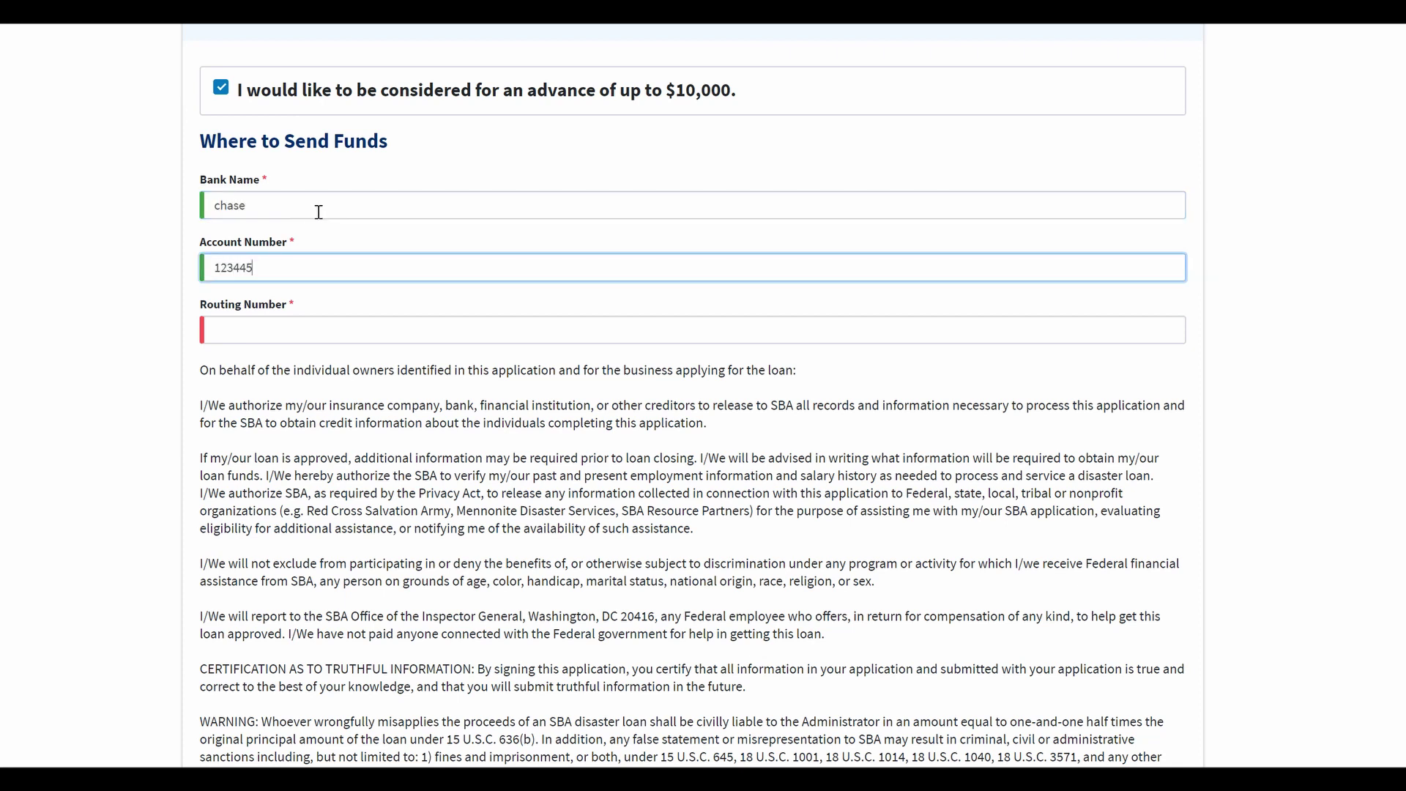
key("Tab")
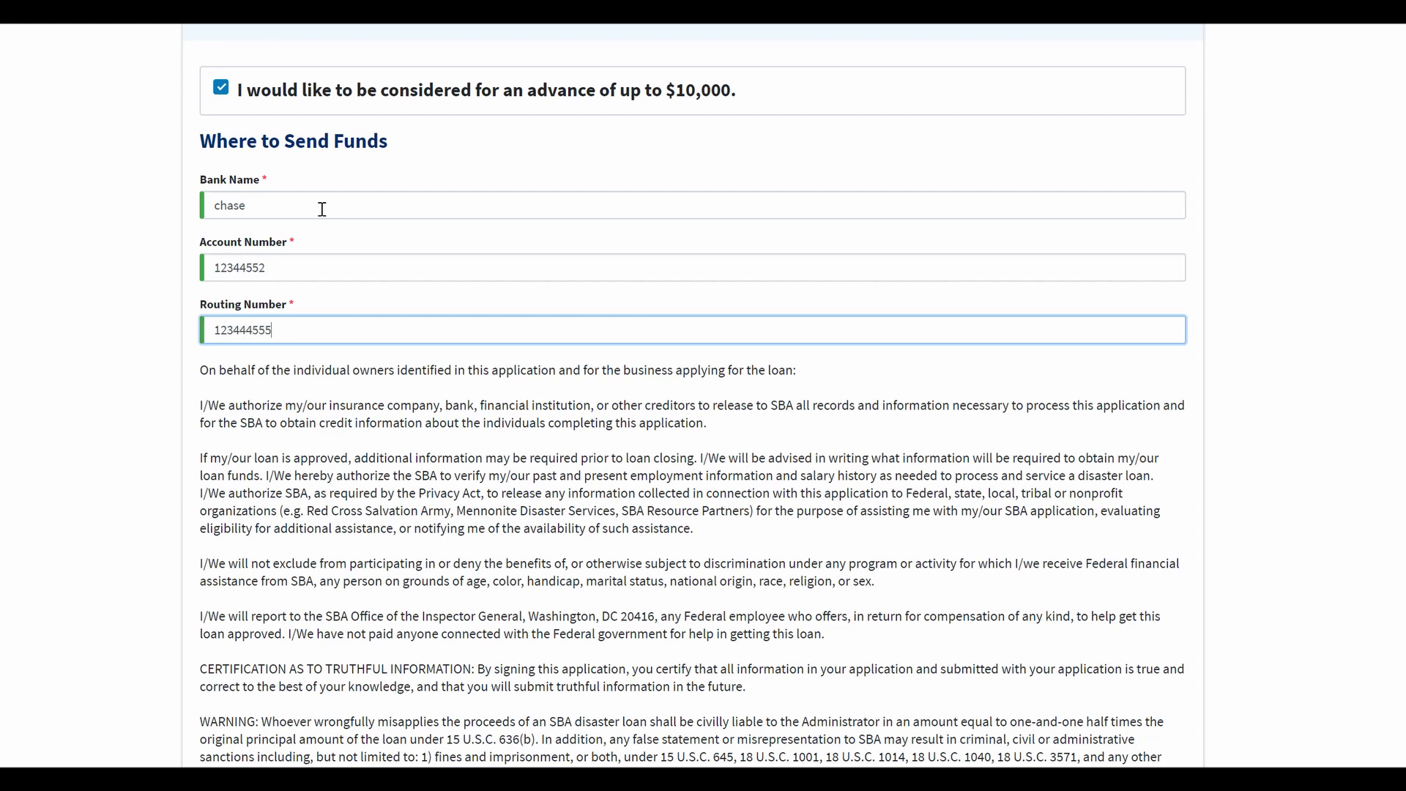
scroll(442, 257, "down", 3)
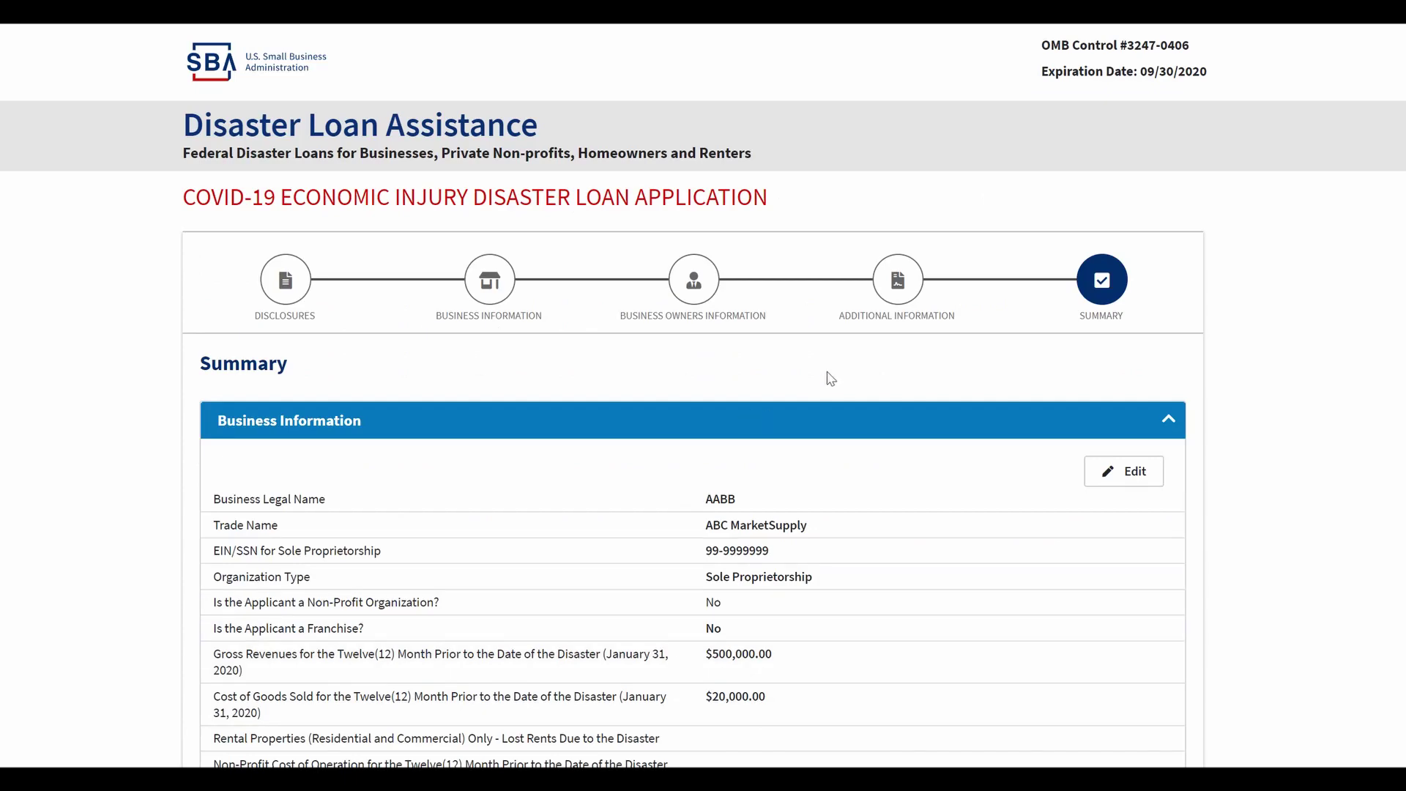
Step: Scroll through the Summary page down to the reCAPTCHA and Submit button
scroll(827, 375, "down", 3)
scroll(921, 210, "up", 3)
scroll(1064, 424, "down", 10)
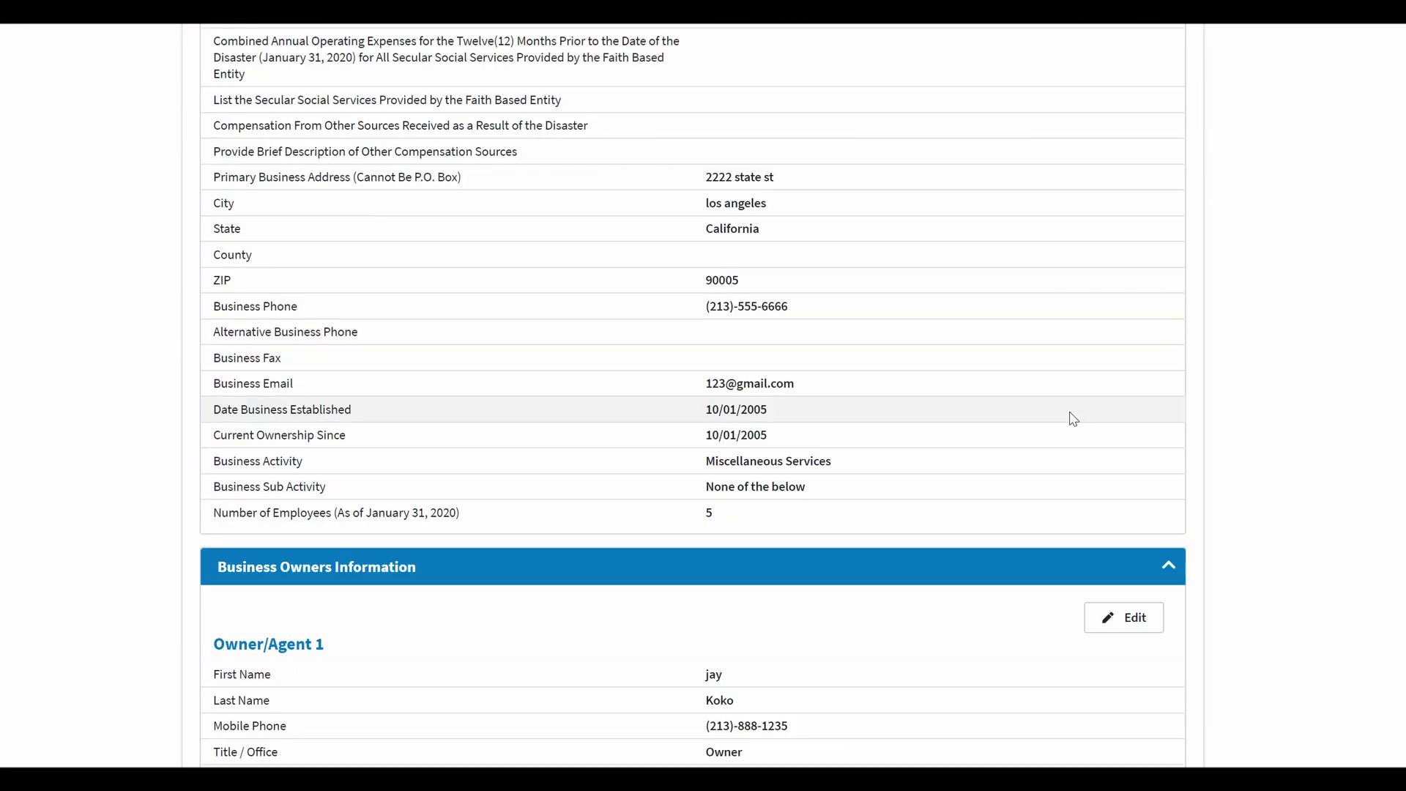
scroll(848, 569, "down", 11)
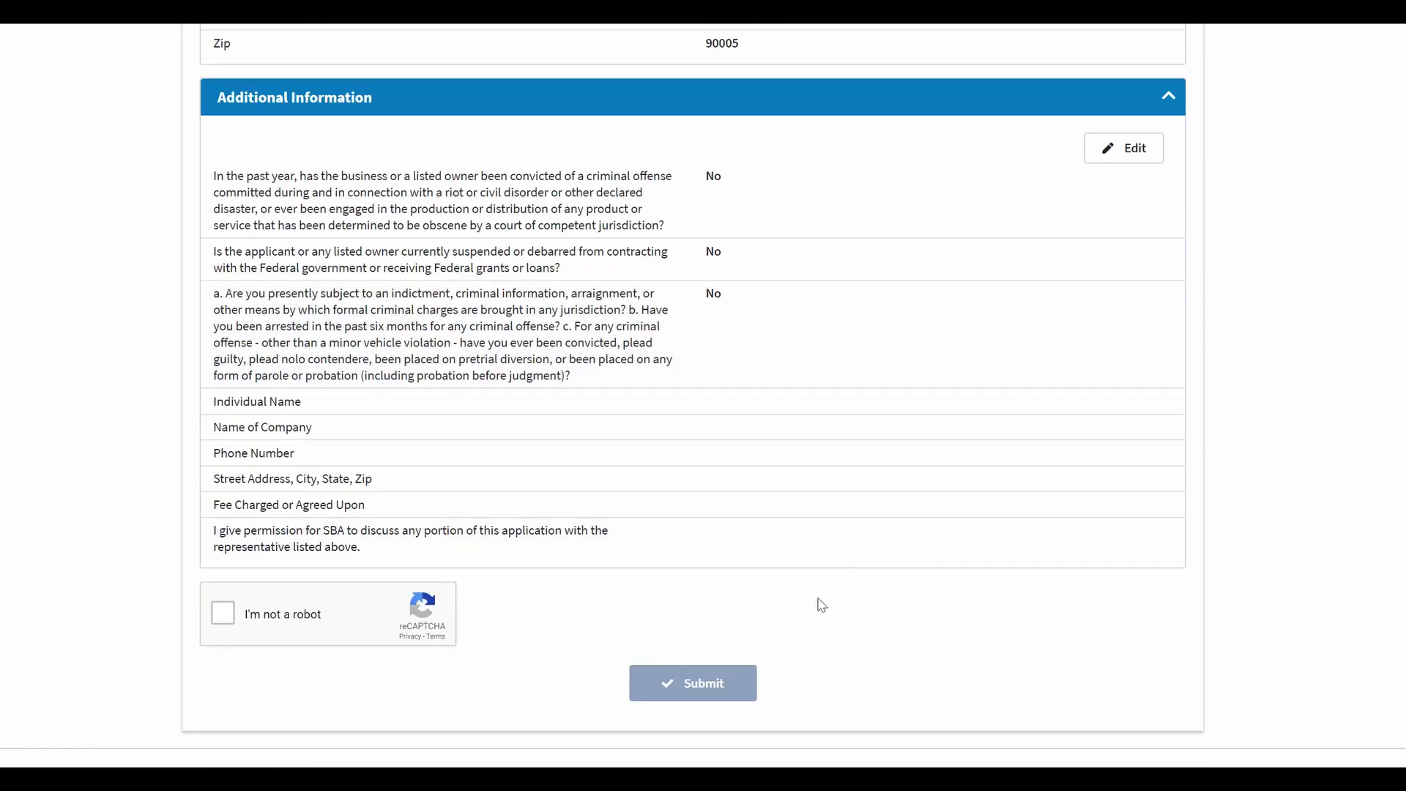